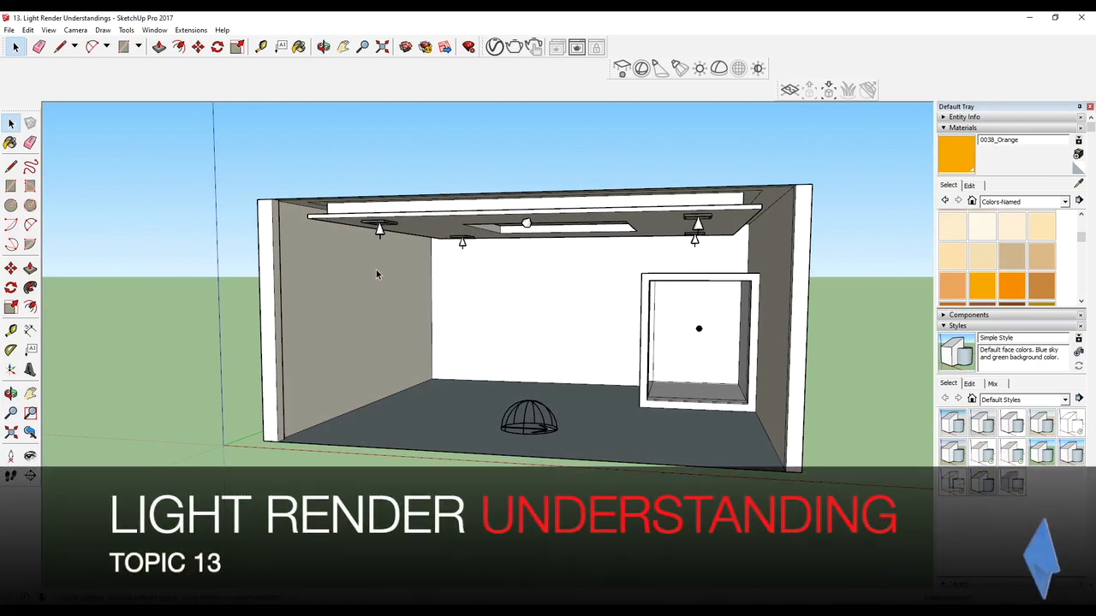
# View the room from the front and start an interactive V-Ray render, keeping the render preview at 100% zoom.
pyautogui.moveTo(360, 286); pyautogui.dragTo(385, 264, button='middle')
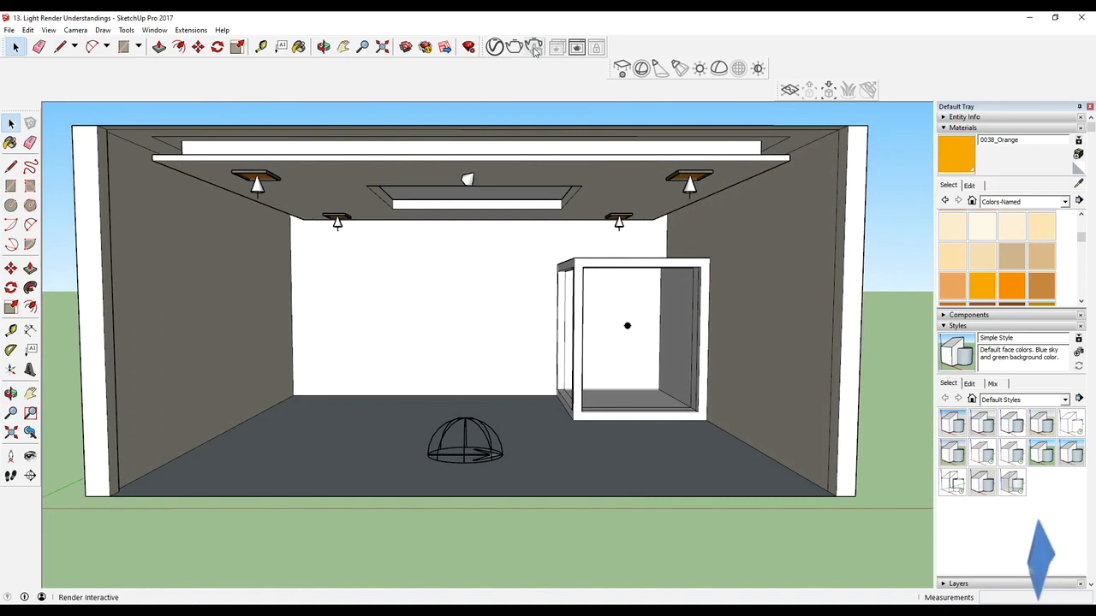
pyautogui.click(531, 48)
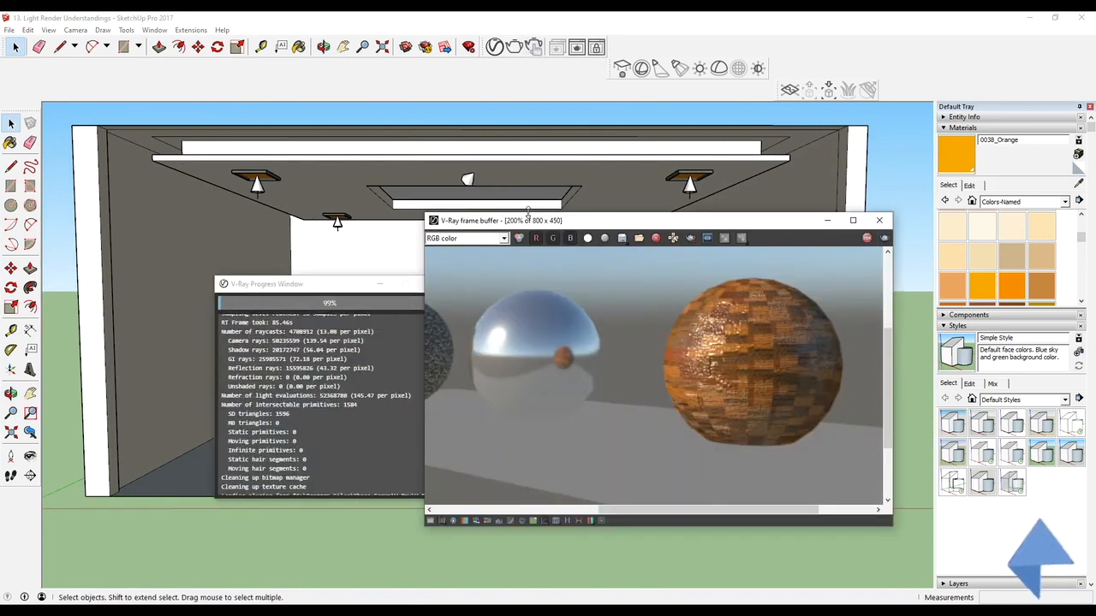
pyautogui.scroll(-2, 640, 346)
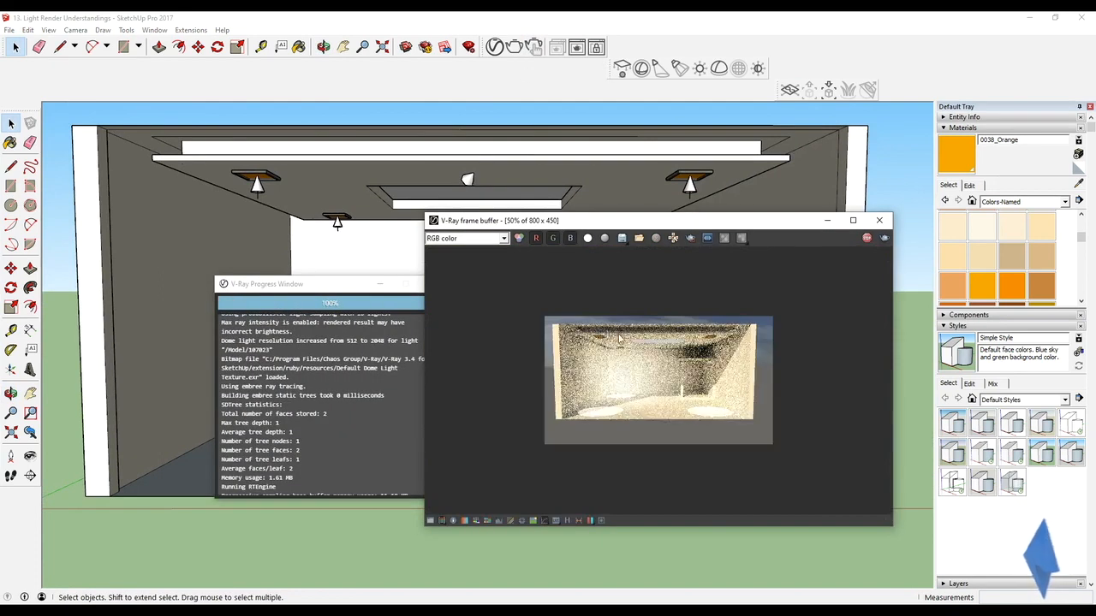
pyautogui.scroll(1, 659, 357)
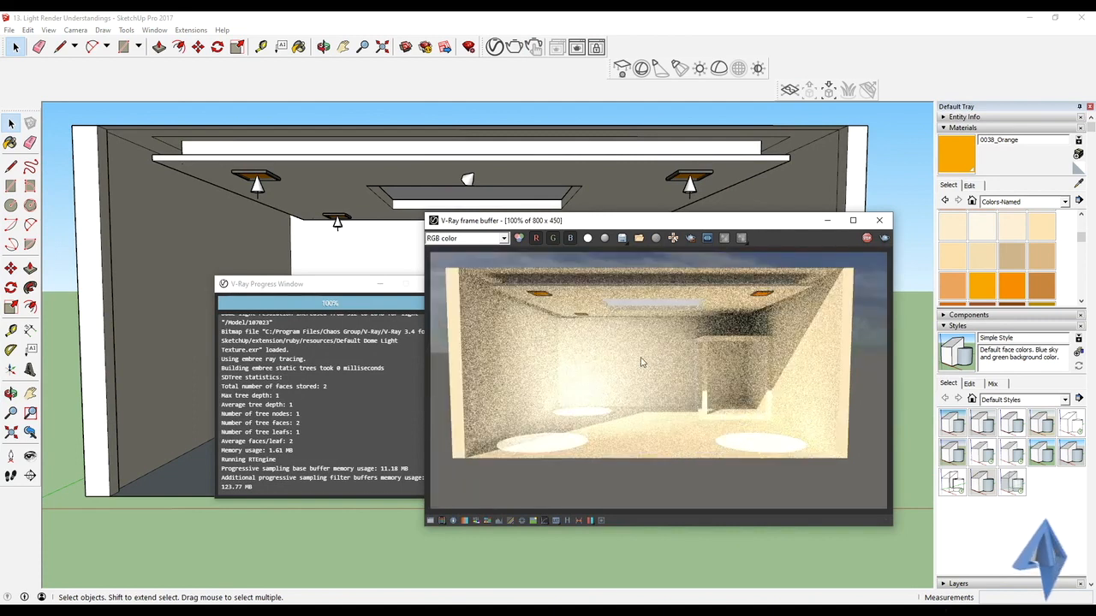
pyautogui.moveTo(398, 283); pyautogui.dragTo(358, 286)
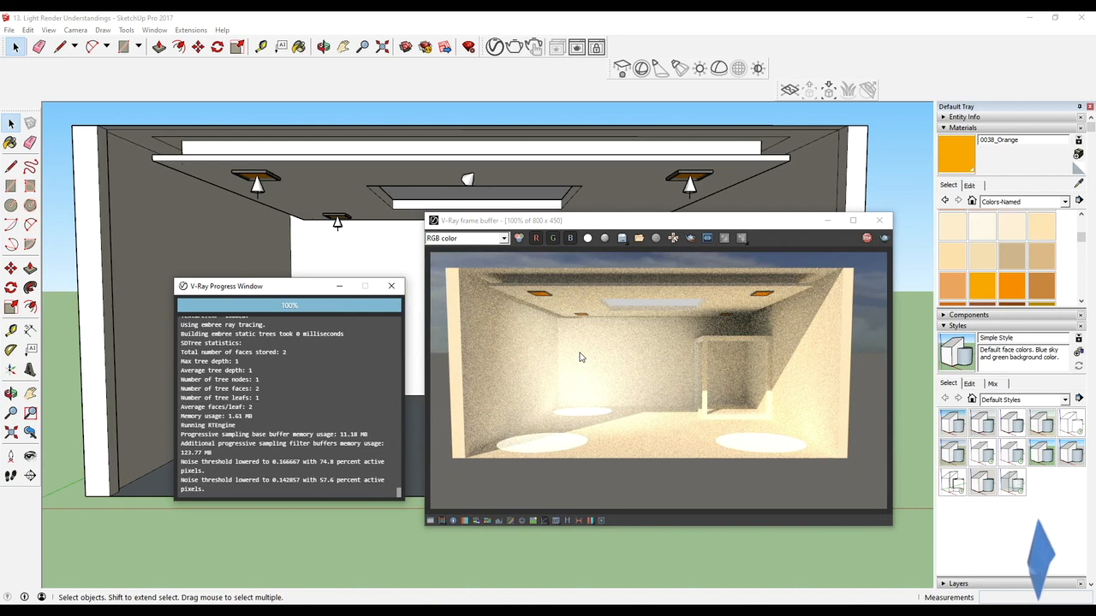
pyautogui.scroll(-1, 604, 356)
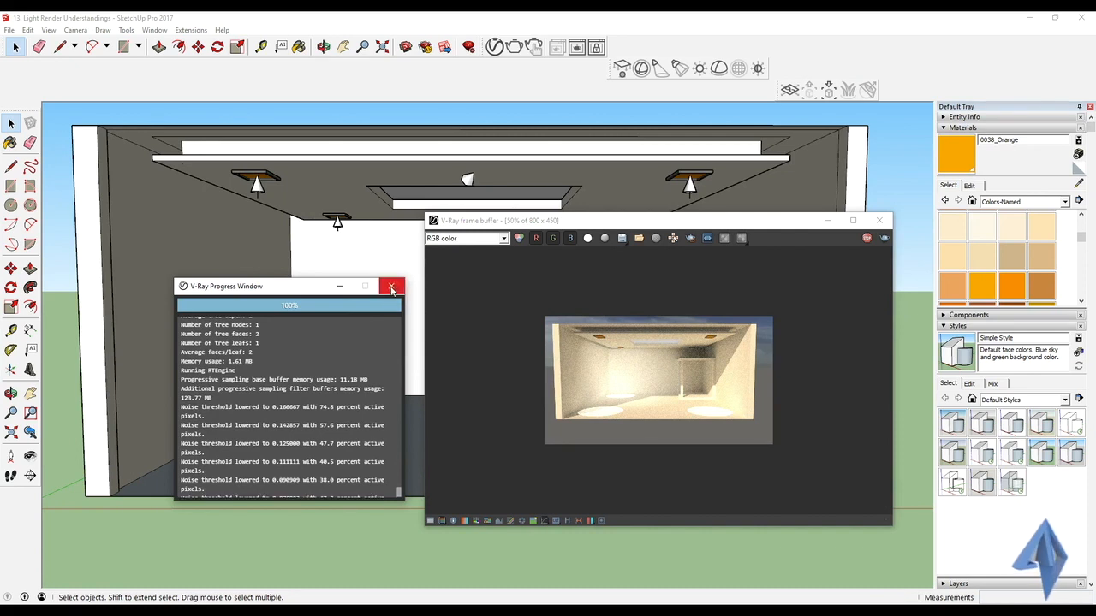
pyautogui.scroll(1, 627, 314)
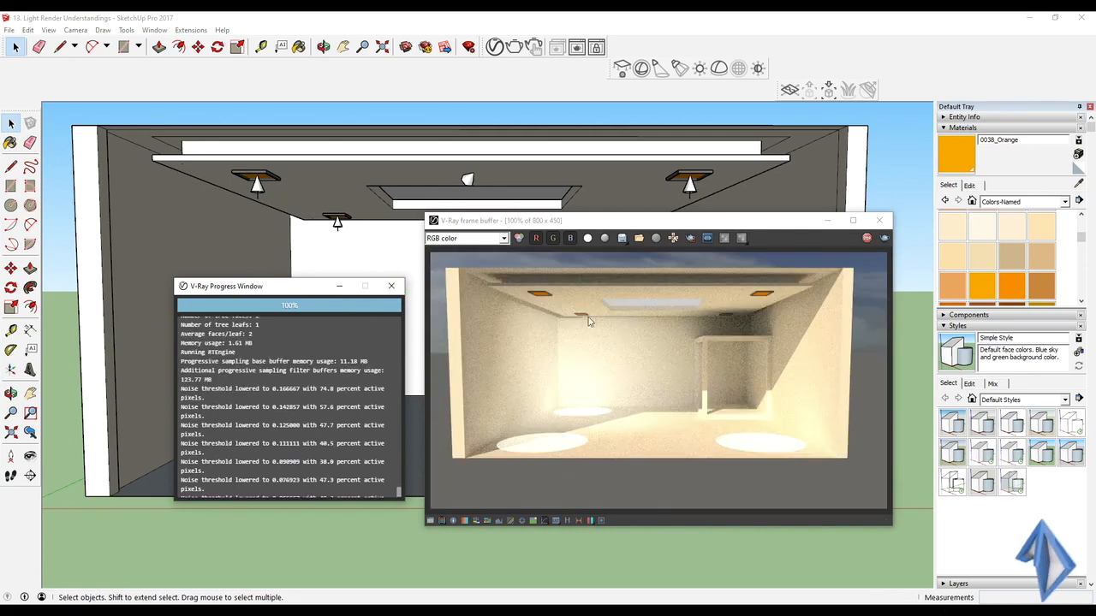
# Change the TARGETED LIGHT's color to light red in the V-Ray Asset Editor, with the render preview moved beside it.
pyautogui.click(495, 47)
pyautogui.moveTo(69, 102); pyautogui.dragTo(195, 117)
pyautogui.click(369, 363)
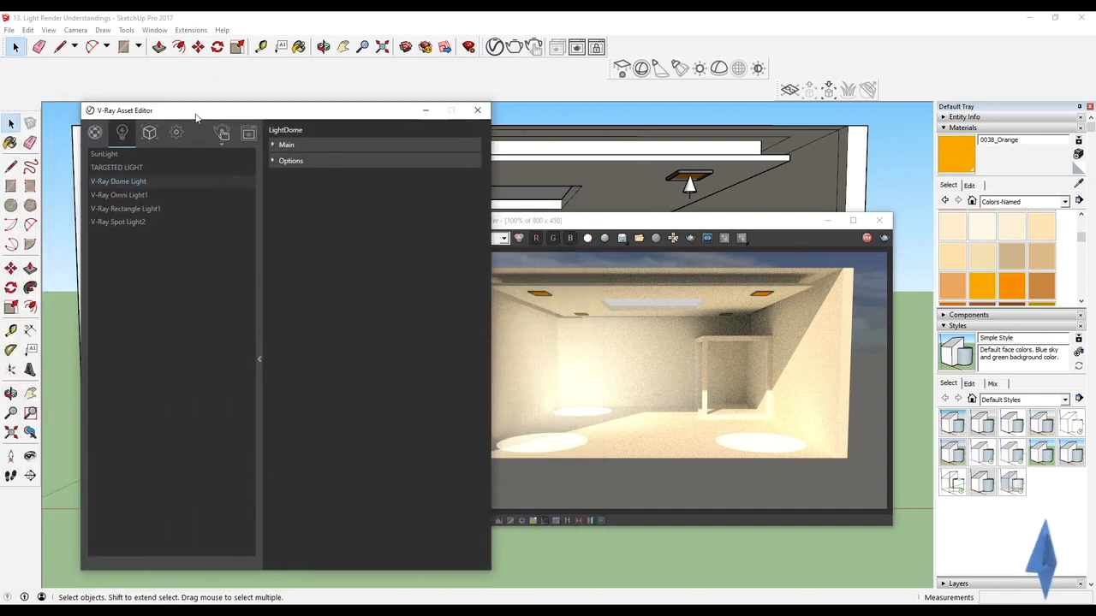
pyautogui.click(134, 168)
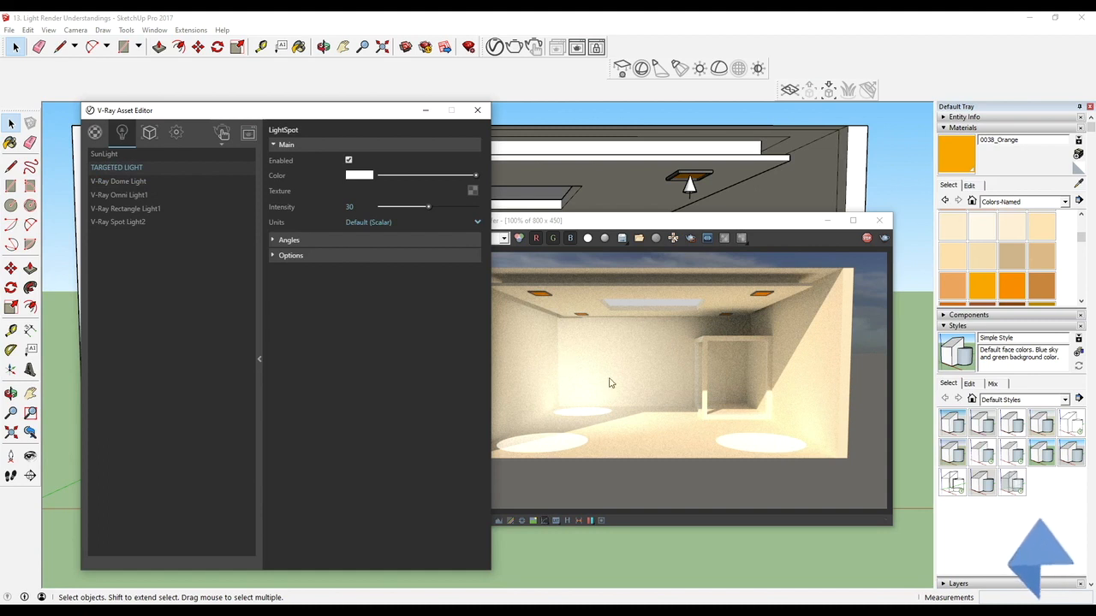
pyautogui.moveTo(605, 224); pyautogui.dragTo(669, 114)
pyautogui.click(351, 177)
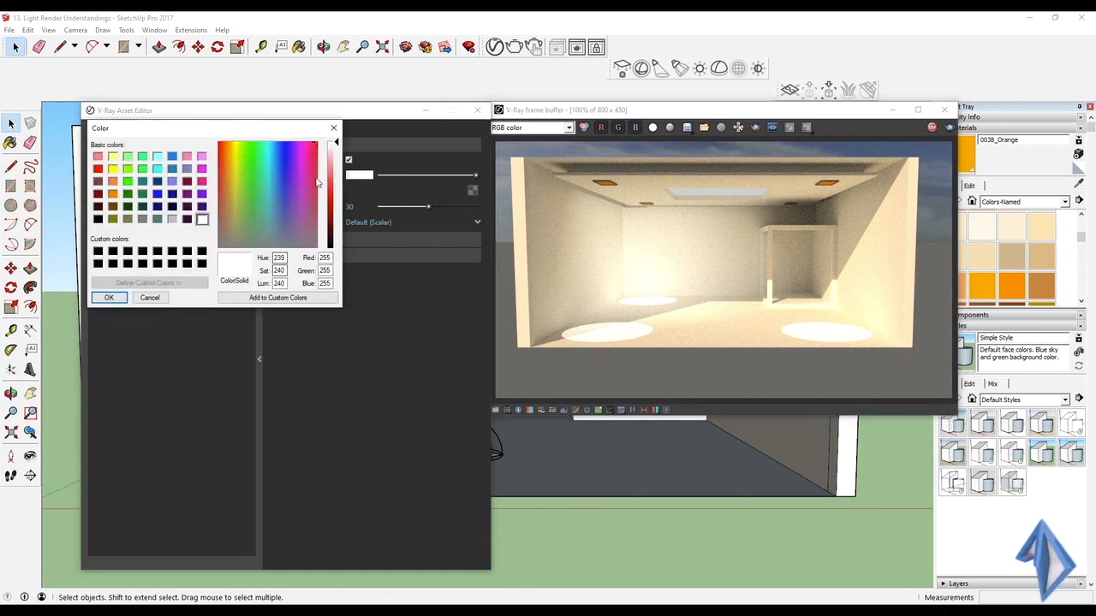
pyautogui.click(335, 177)
pyautogui.click(109, 297)
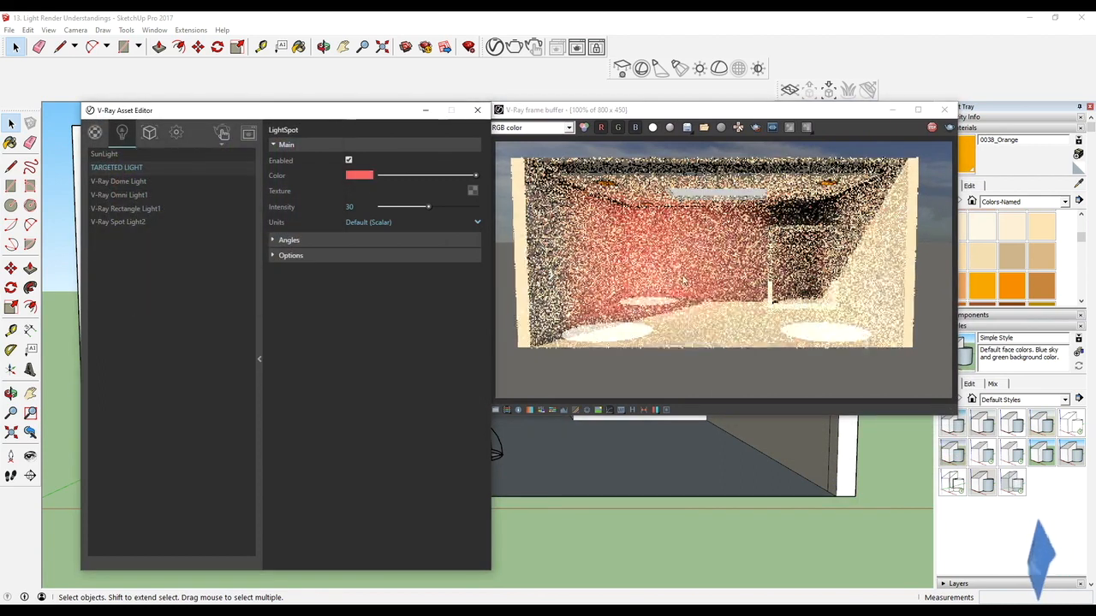
# Set the TARGETED LIGHT's cone angle to 0.53 and its penumbra angle to 0.4.
pyautogui.click(273, 241)
pyautogui.moveTo(386, 256); pyautogui.dragTo(368, 258)
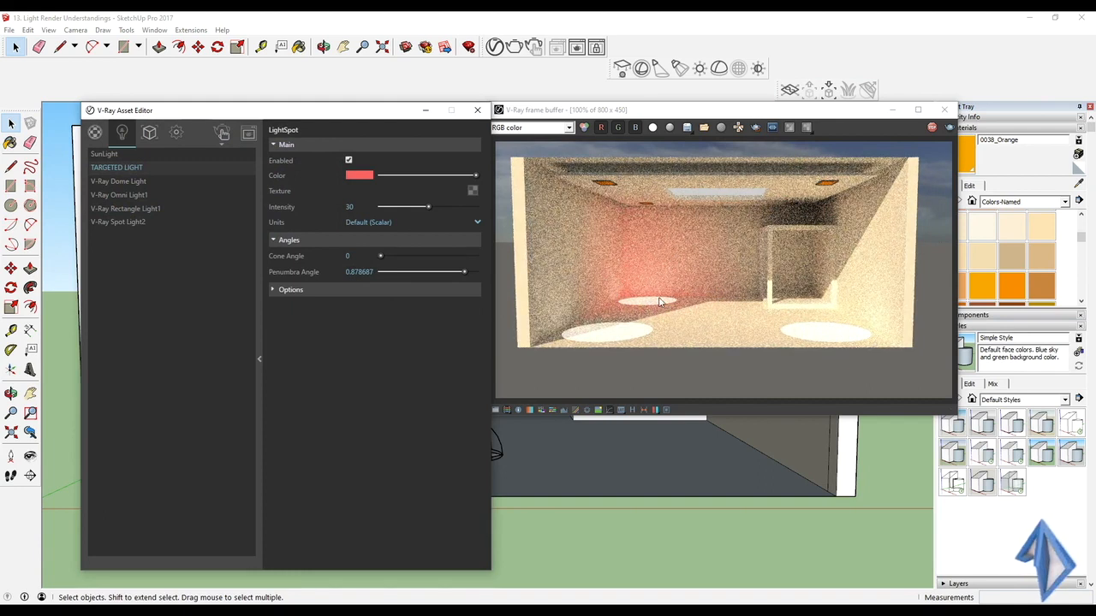
pyautogui.moveTo(391, 275)
pyautogui.mouseDown()
pyautogui.moveTo(366, 273)
pyautogui.moveTo(384, 257)
pyautogui.moveTo(416, 256)
pyautogui.moveTo(391, 256)
pyautogui.moveTo(382, 273)
pyautogui.moveTo(396, 273)
pyautogui.mouseUp()
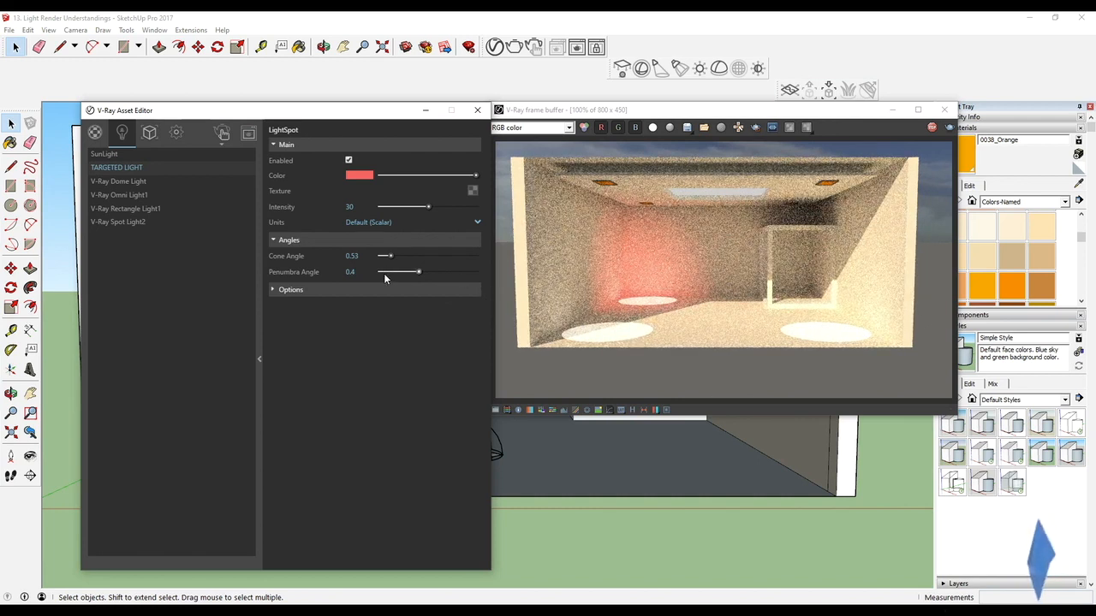
# Disable the TARGETED LIGHT, V-Ray Dome Light and V-Ray Omni Light1.
pyautogui.click(348, 160)
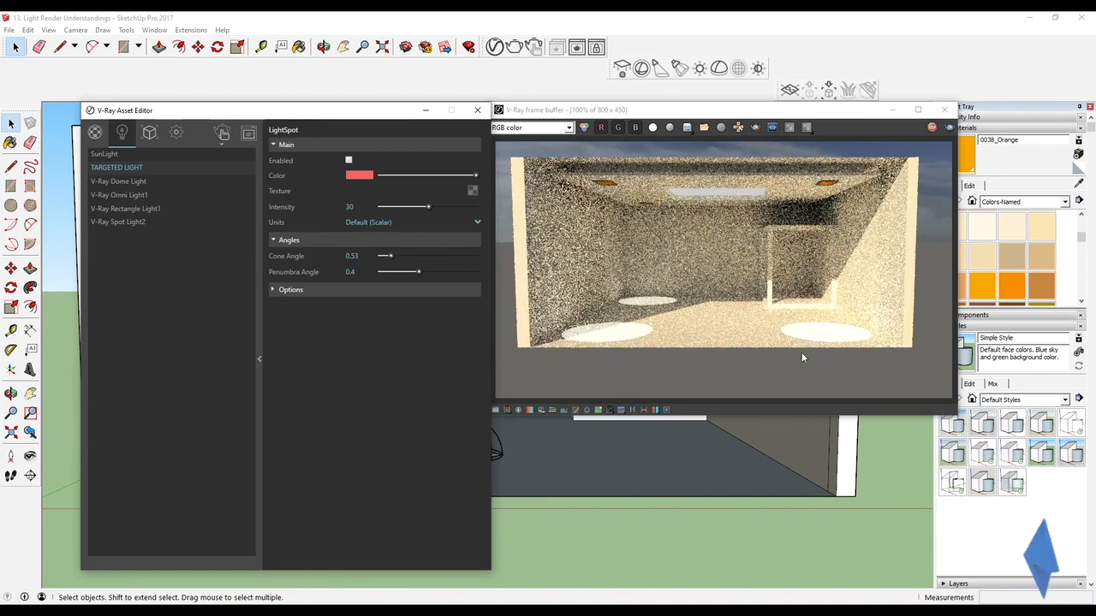
pyautogui.click(149, 181)
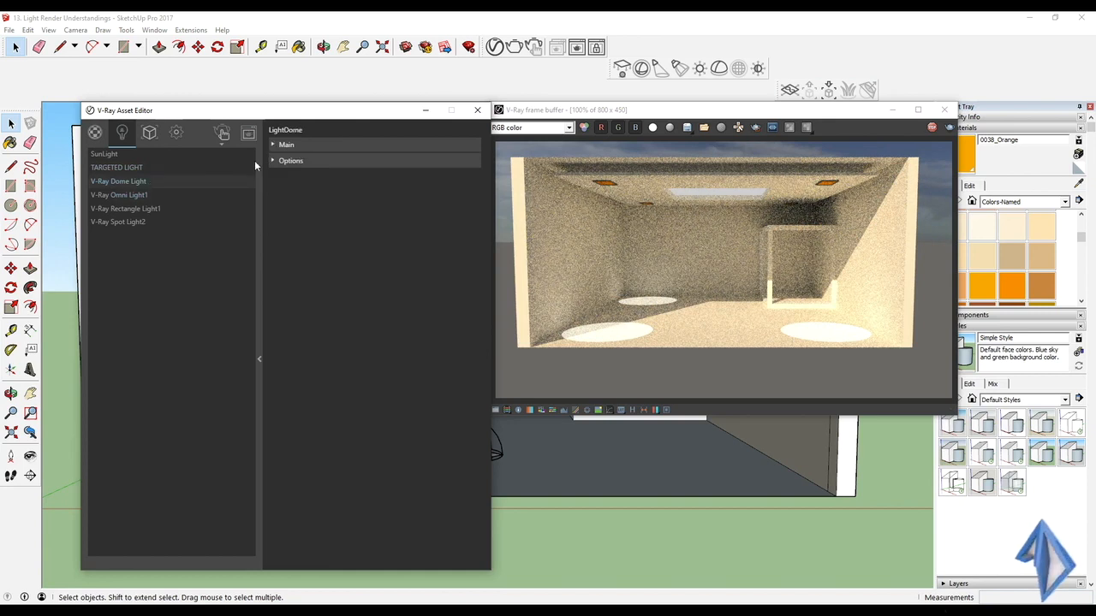
pyautogui.click(273, 146)
pyautogui.click(349, 162)
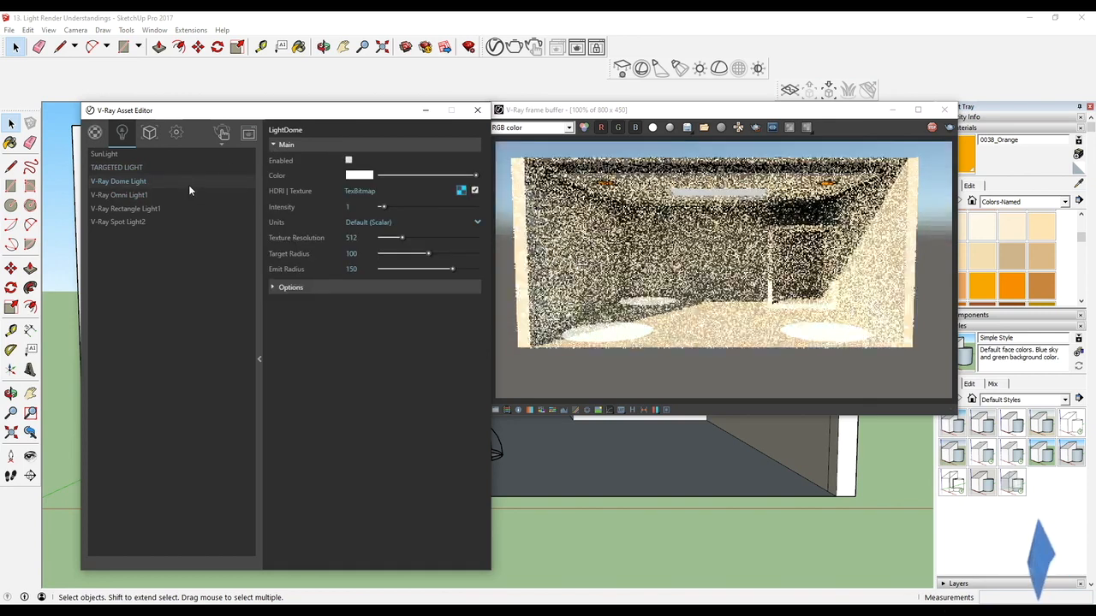
pyautogui.click(199, 195)
pyautogui.click(350, 161)
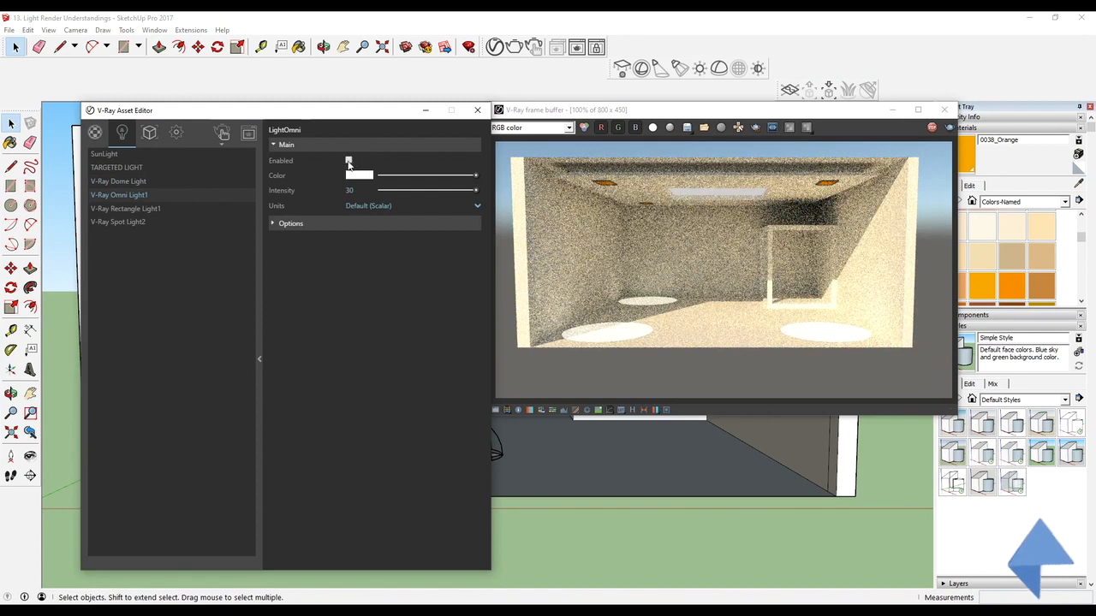
# Disable V-Ray Rectangle Light1 and V-Ray Spot Light2 so that only the sunlight remains on.
pyautogui.click(194, 208)
pyautogui.click(277, 146)
pyautogui.click(348, 161)
pyautogui.click(230, 222)
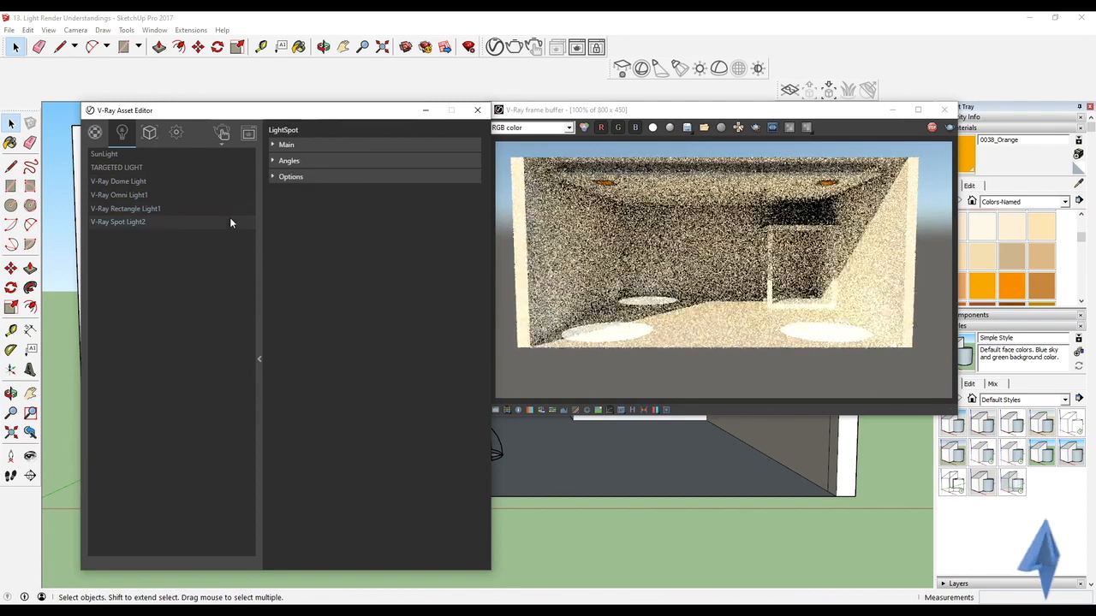
pyautogui.click(275, 144)
pyautogui.click(348, 161)
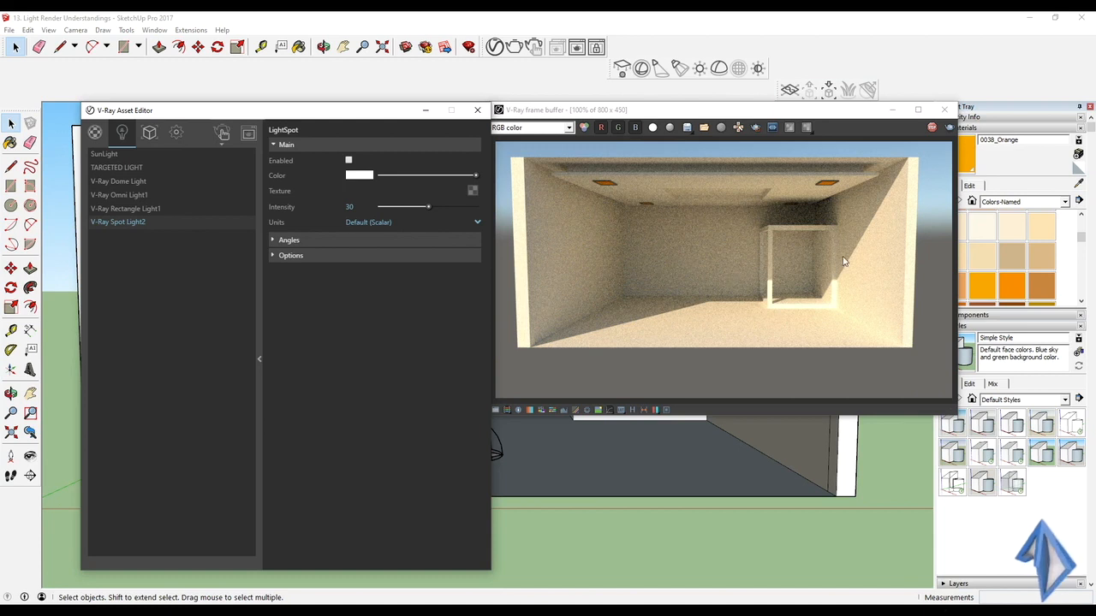
# Undock the Default Tray and set the shadow date to 10/20 and the time to 11:48.
pyautogui.doubleClick(975, 107)
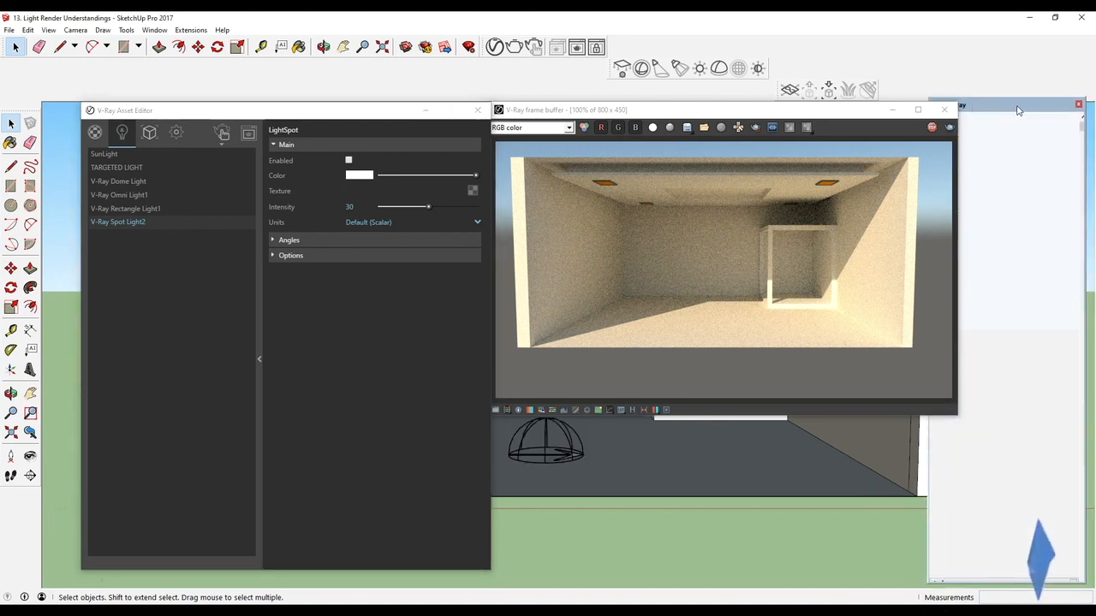
pyautogui.moveTo(1015, 106); pyautogui.dragTo(987, 129)
pyautogui.click(987, 130)
pyautogui.click(977, 153)
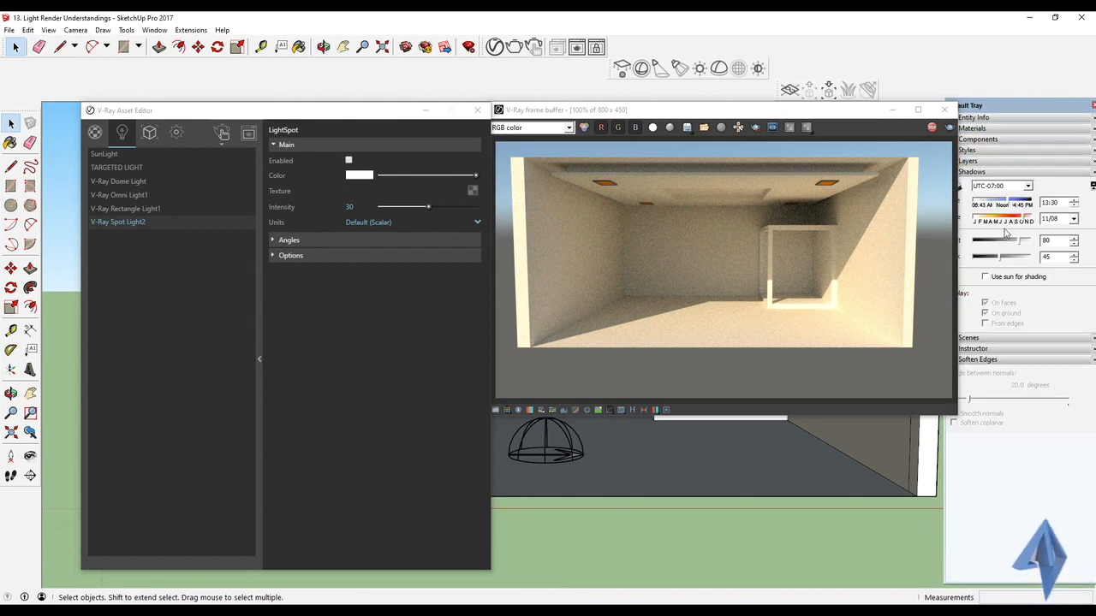
pyautogui.moveTo(1024, 220)
pyautogui.mouseDown()
pyautogui.moveTo(1008, 222)
pyautogui.moveTo(1019, 205)
pyautogui.moveTo(996, 207)
pyautogui.moveTo(993, 223)
pyautogui.moveTo(1023, 221)
pyautogui.mouseUp()
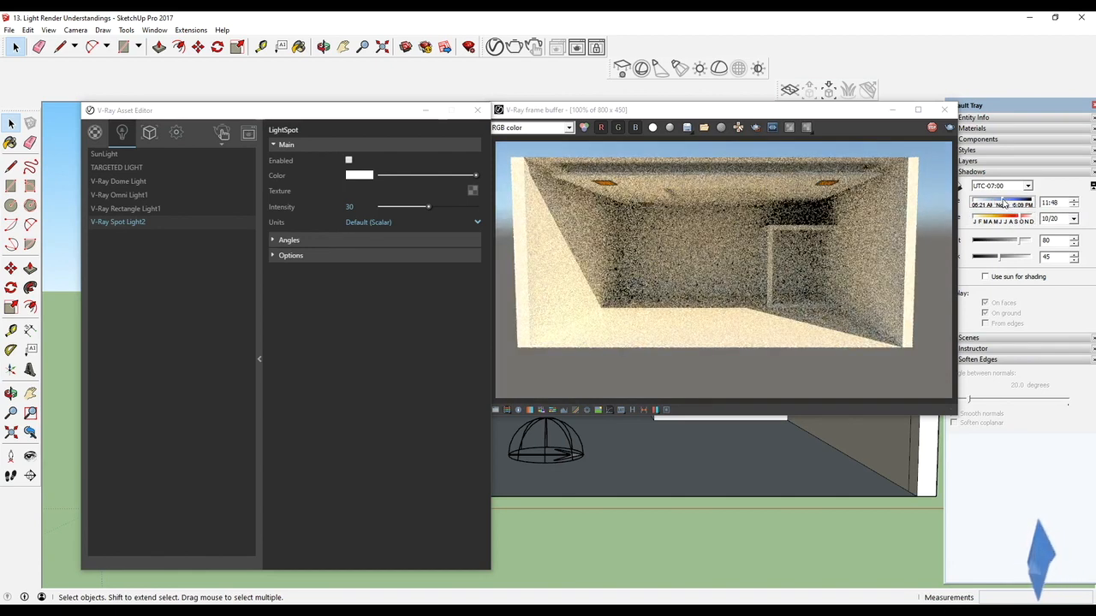
pyautogui.click(1009, 207)
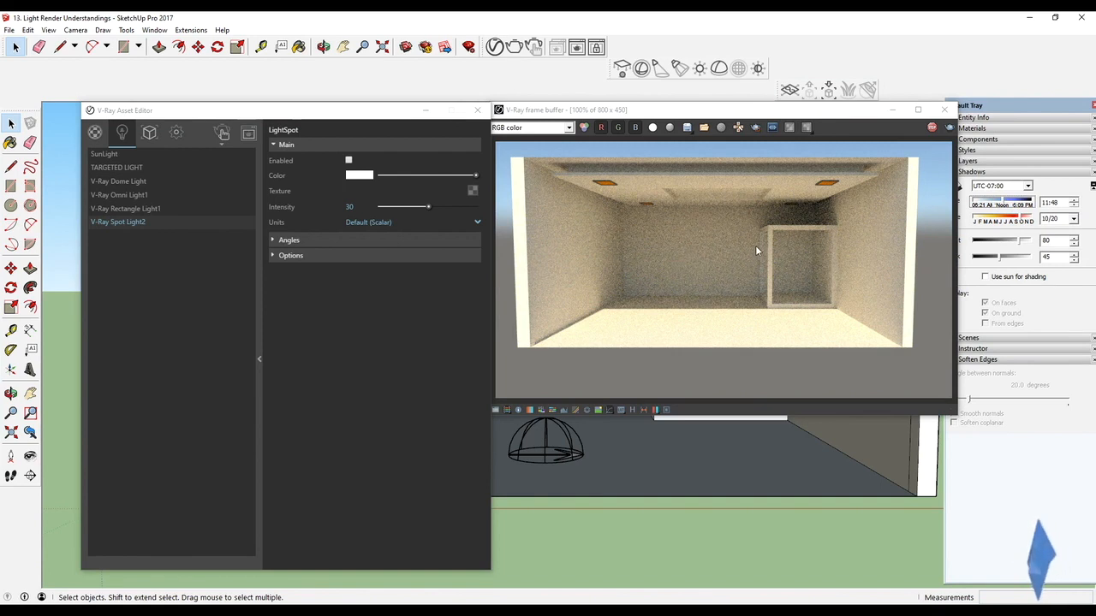
# Reposition and enlarge the render preview, and enable the V-Ray Dome Light again.
pyautogui.click(126, 182)
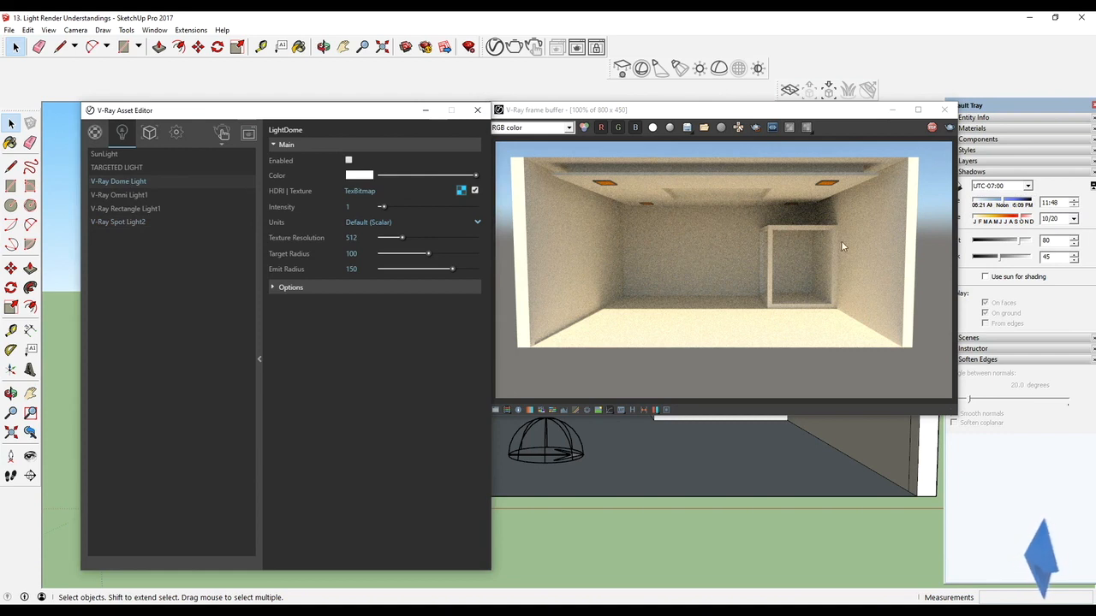
pyautogui.moveTo(643, 112); pyautogui.dragTo(687, 112)
pyautogui.moveTo(533, 105); pyautogui.dragTo(509, 81)
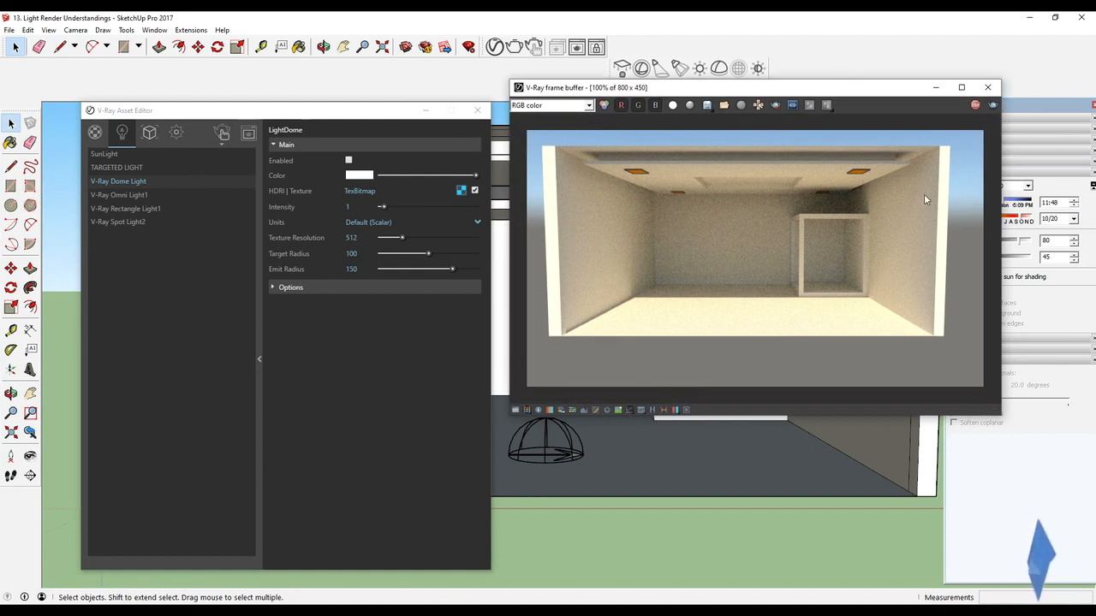
pyautogui.click(348, 161)
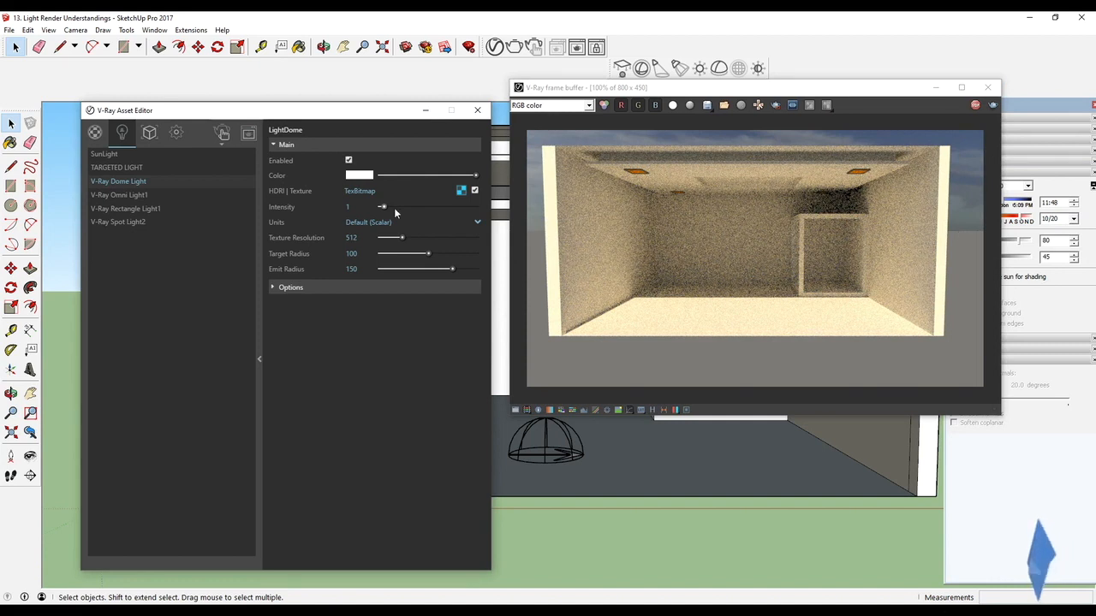
# Try dome light intensities of 0.7 and 3.6, settle on 2.5, and raise its texture resolution to 1533.
pyautogui.moveTo(383, 208)
pyautogui.mouseDown()
pyautogui.moveTo(415, 208)
pyautogui.moveTo(383, 209)
pyautogui.mouseUp()
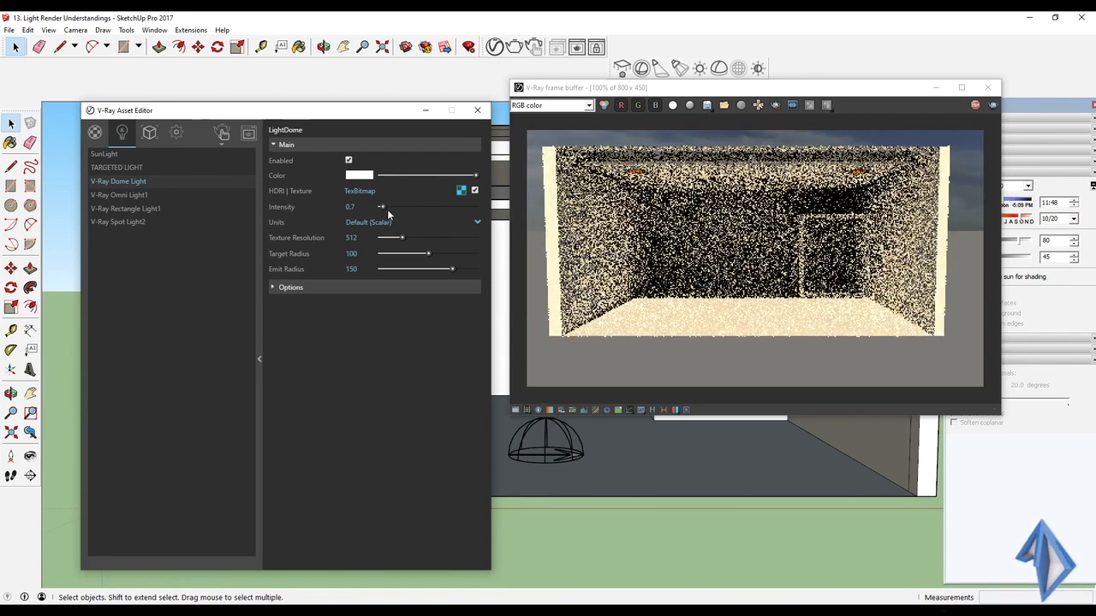
pyautogui.moveTo(386, 209); pyautogui.dragTo(392, 205)
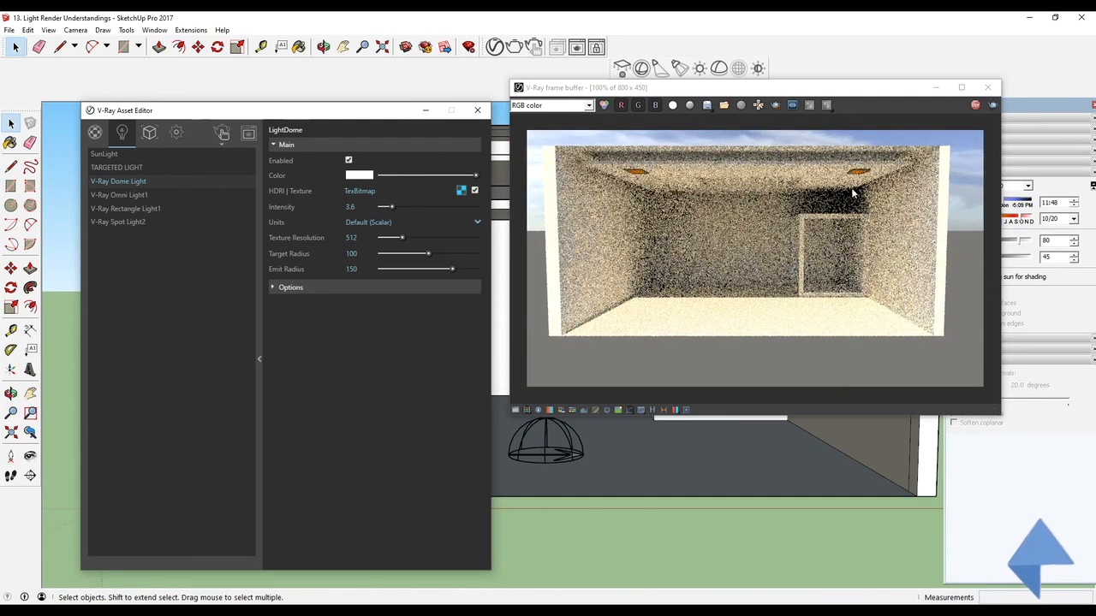
pyautogui.moveTo(392, 209); pyautogui.dragTo(388, 211)
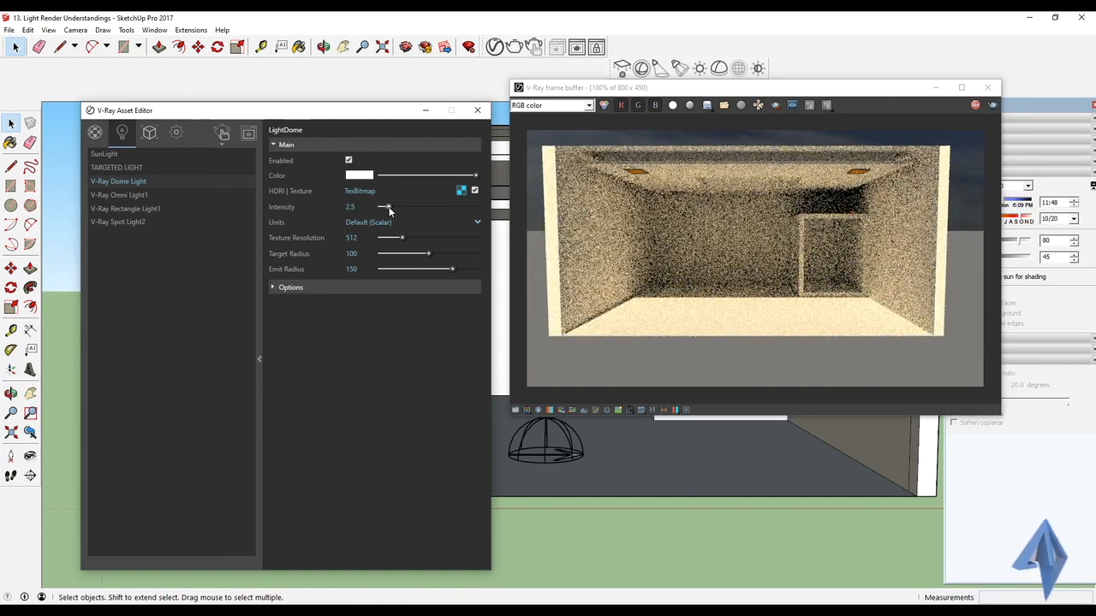
pyautogui.moveTo(383, 211); pyautogui.dragTo(389, 211)
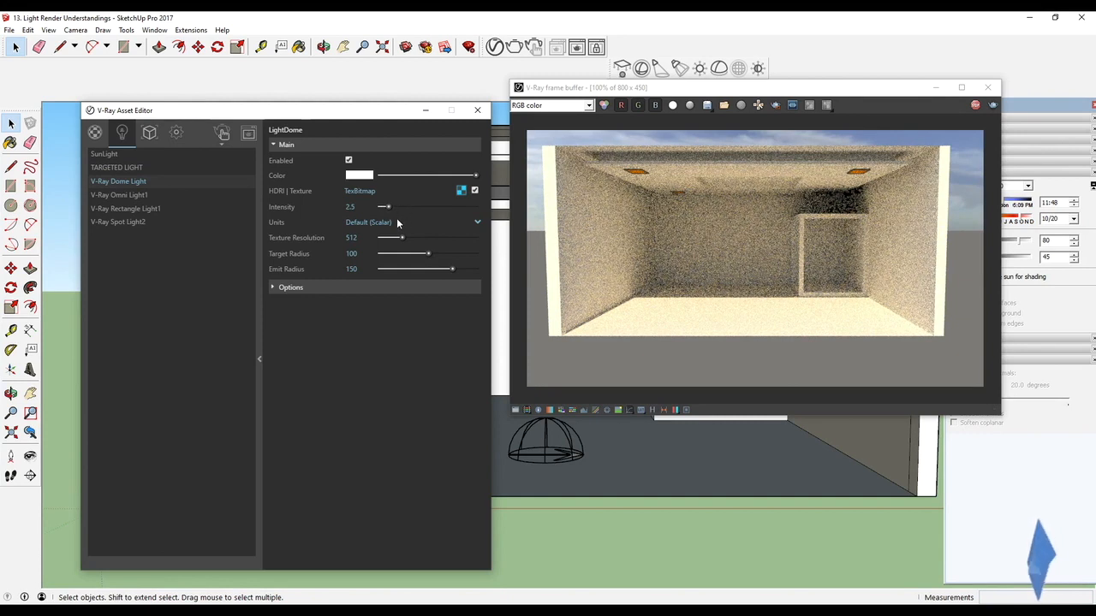
pyautogui.moveTo(422, 242); pyautogui.dragTo(451, 239)
# Try the dome light's Invisible and Spherical options, switching each one on and back off.
pyautogui.click(274, 289)
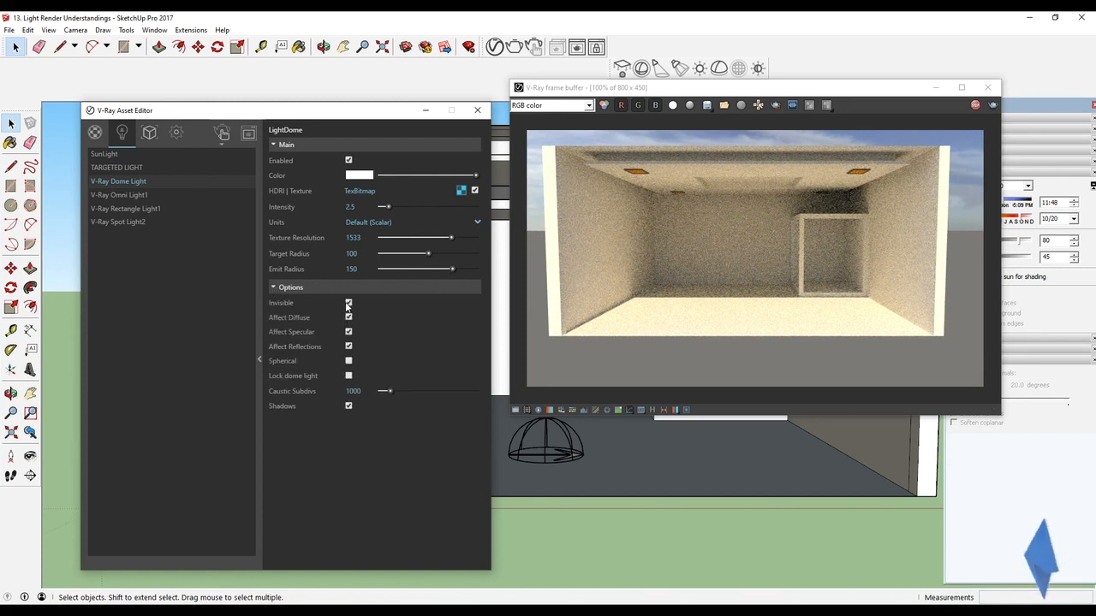
pyautogui.click(348, 303)
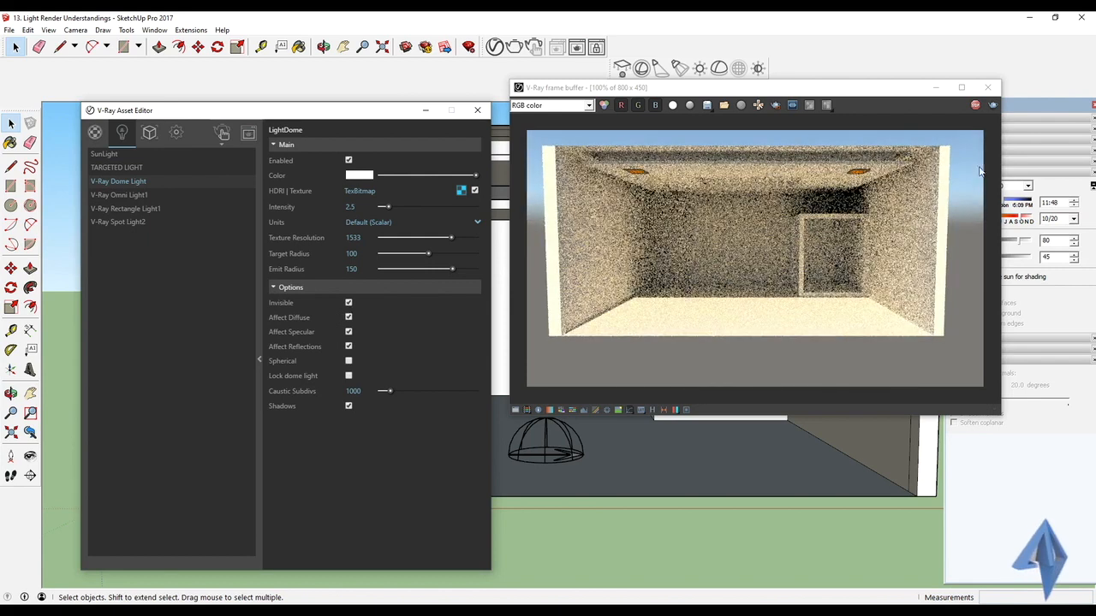
pyautogui.click(348, 304)
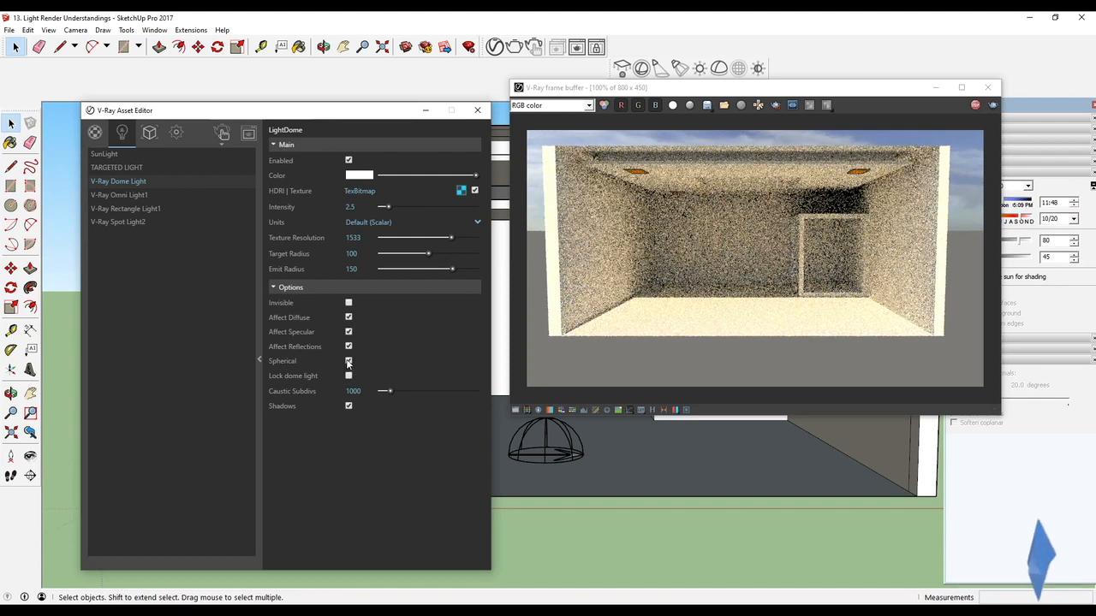
pyautogui.click(349, 361)
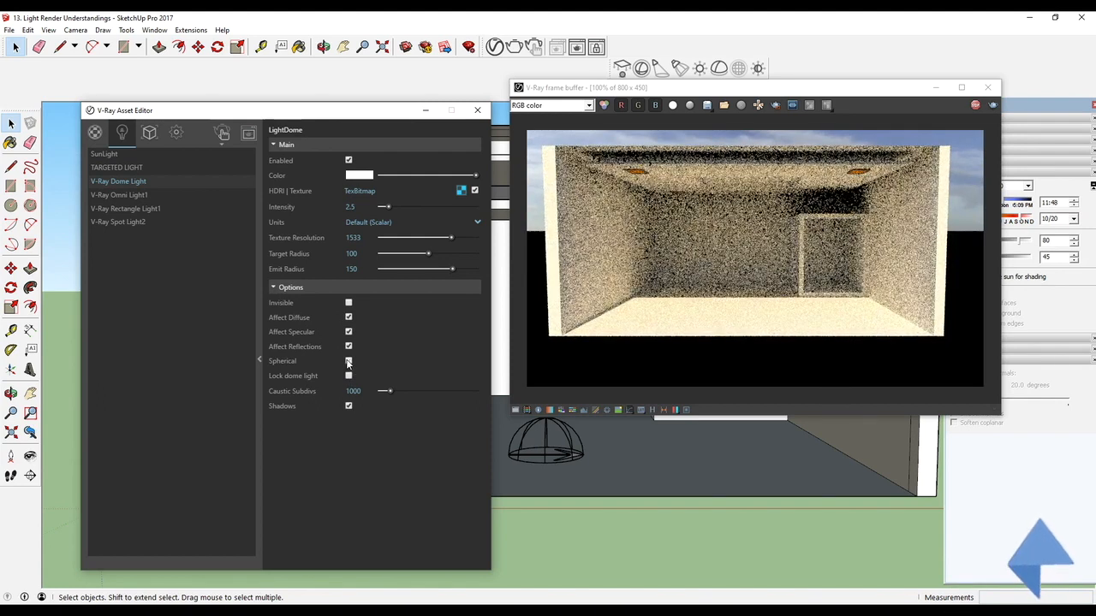
pyautogui.click(349, 361)
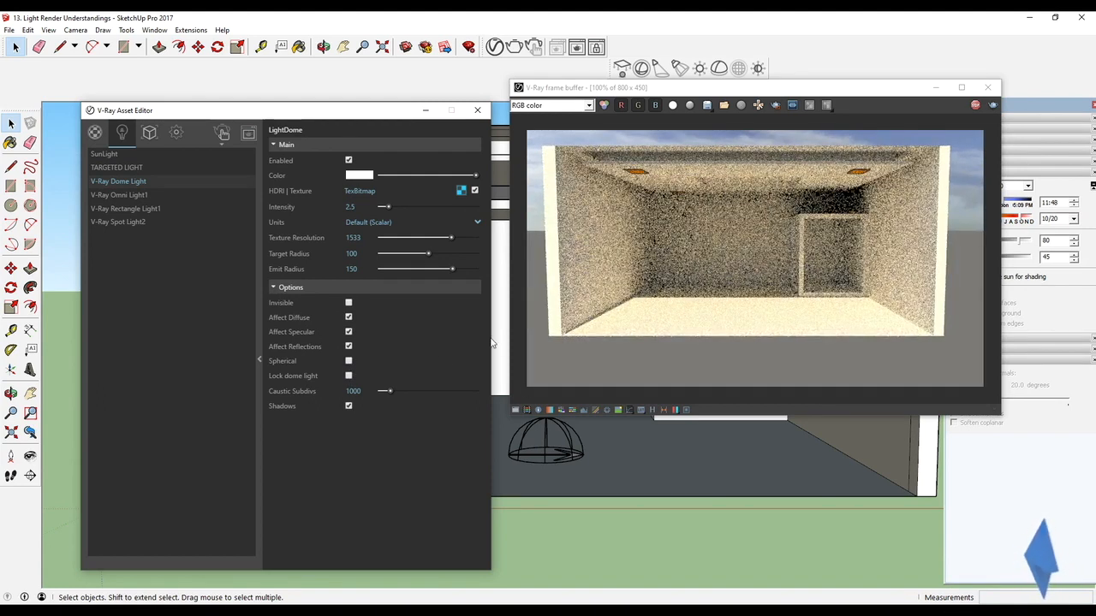
# Lock and unlock the dome light, then try caustic subdivisions of 9976 and settle on 587.
pyautogui.click(349, 377)
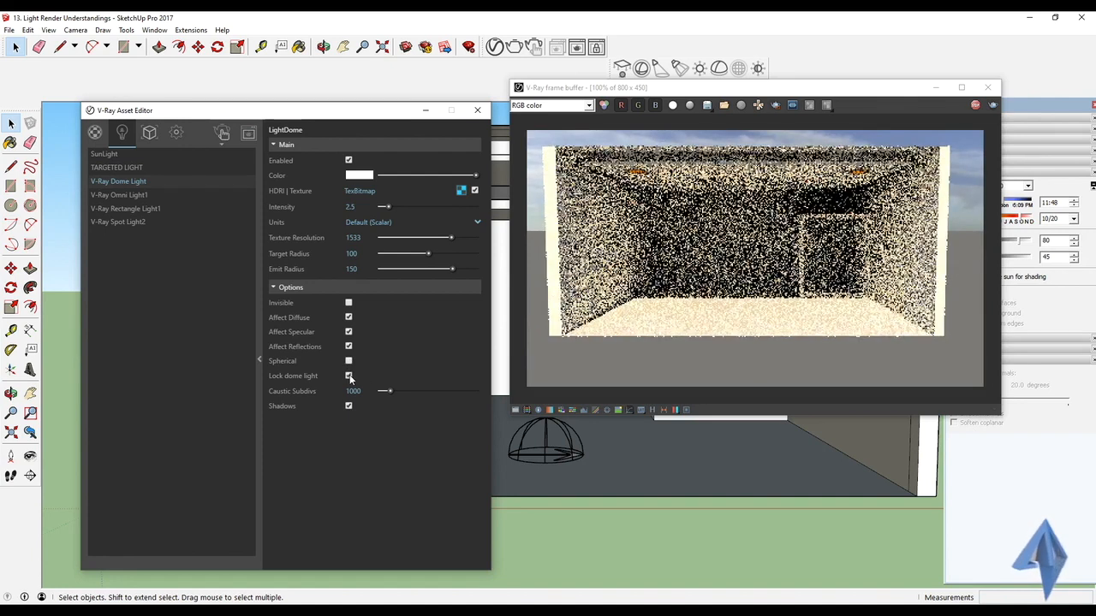
pyautogui.click(571, 447)
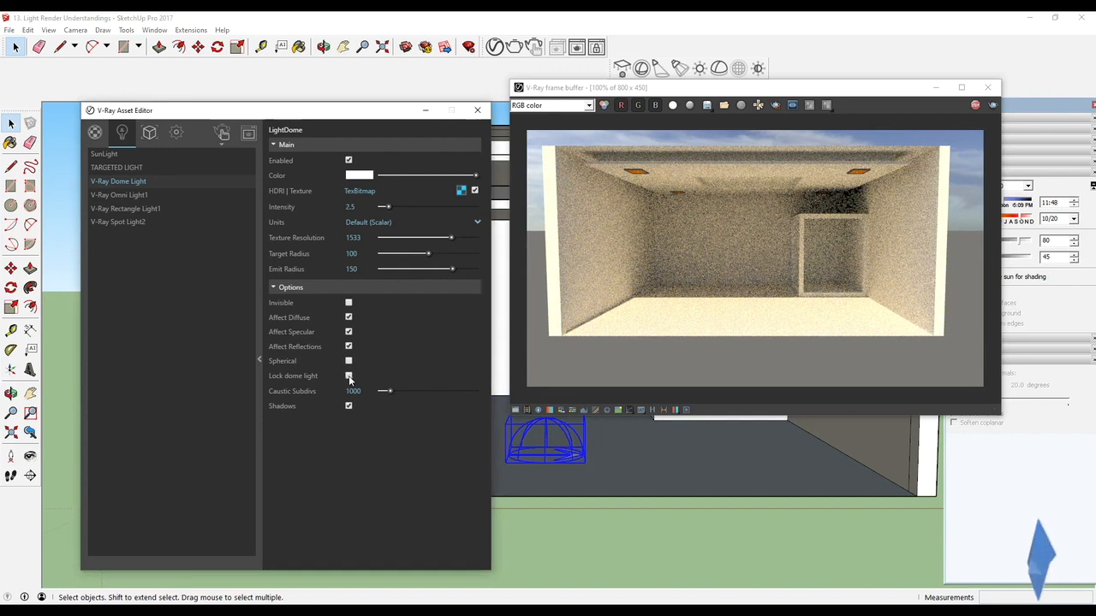
pyautogui.moveTo(389, 392); pyautogui.dragTo(476, 398)
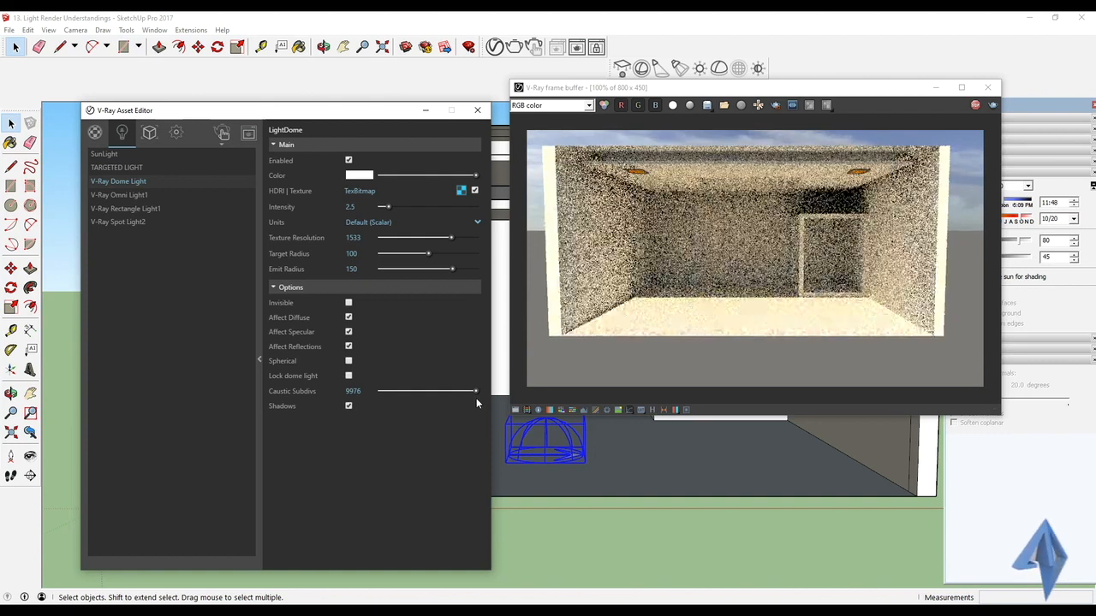
pyautogui.moveTo(452, 390); pyautogui.dragTo(384, 391)
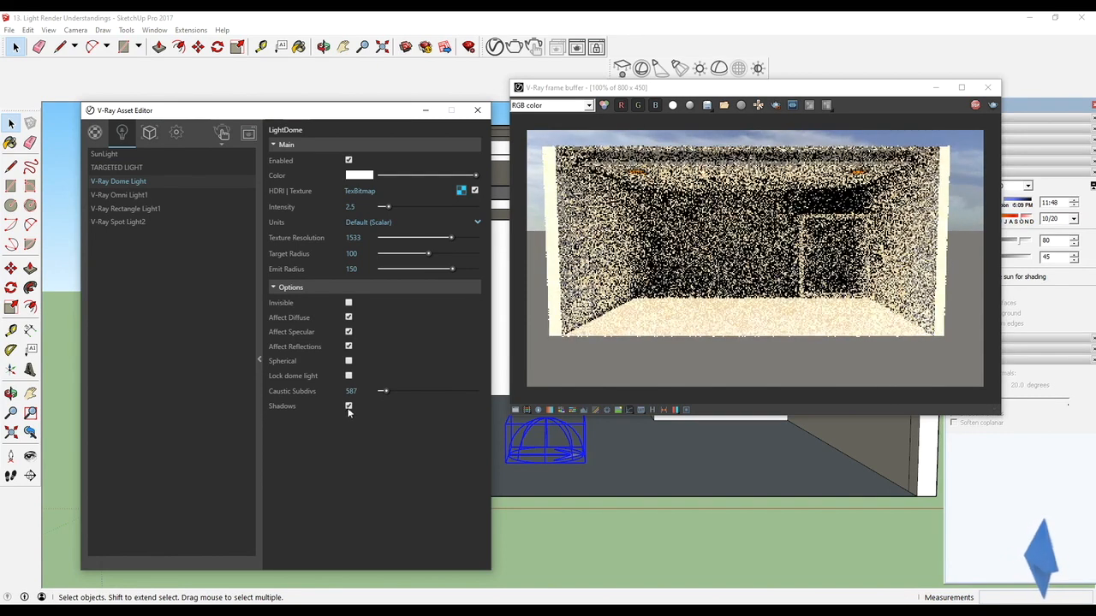
# Switch the dome light's shadows off and back on, collapse its options, and disable the dome light.
pyautogui.click(349, 408)
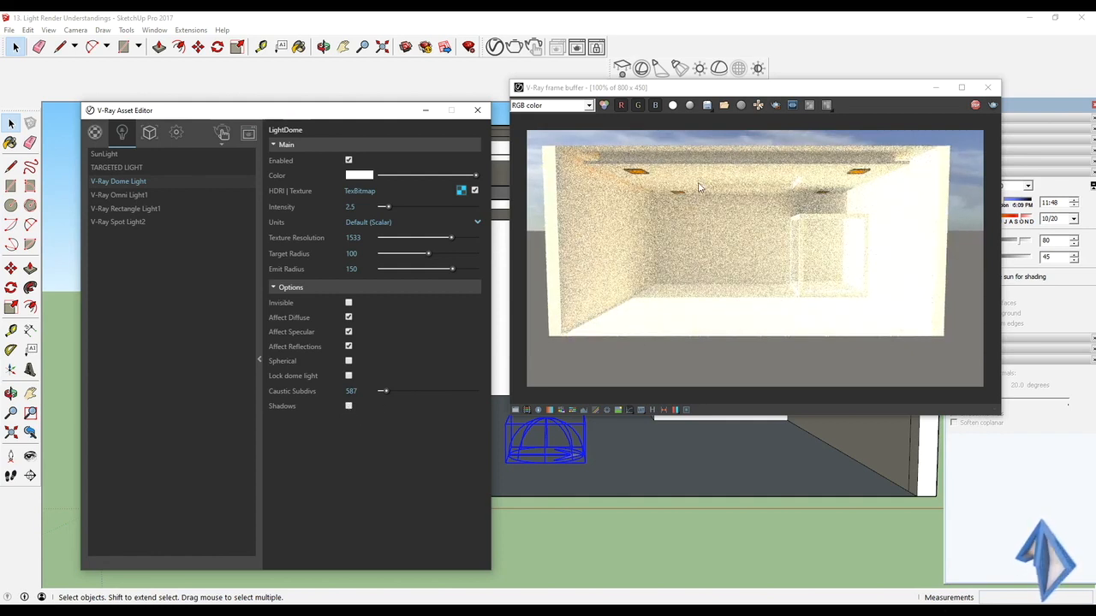
pyautogui.click(348, 407)
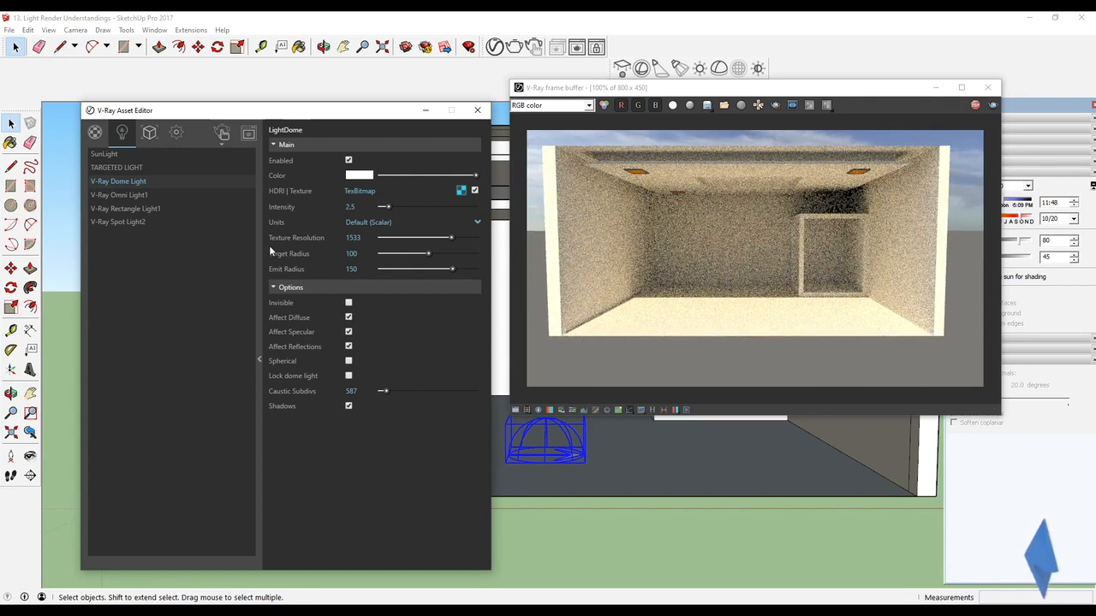
pyautogui.click(274, 288)
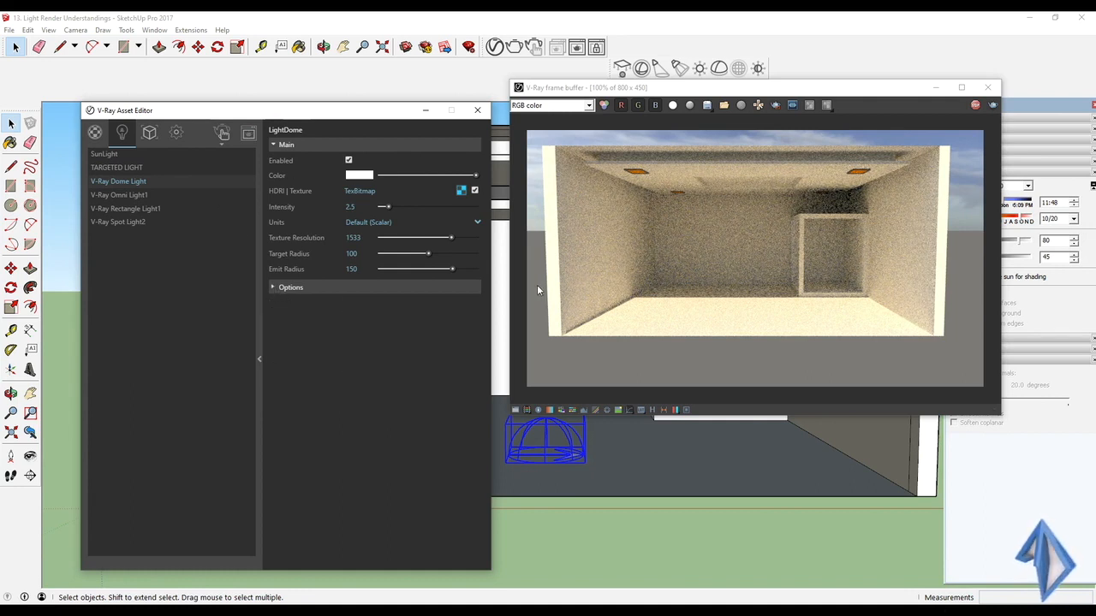
pyautogui.click(349, 162)
# Enable V-Ray Omni Light1 and change its color from white to a saturated red.
pyautogui.click(150, 193)
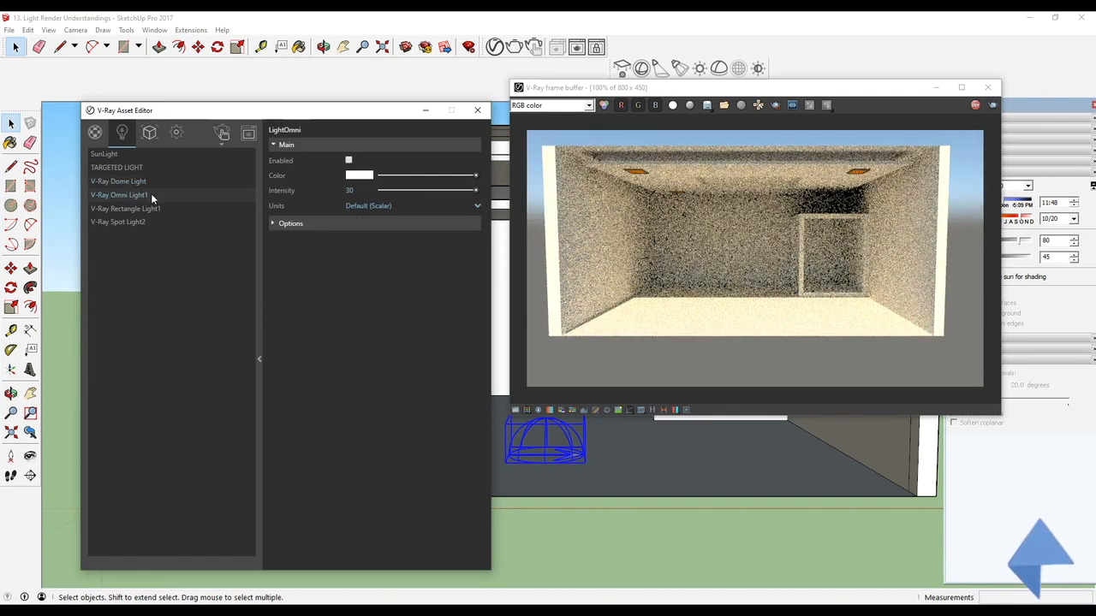
pyautogui.click(349, 161)
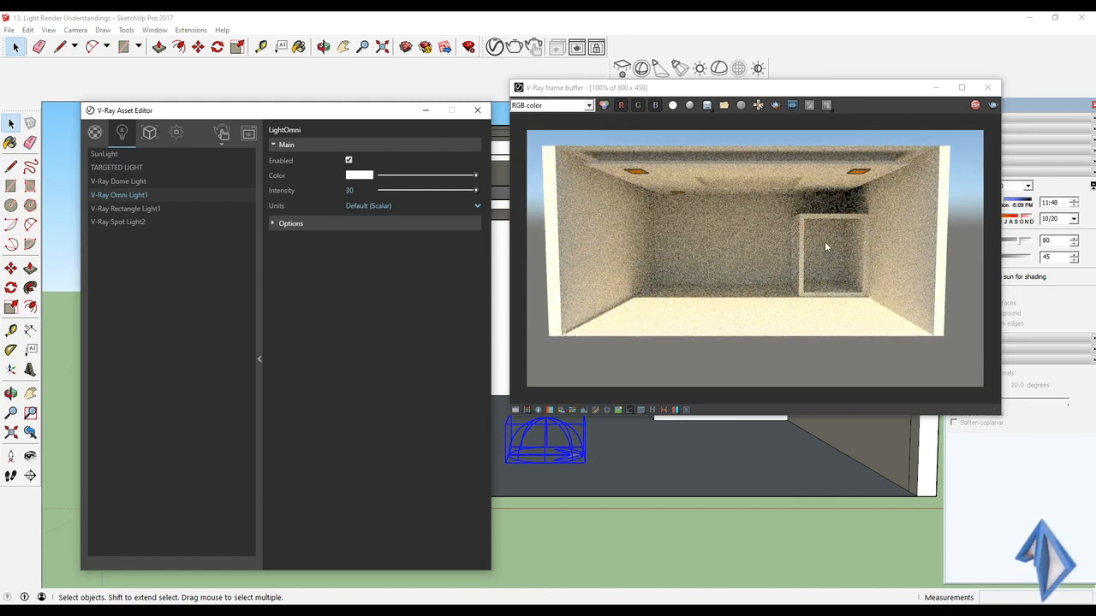
pyautogui.click(347, 176)
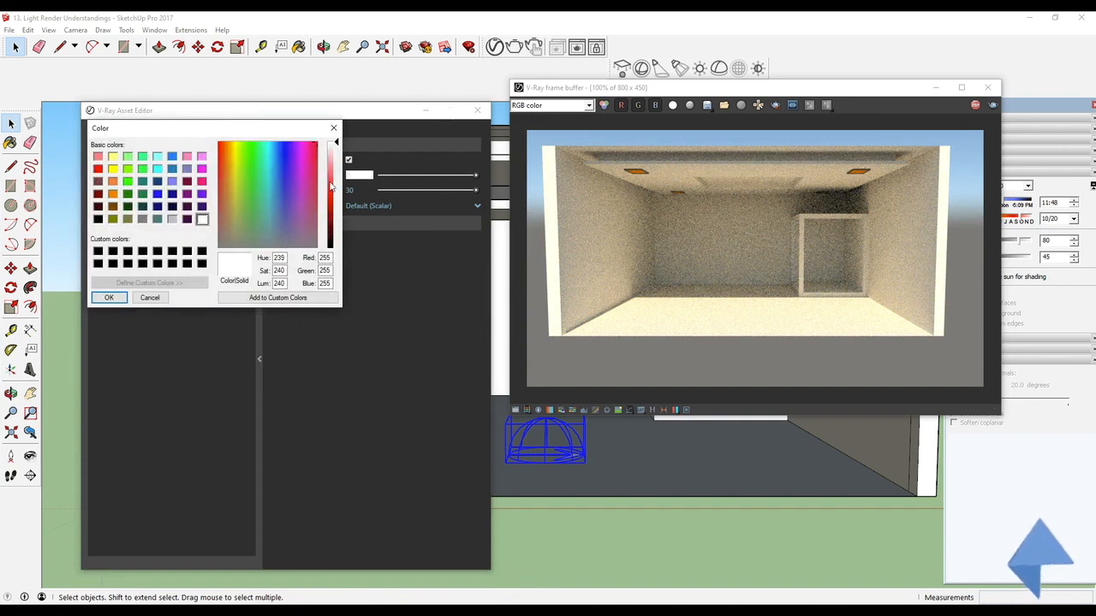
pyautogui.moveTo(331, 186); pyautogui.dragTo(332, 194)
pyautogui.click(109, 297)
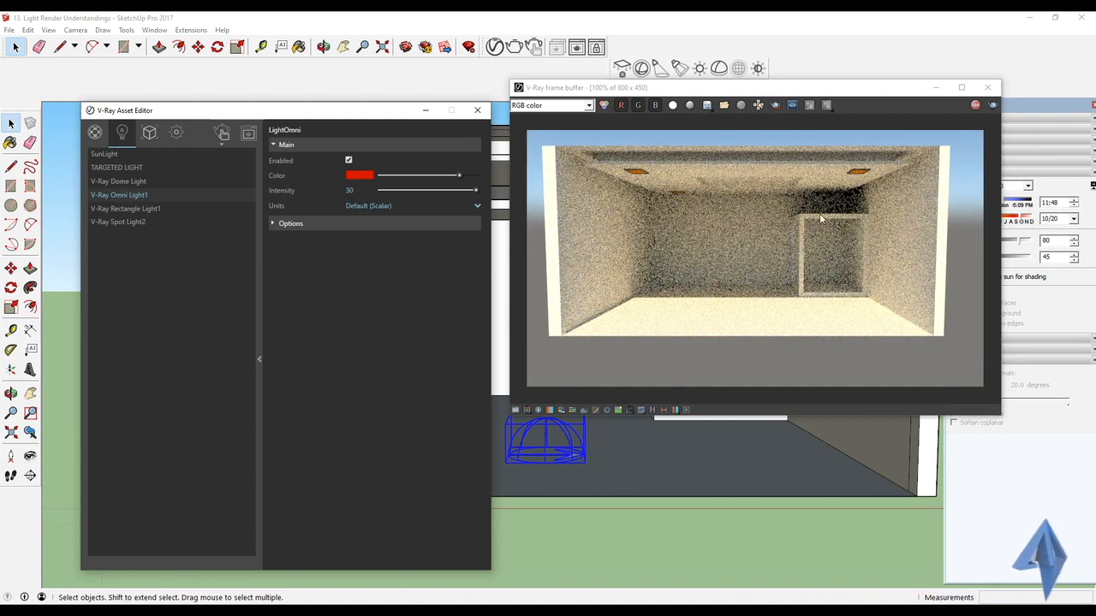
# Uncover the omni light in the model and raise its intensity to 681 with the Adjust Light Intensity tool.
pyautogui.moveTo(803, 92)
pyautogui.mouseDown()
pyautogui.moveTo(803, 390)
pyautogui.moveTo(772, 398)
pyautogui.mouseUp()
pyautogui.click(708, 328)
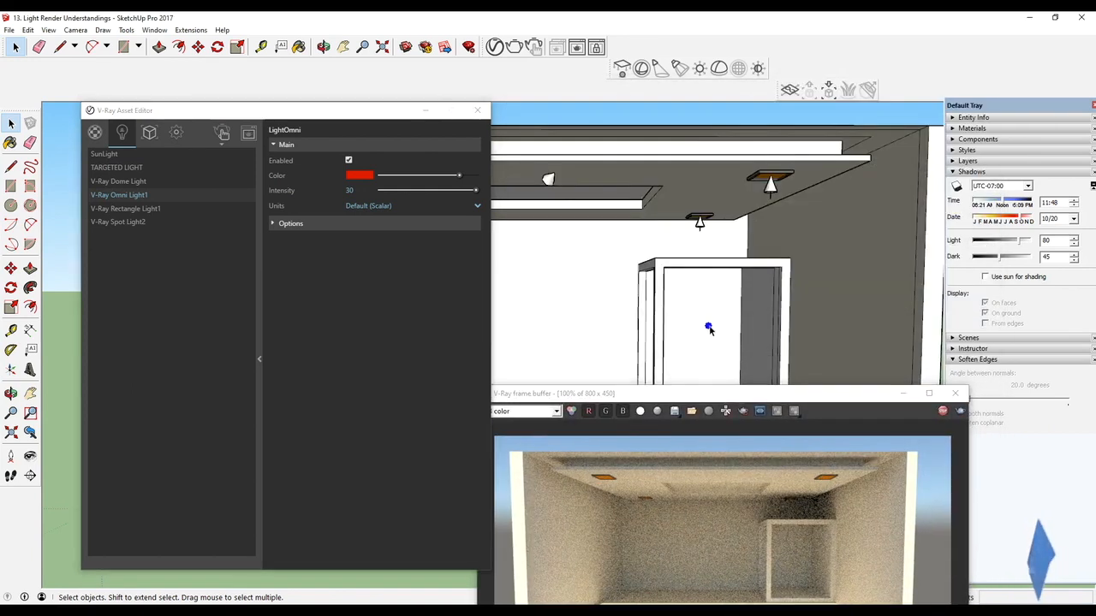
pyautogui.click(137, 209)
pyautogui.click(709, 327)
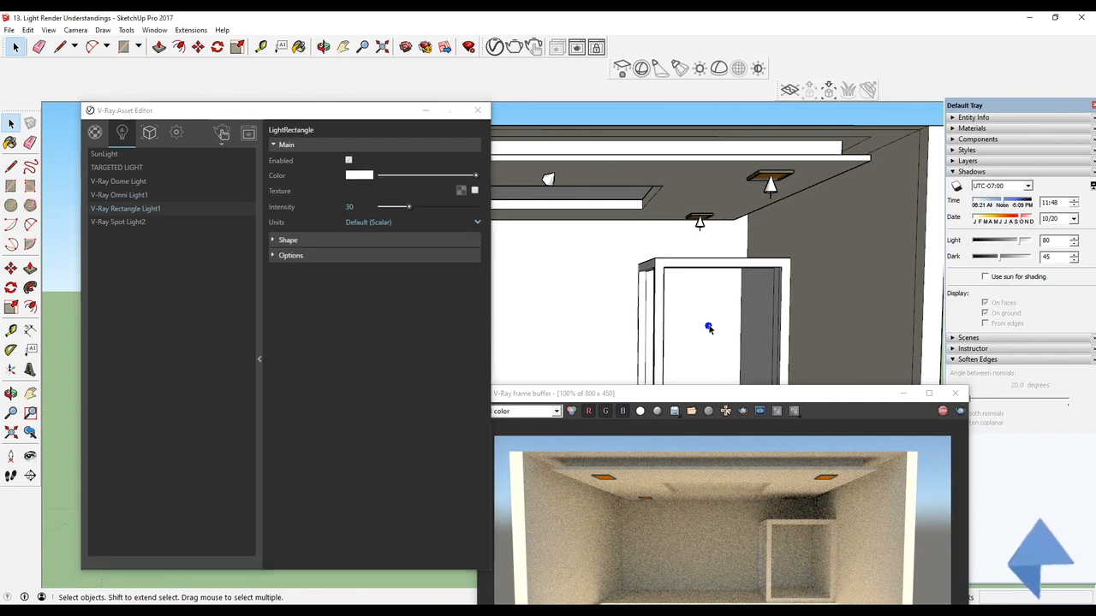
pyautogui.moveTo(619, 391); pyautogui.dragTo(616, 302)
pyautogui.click(757, 68)
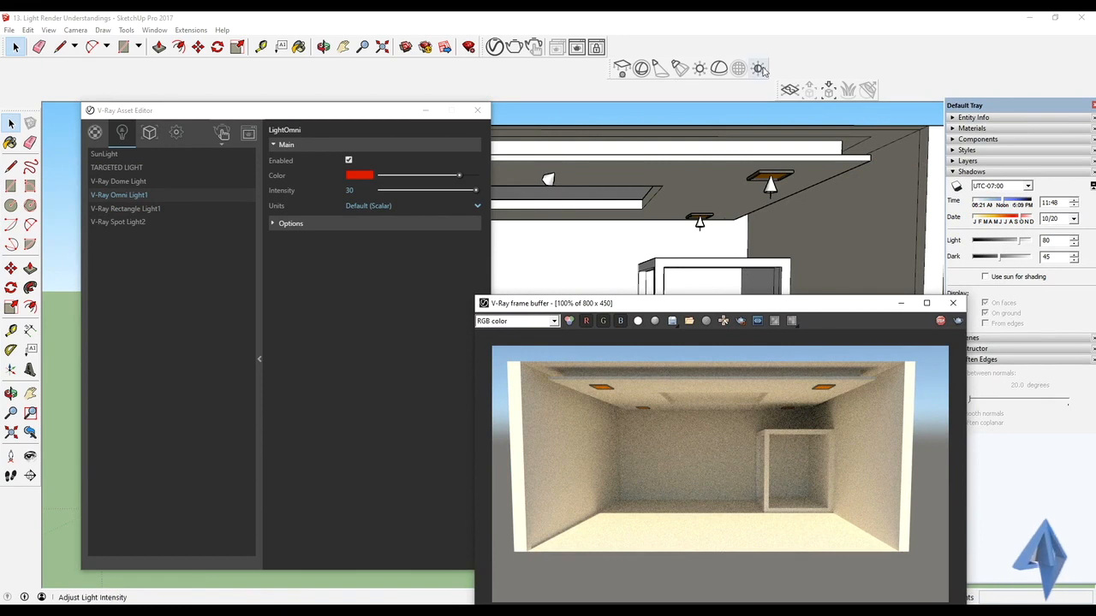
pyautogui.click(477, 195)
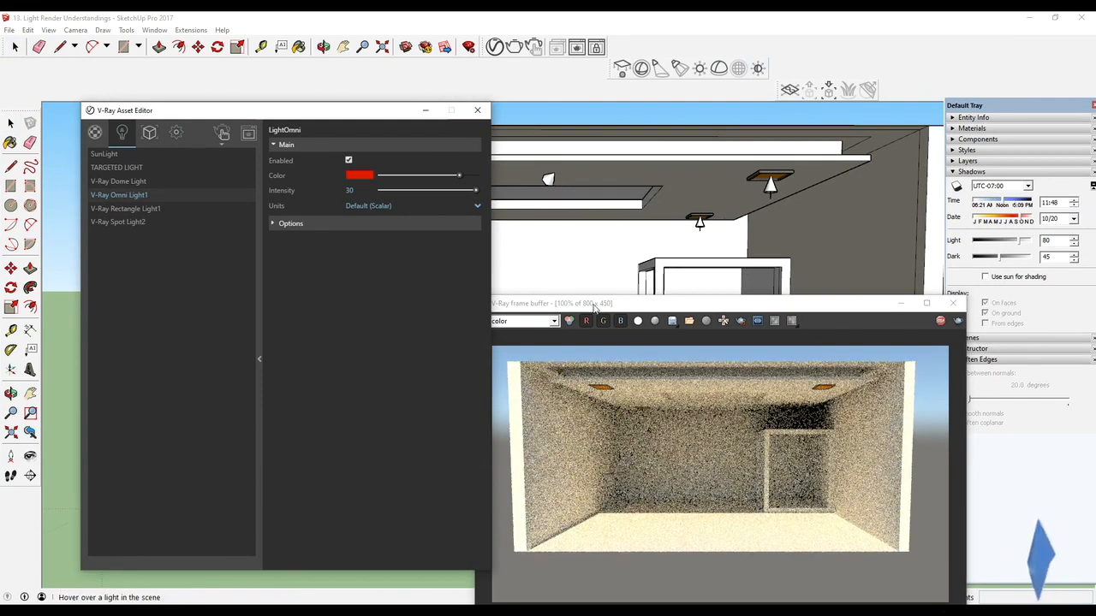
pyautogui.moveTo(616, 304); pyautogui.dragTo(602, 367)
pyautogui.click(758, 70)
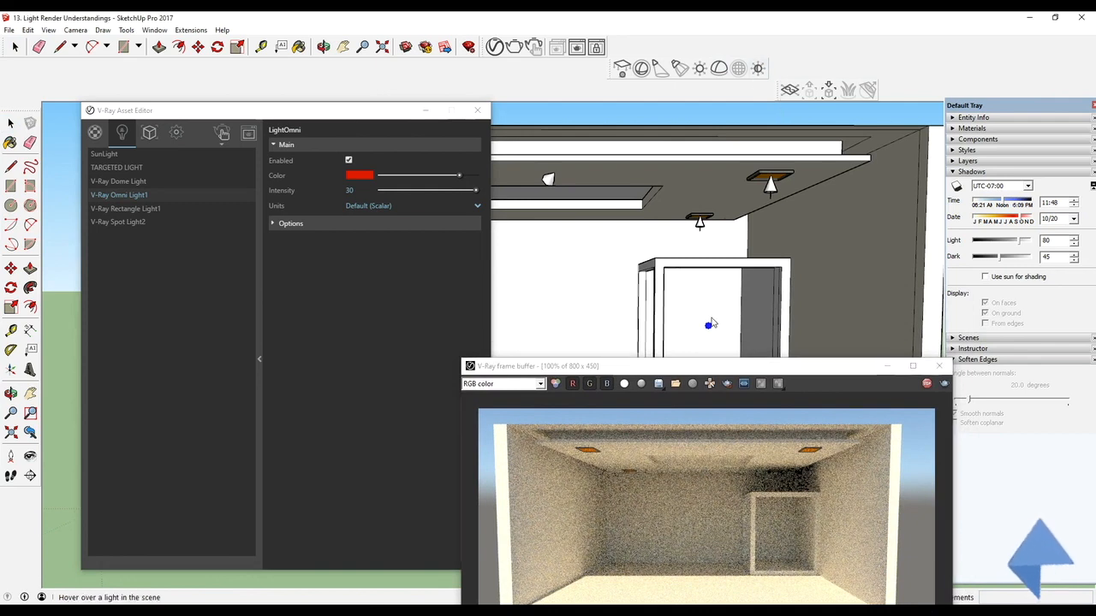
pyautogui.moveTo(708, 325); pyautogui.dragTo(734, 246)
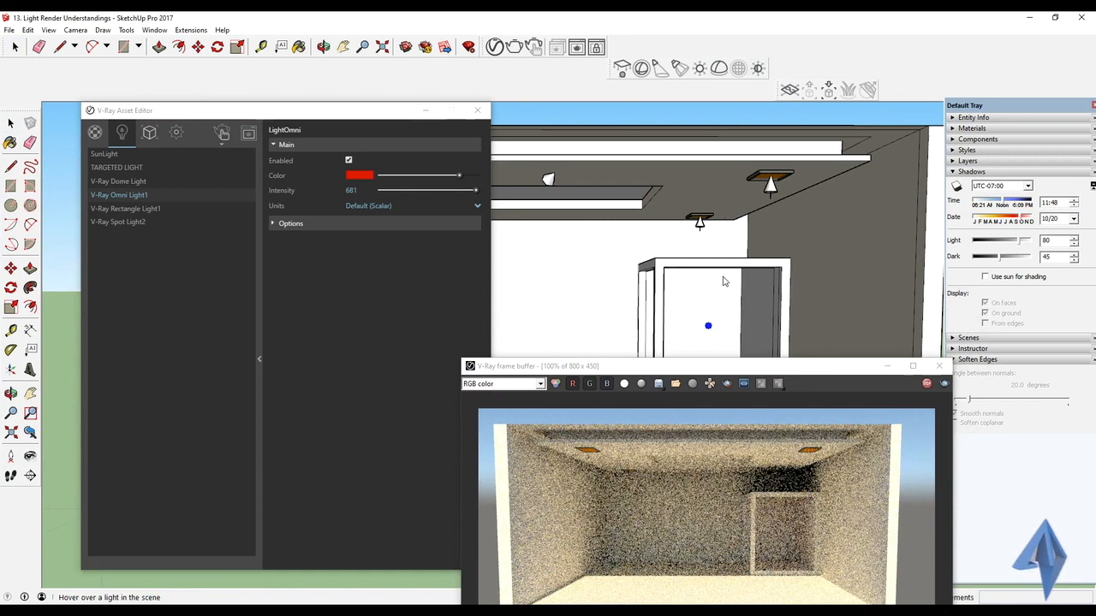
# Try the omni light's units as Lumious Power (Lumens), Luminance (lm/m^2/sr) and Radiance (W/m^2/sr).
pyautogui.click(421, 204)
pyautogui.click(409, 231)
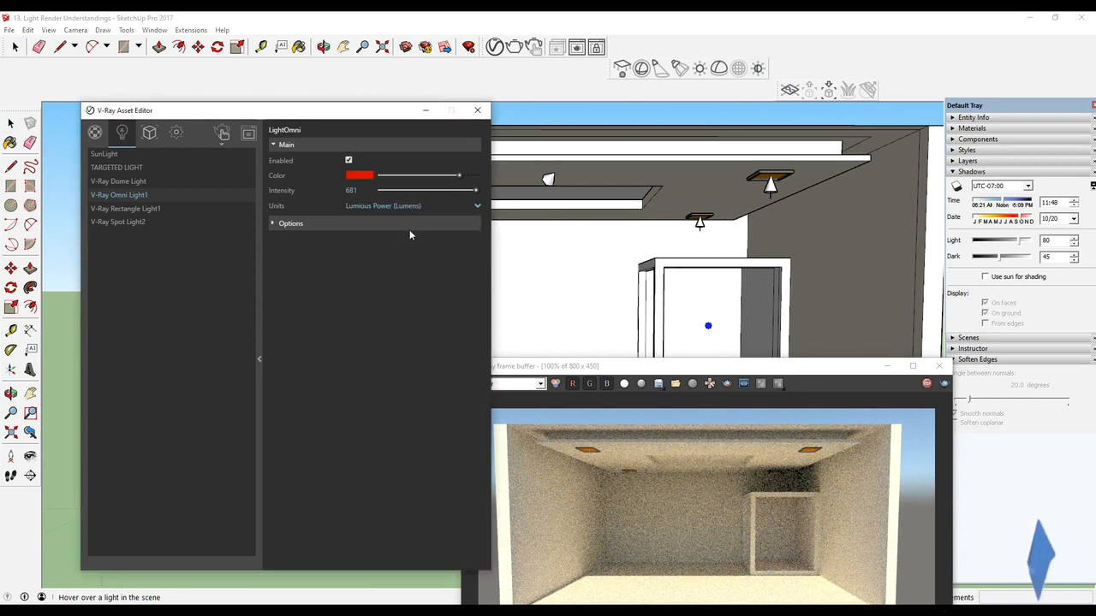
pyautogui.click(407, 207)
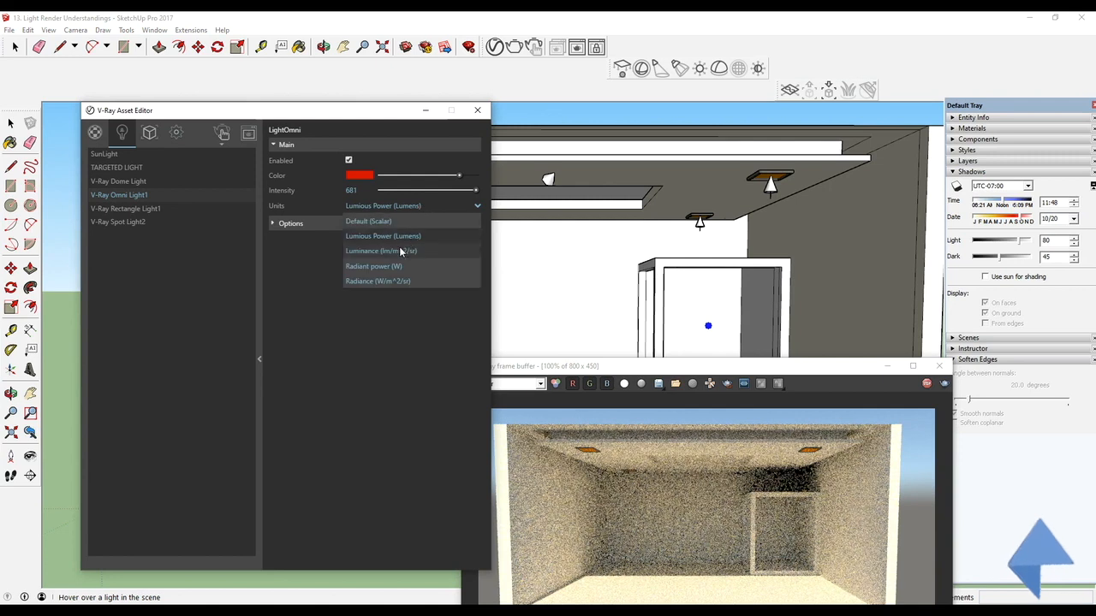
pyautogui.click(401, 252)
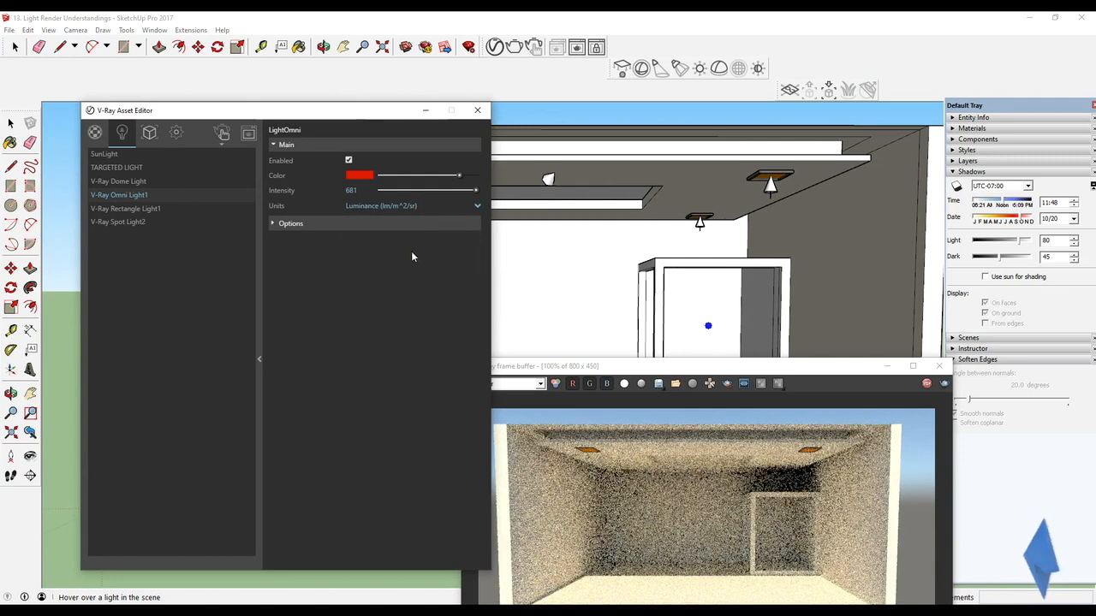
pyautogui.click(426, 208)
pyautogui.click(398, 280)
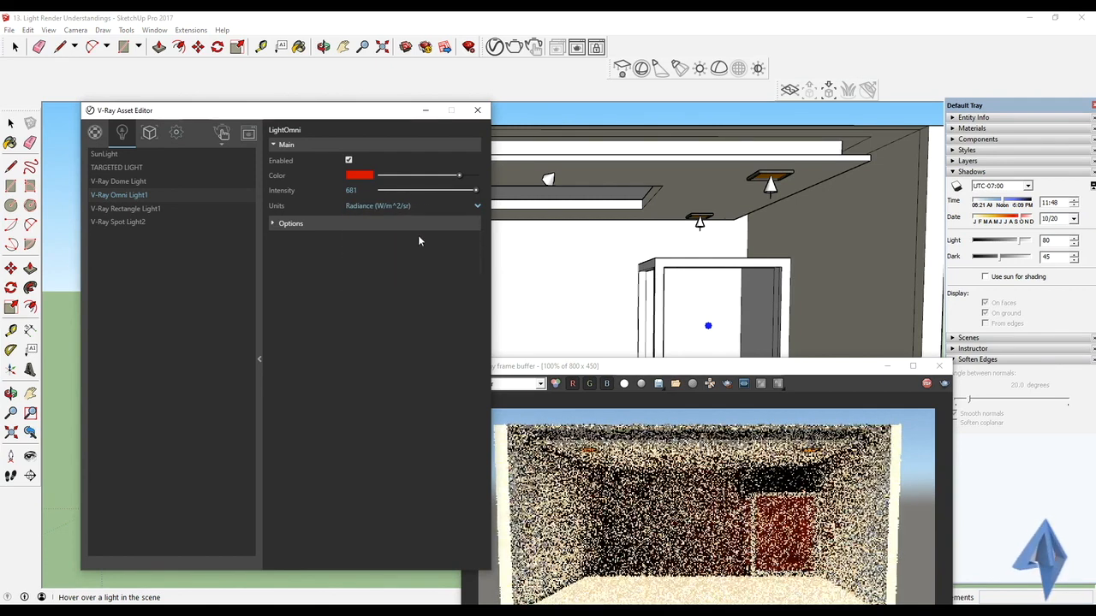
# Bring the whole render preview into view and try the omni light's units as Radiant power (W) and Default (Scalar).
pyautogui.moveTo(603, 368); pyautogui.dragTo(631, 173)
pyautogui.click(355, 209)
pyautogui.click(379, 267)
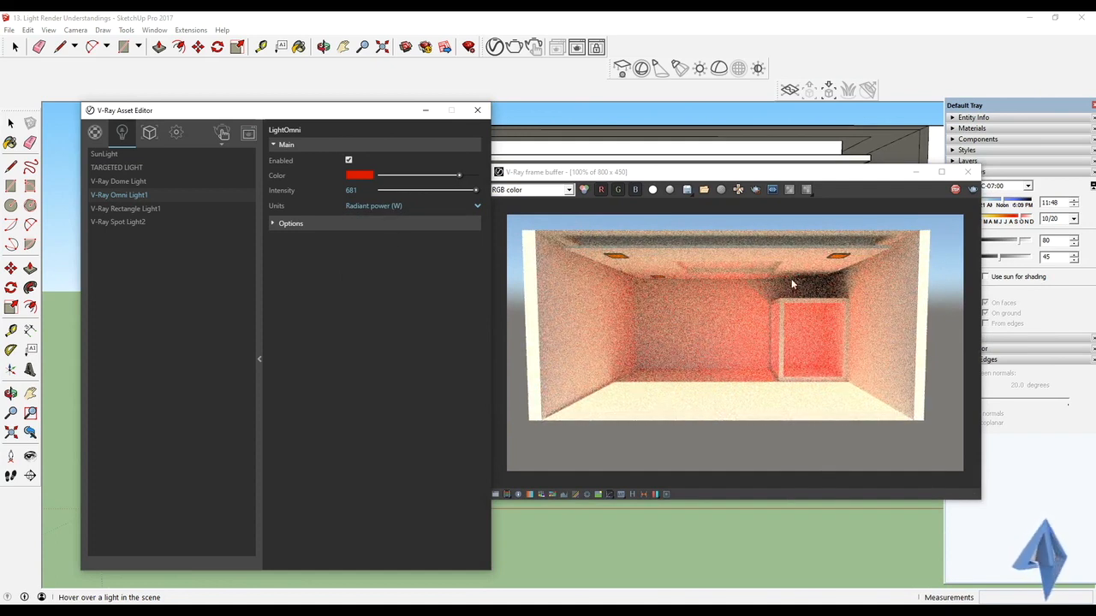
pyautogui.click(388, 205)
pyautogui.click(383, 220)
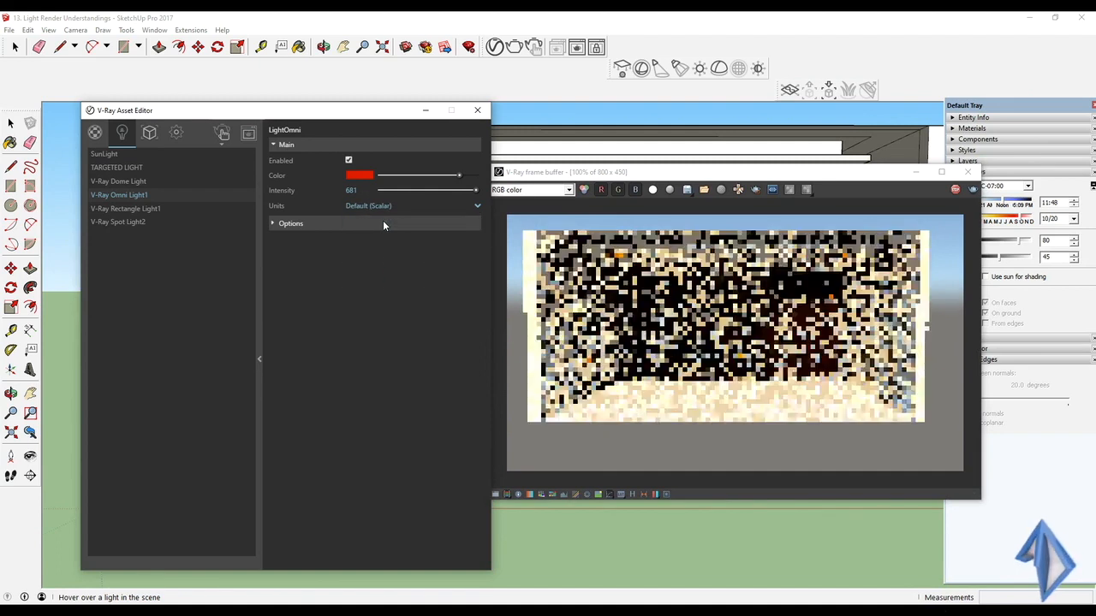
# Compare the omni light in Lumious Power, Luminance and Radiant power units, and settle on Radiance (W/m^2/sr).
pyautogui.click(420, 209)
pyautogui.click(379, 237)
pyautogui.click(411, 208)
pyautogui.click(385, 252)
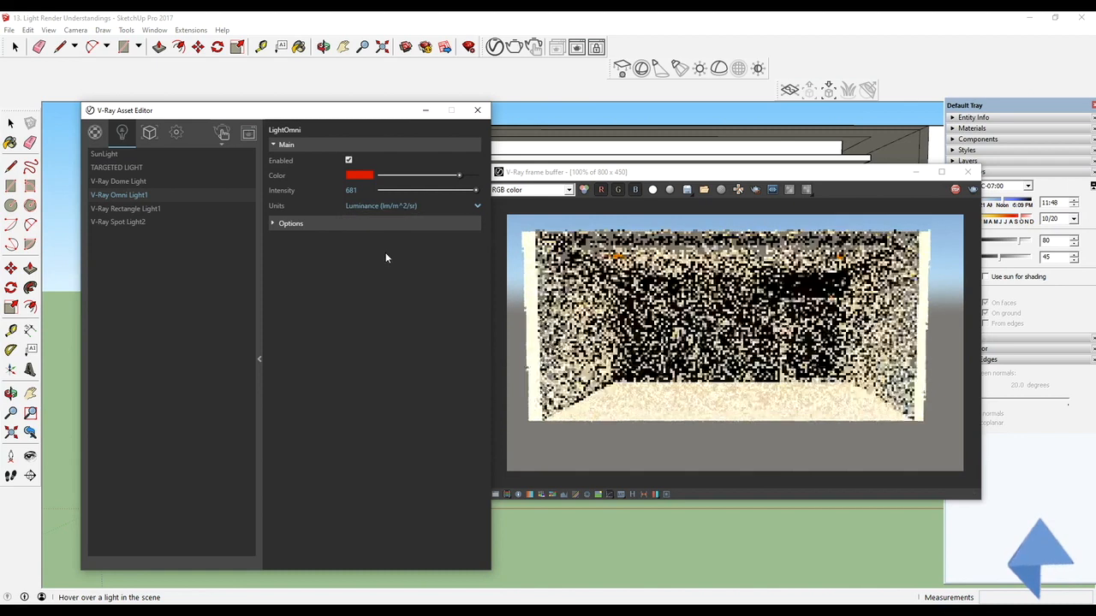
pyautogui.click(404, 205)
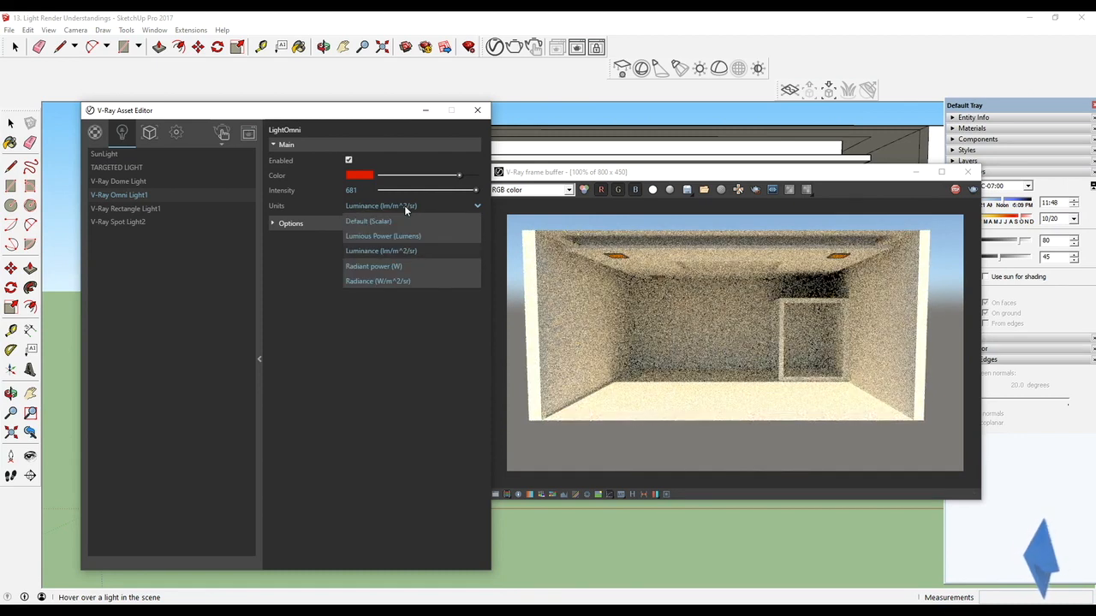
pyautogui.click(395, 265)
pyautogui.click(411, 206)
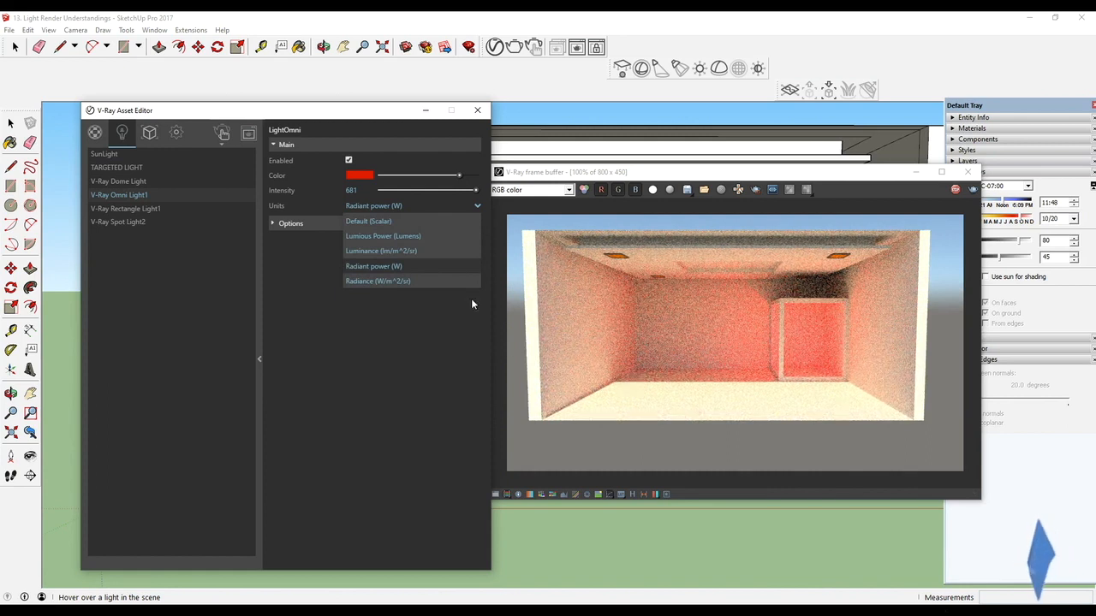
pyautogui.click(402, 281)
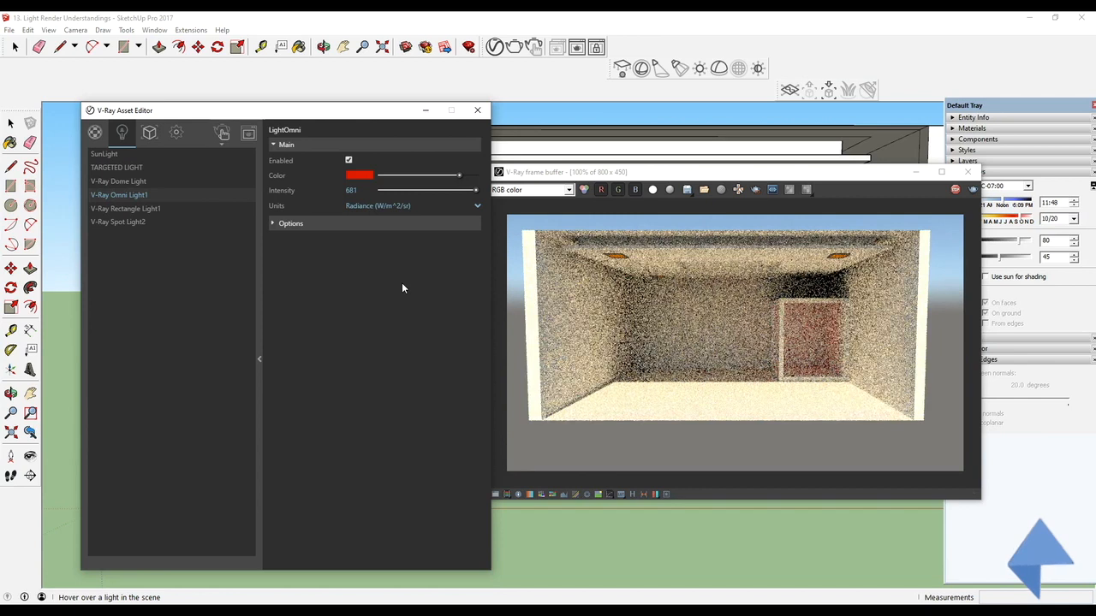
# Raise the omni light's intensity to 2583 in the model, check the render preview, and disable the light.
pyautogui.moveTo(741, 167); pyautogui.dragTo(701, 419)
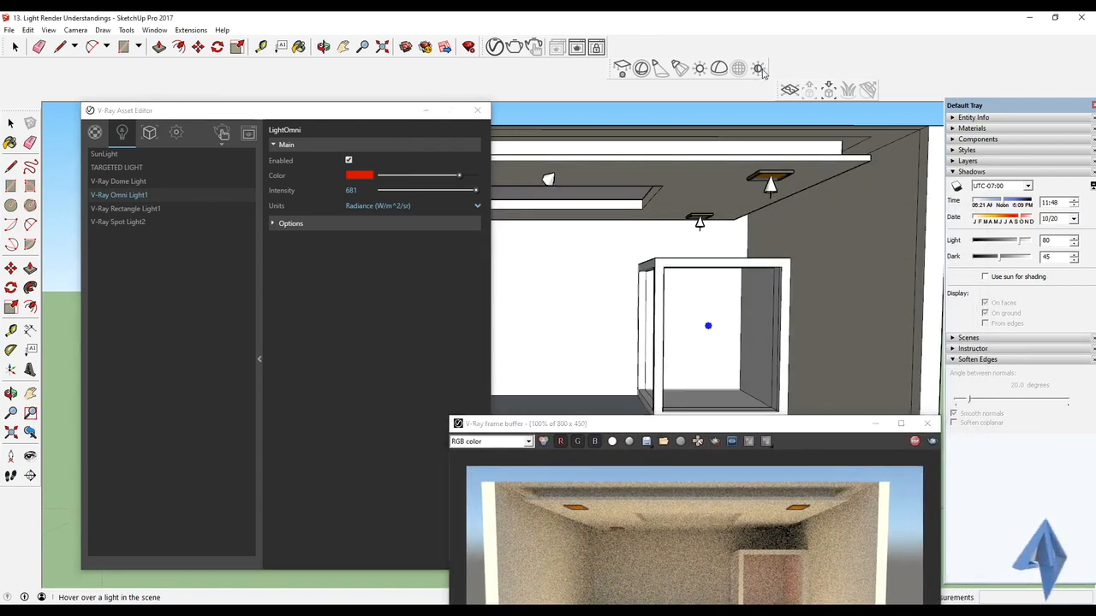
pyautogui.moveTo(711, 326); pyautogui.dragTo(764, 154)
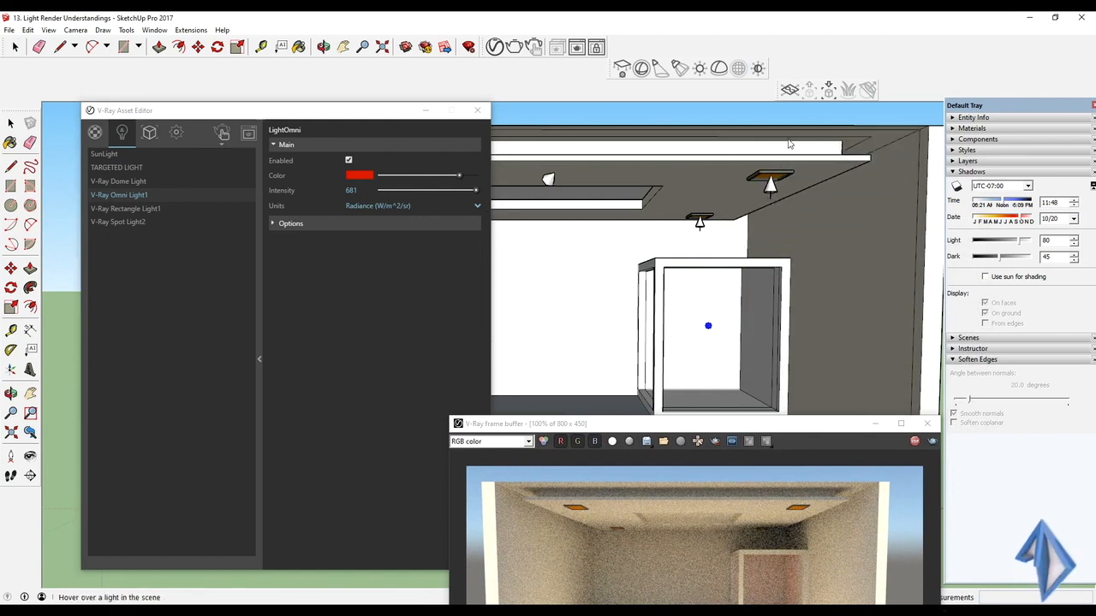
pyautogui.moveTo(710, 422); pyautogui.dragTo(715, 203)
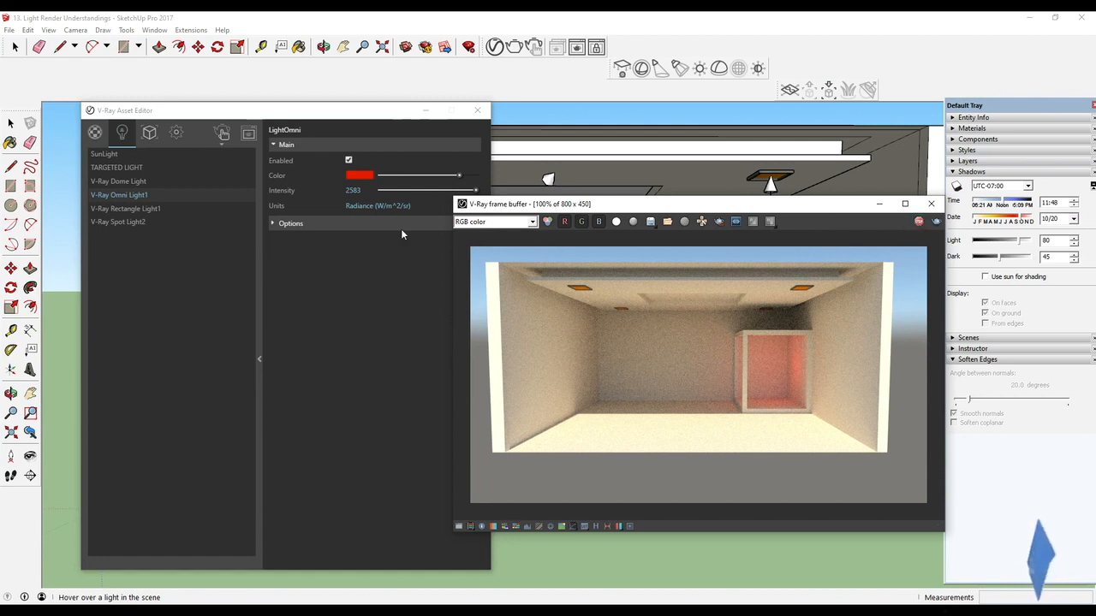
pyautogui.click(350, 161)
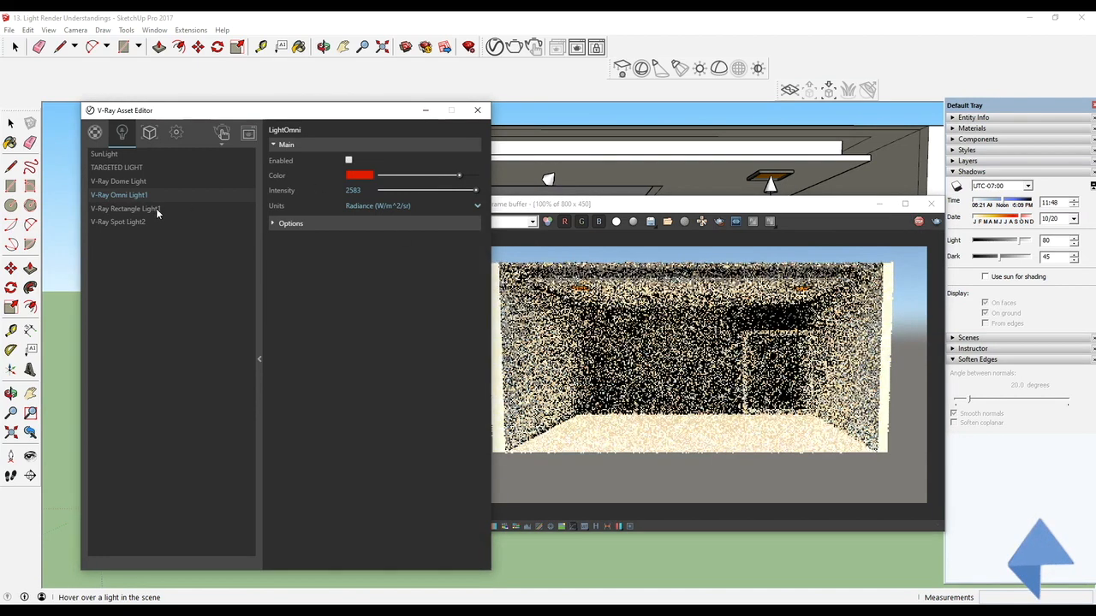
# Enable V-Ray Rectangle Light1 and try its intensity at 60.9 and at 0.
pyautogui.click(156, 208)
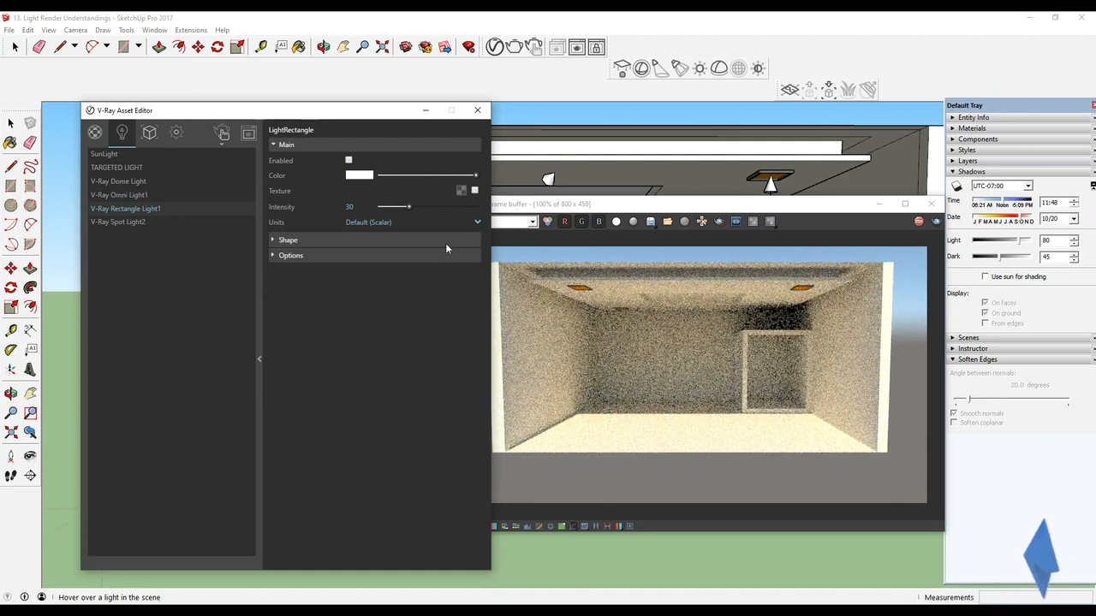
pyautogui.click(349, 161)
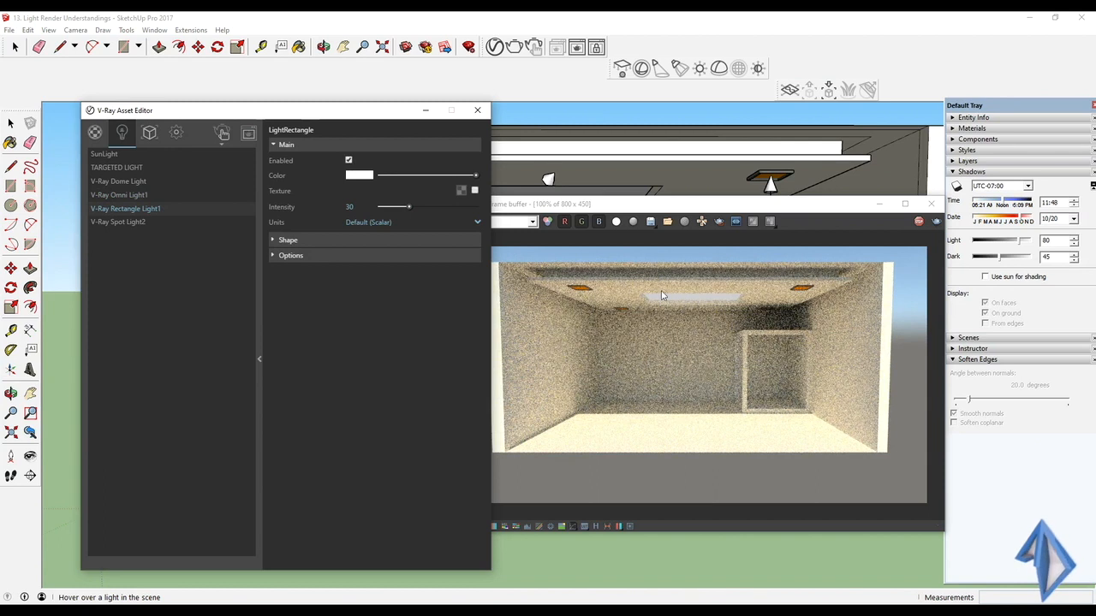
pyautogui.moveTo(408, 208); pyautogui.dragTo(439, 207)
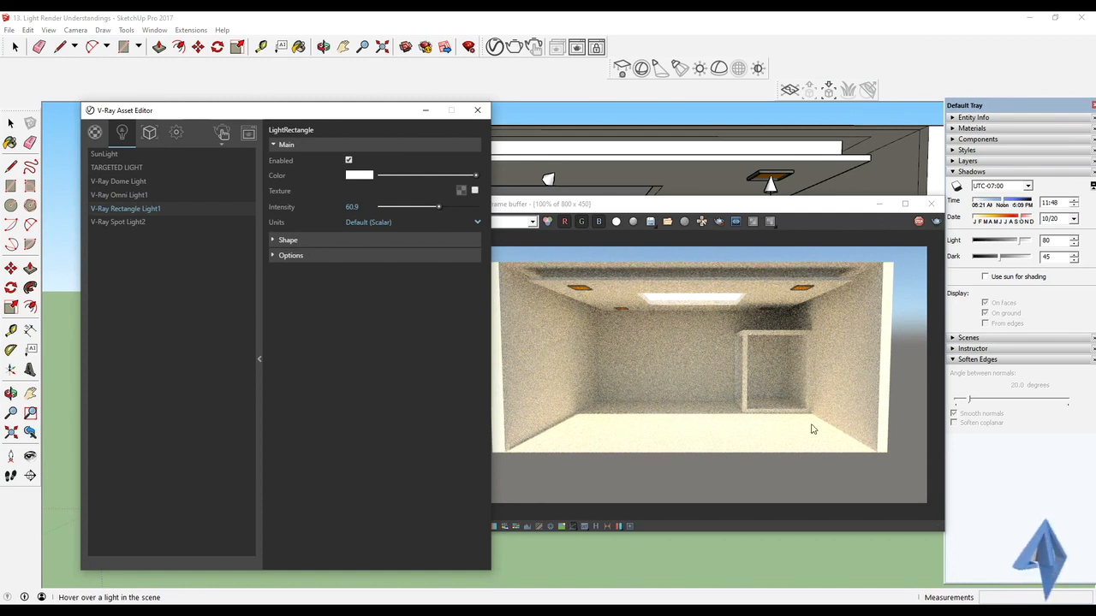
pyautogui.moveTo(437, 208); pyautogui.dragTo(348, 220)
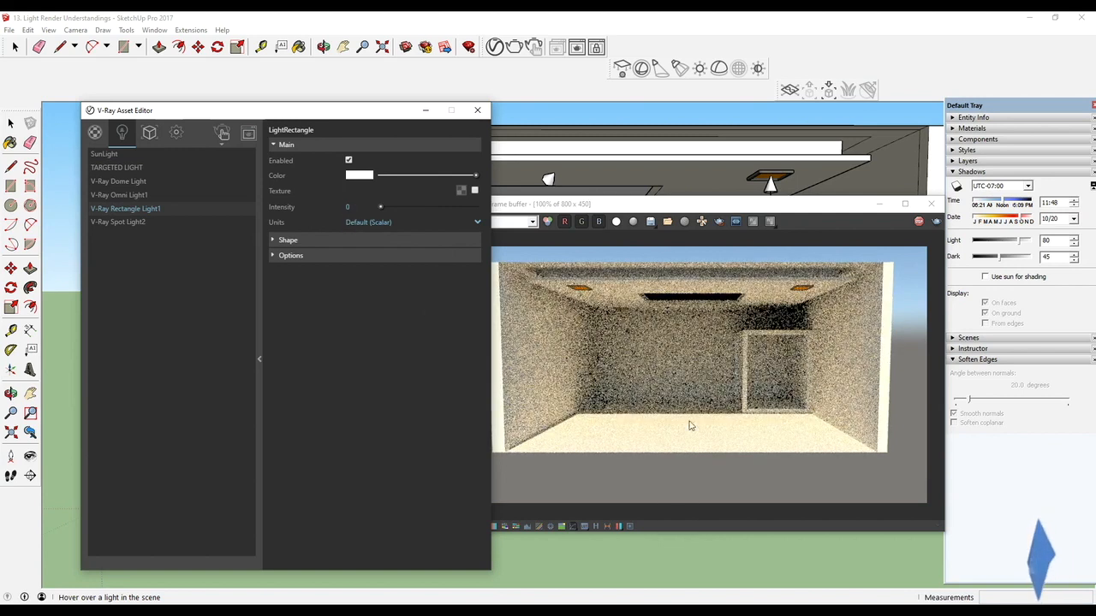
# Try the rectangle light's intensity at 99.2, 56.7 and 100 in the render, and settle on 40.6.
pyautogui.moveTo(379, 207); pyautogui.dragTo(478, 222)
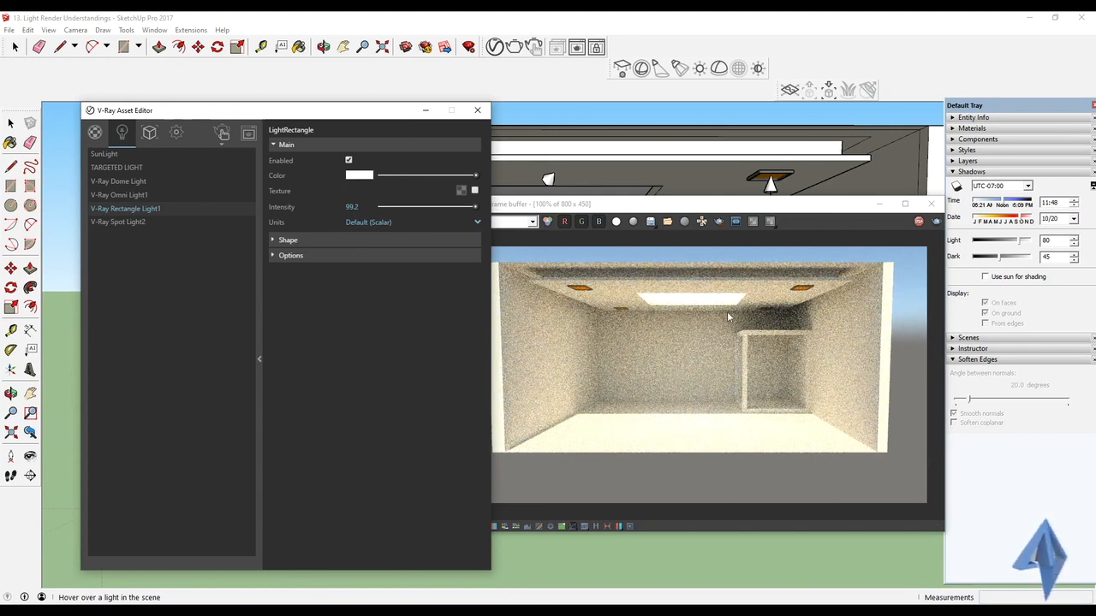
pyautogui.moveTo(445, 206); pyautogui.dragTo(433, 206)
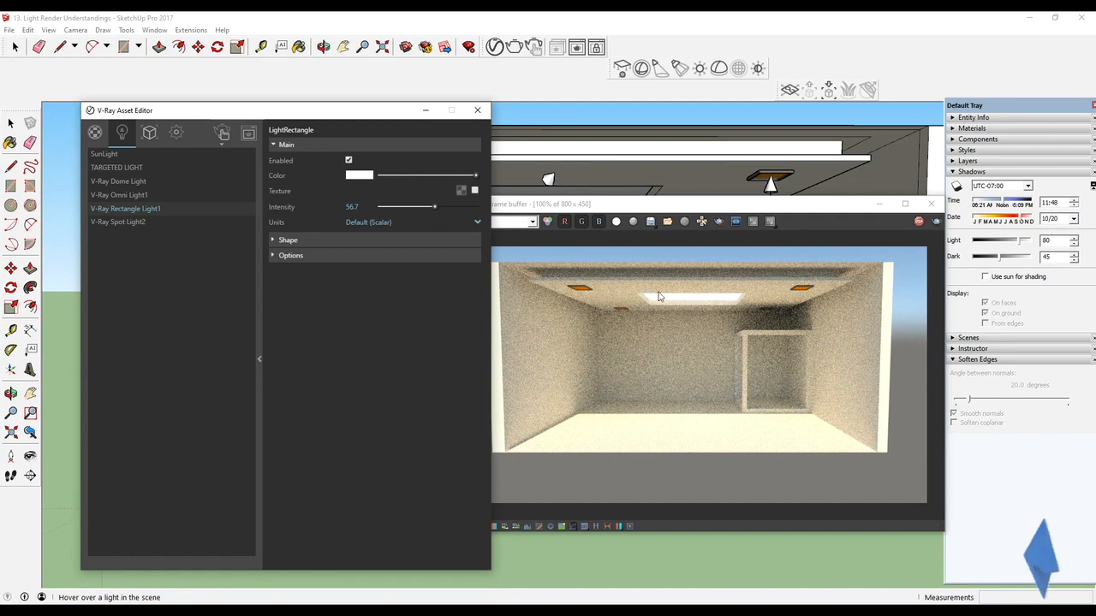
pyautogui.moveTo(696, 565); pyautogui.dragTo(648, 525, button='middle')
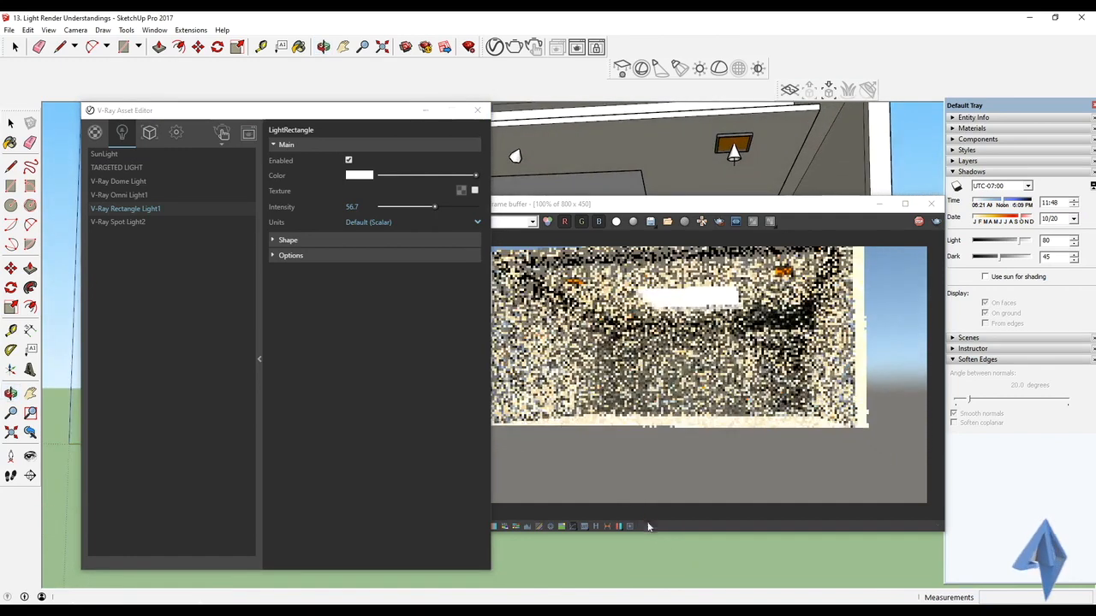
pyautogui.scroll(2, 573, 184)
pyautogui.scroll(2, 572, 184)
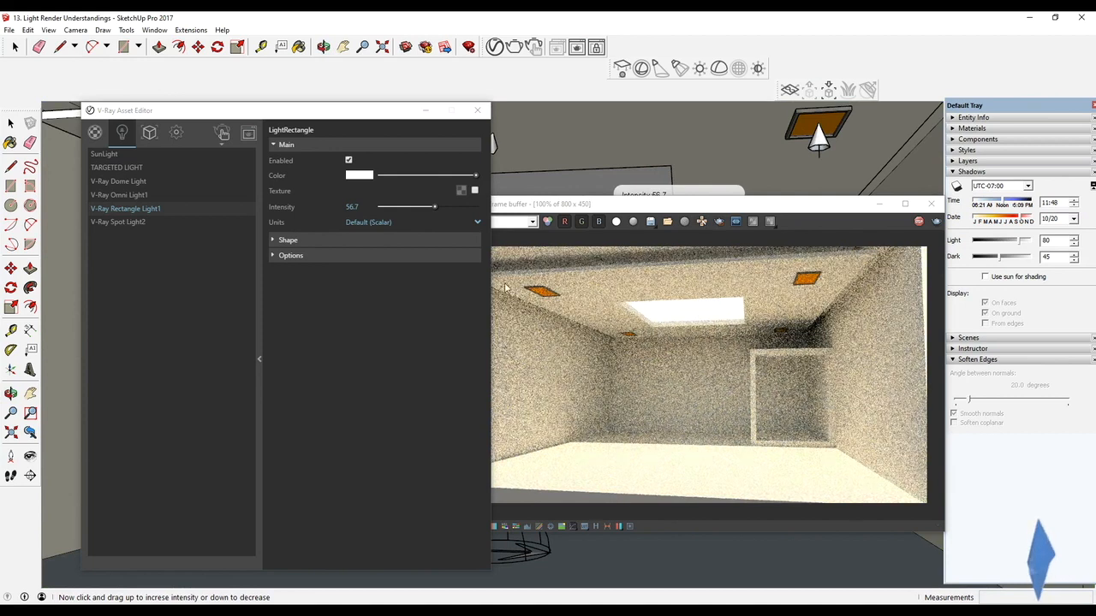
pyautogui.moveTo(435, 207); pyautogui.dragTo(520, 210)
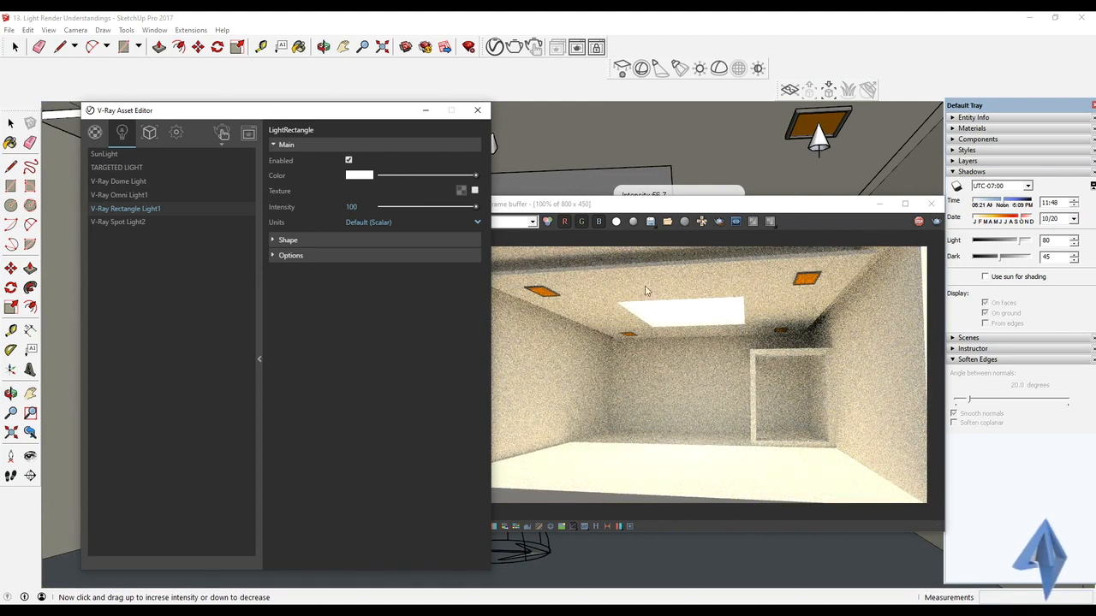
pyautogui.moveTo(441, 207); pyautogui.dragTo(419, 207)
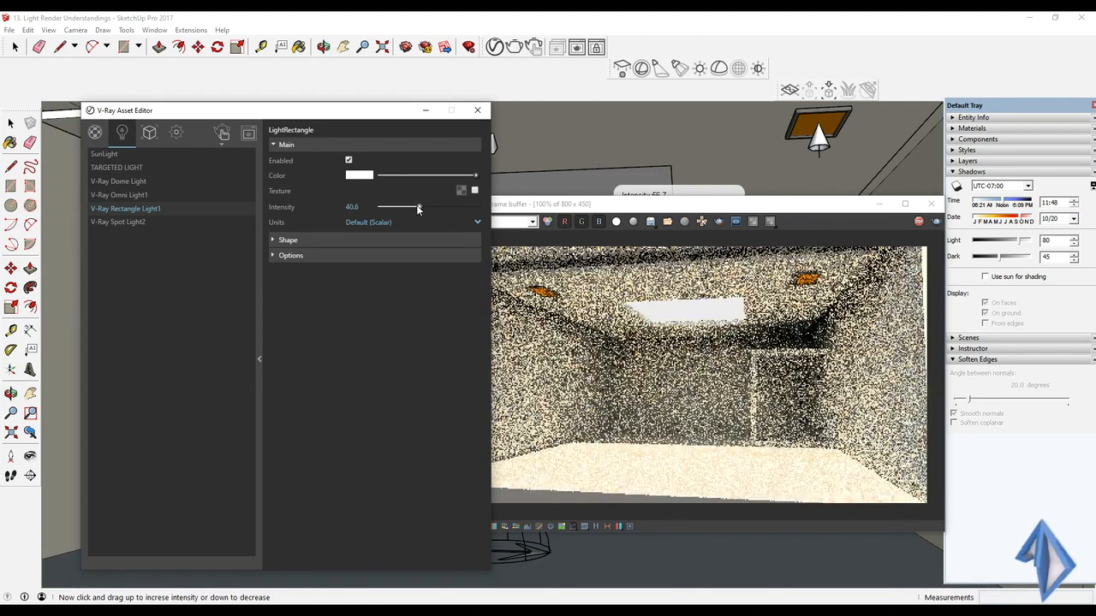
# Try the Ellipse shape on the rectangle light and return it to Rectangle.
pyautogui.click(288, 240)
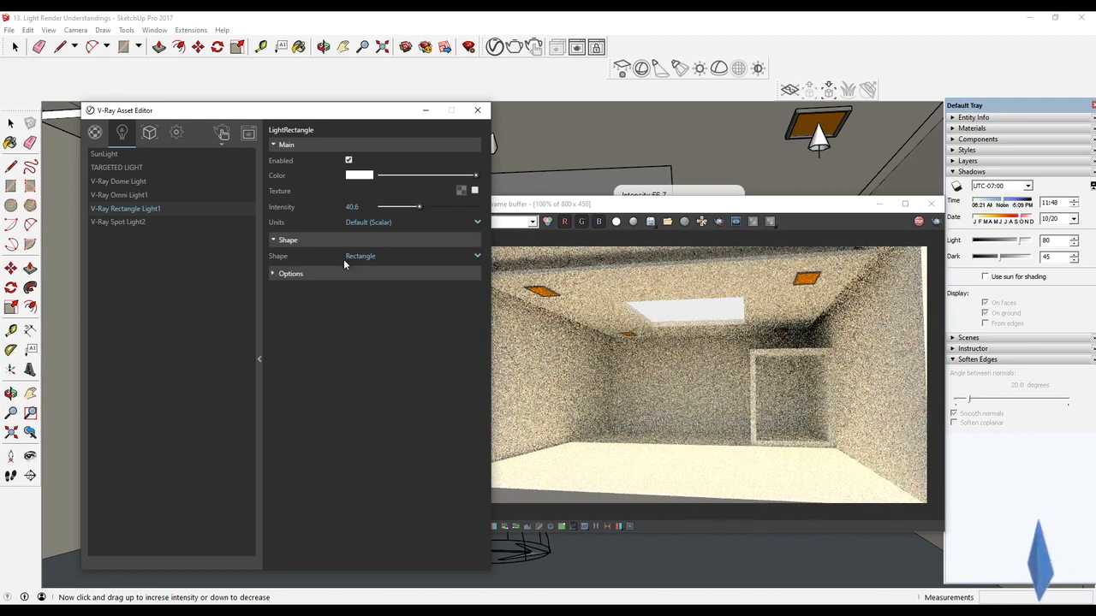
pyautogui.click(395, 258)
pyautogui.click(384, 286)
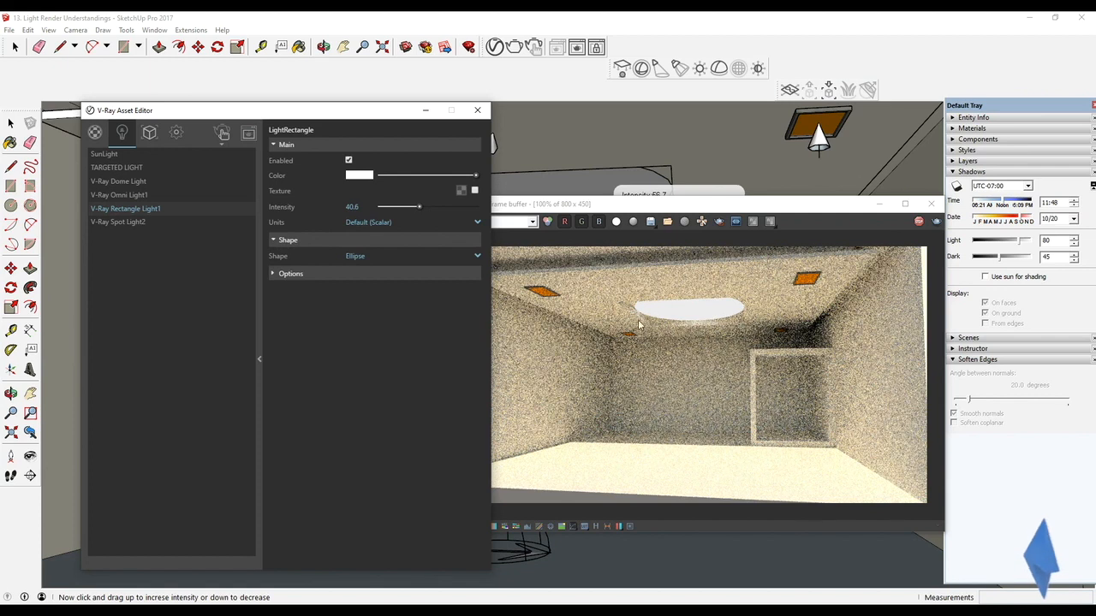
pyautogui.click(393, 258)
pyautogui.click(376, 273)
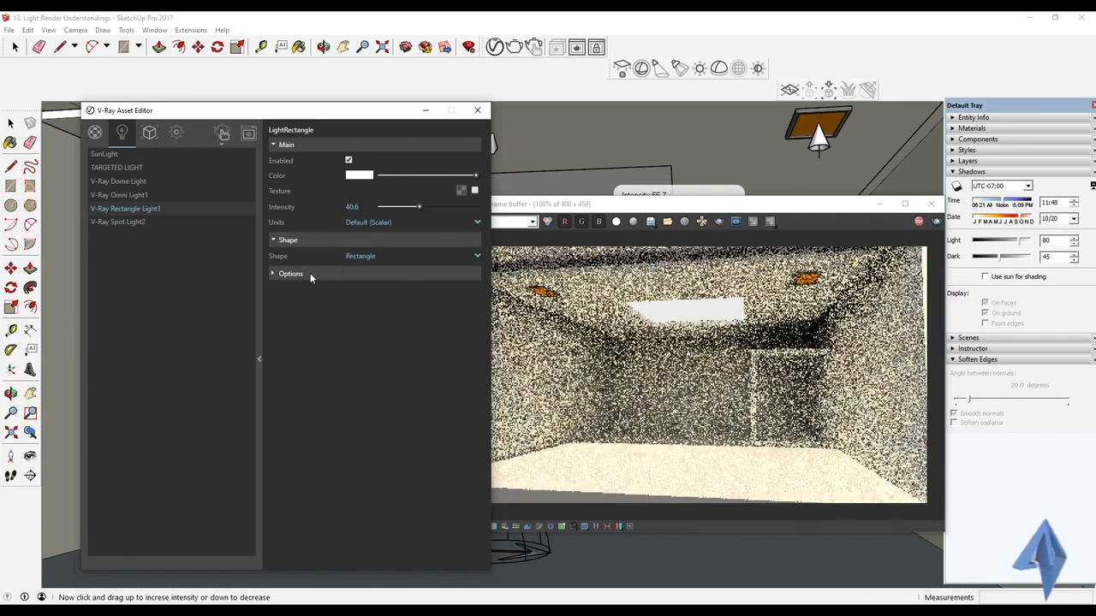
# Compare the rectangle light's Light Portal as Simple portal light and Portal light, and restore No light.
pyautogui.click(271, 274)
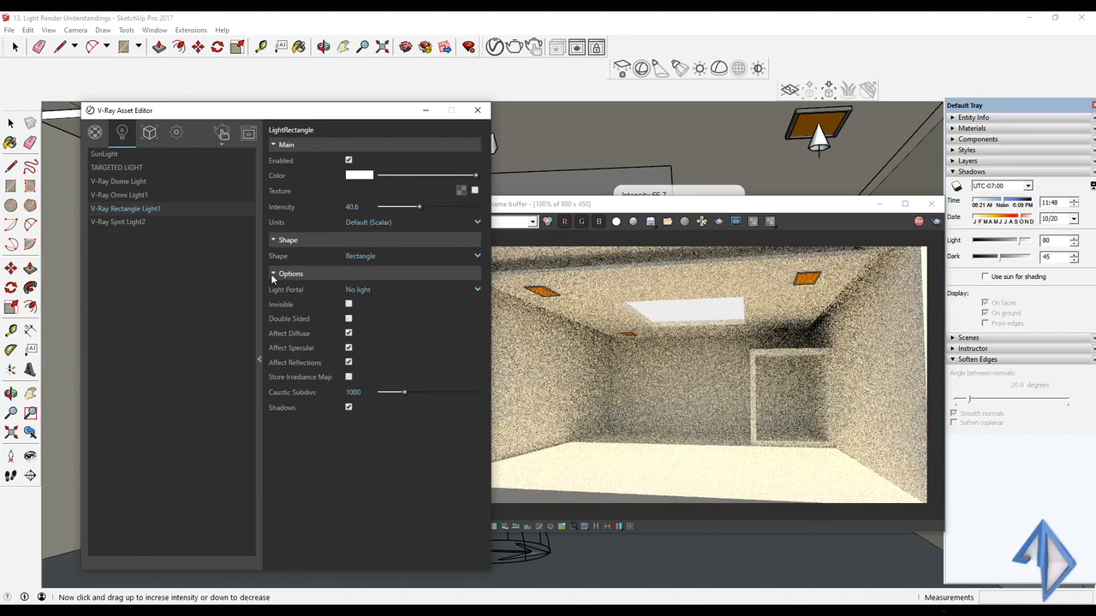
pyautogui.click(387, 291)
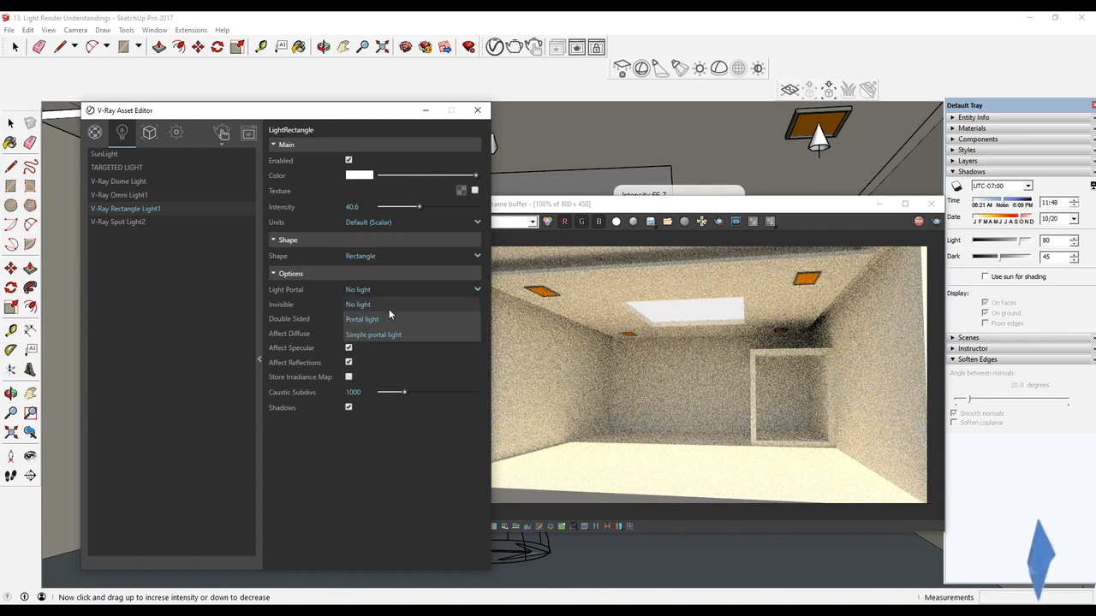
pyautogui.click(385, 330)
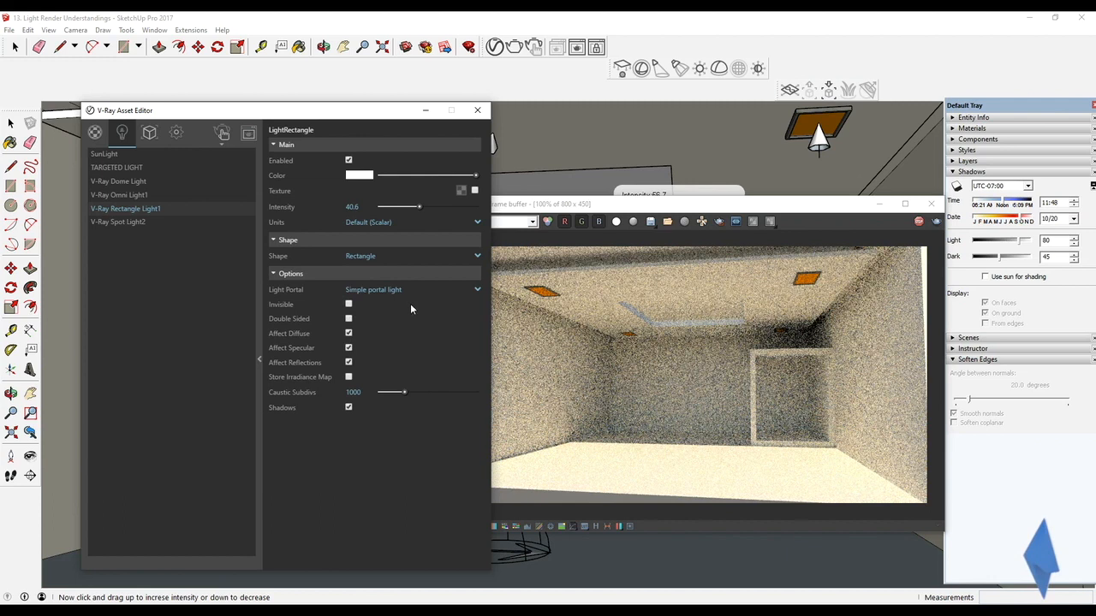
pyautogui.click(406, 294)
pyautogui.click(383, 313)
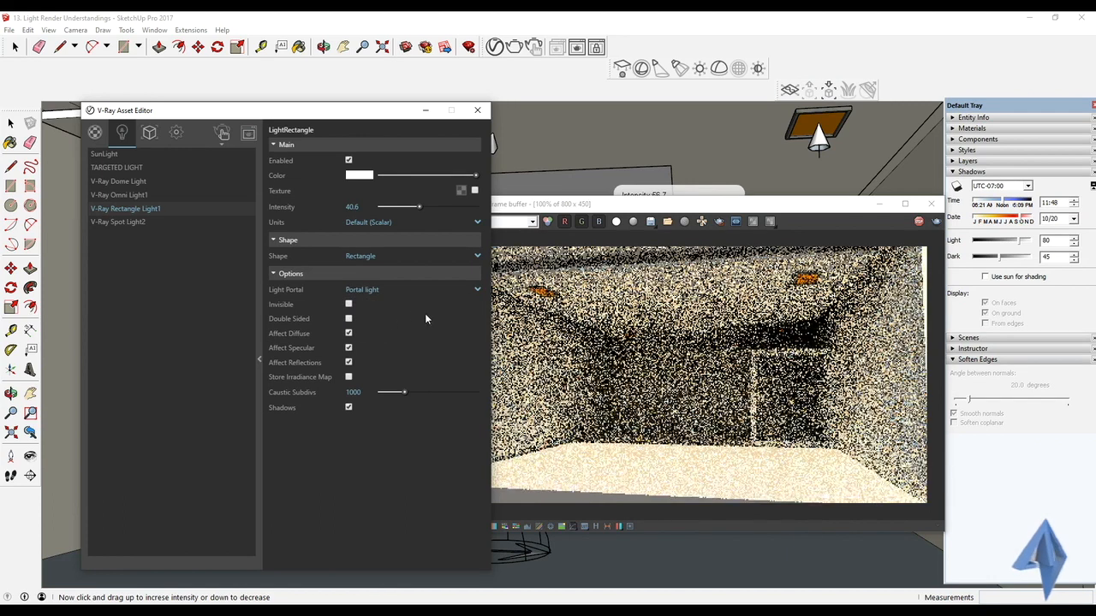
pyautogui.click(375, 289)
pyautogui.click(375, 302)
# Test the rectangle light's Invisible and Double Sided options in the render, and leave both off.
pyautogui.click(349, 305)
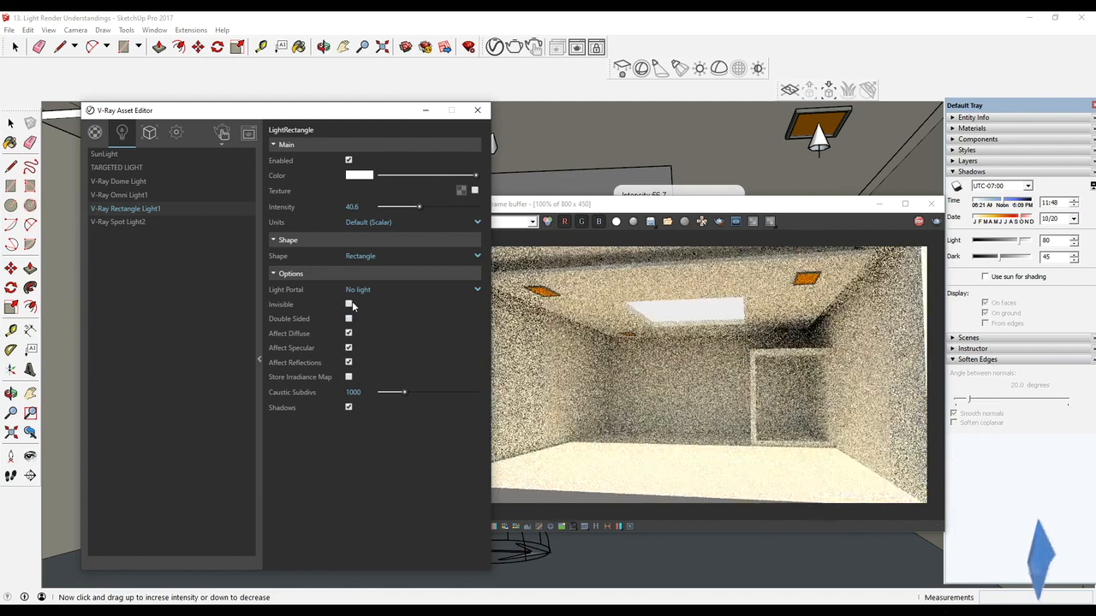
pyautogui.click(350, 307)
pyautogui.click(349, 318)
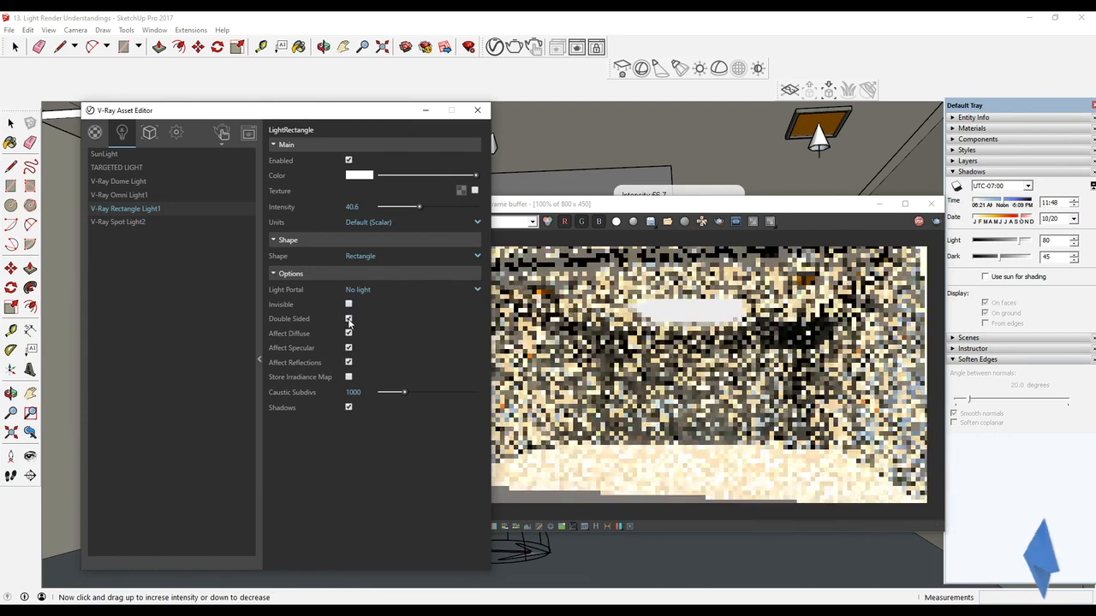
pyautogui.click(798, 398)
pyautogui.moveTo(676, 543)
pyautogui.mouseDown(button='middle')
pyautogui.moveTo(718, 545)
pyautogui.moveTo(703, 566)
pyautogui.moveTo(715, 405)
pyautogui.mouseUp(button='middle')
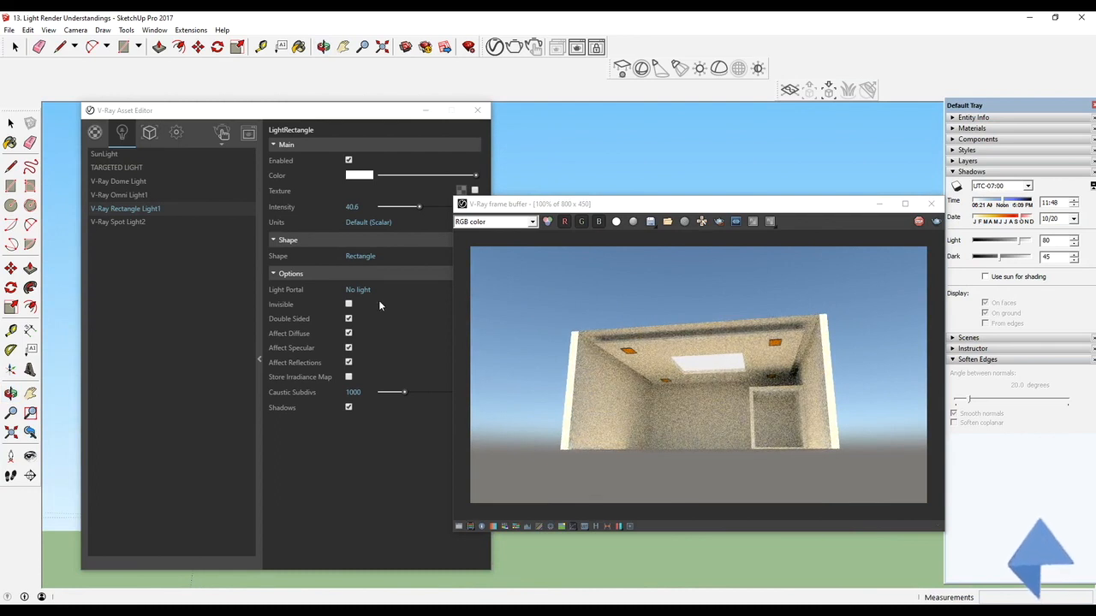
pyautogui.click(349, 319)
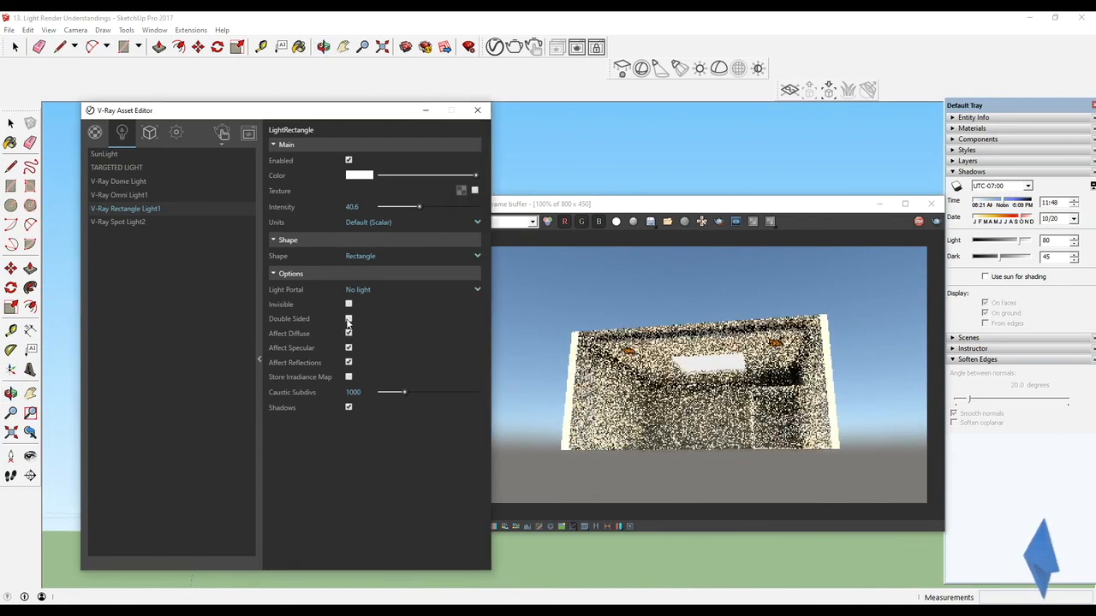
# Toggle Affect Diffuse on the rectangle light and compare the ceiling panel's edges close up in the render, leaving the option off.
pyautogui.click(350, 335)
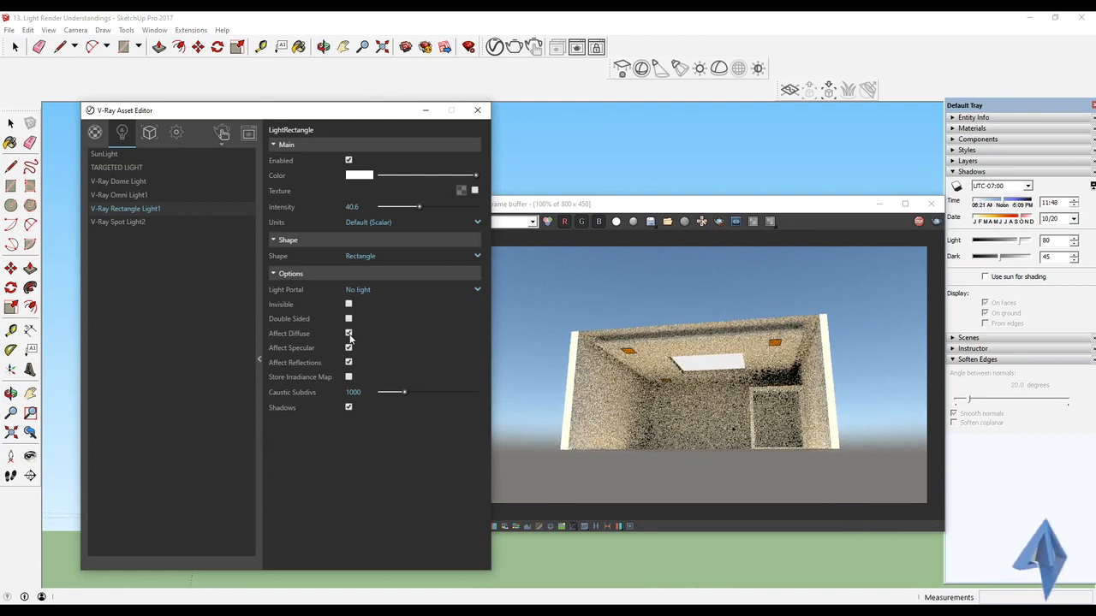
pyautogui.click(349, 335)
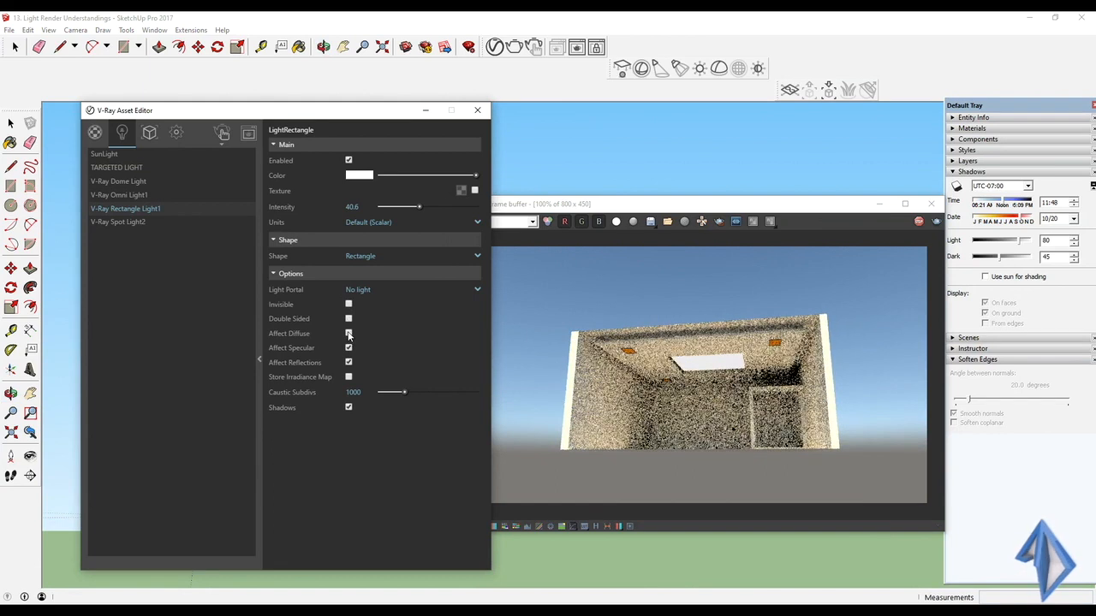
pyautogui.click(348, 333)
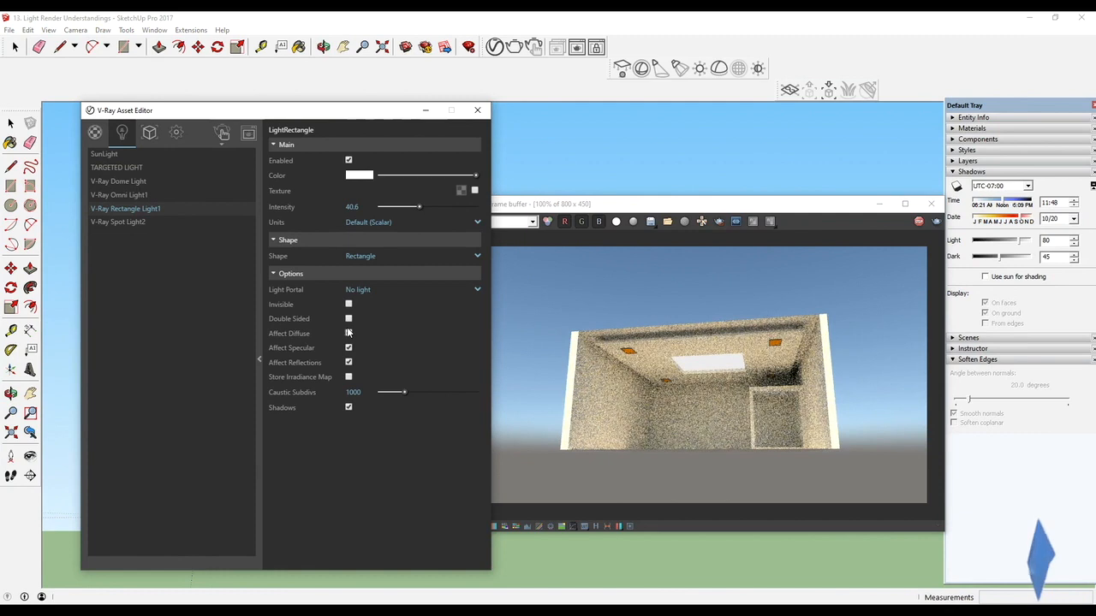
pyautogui.click(348, 334)
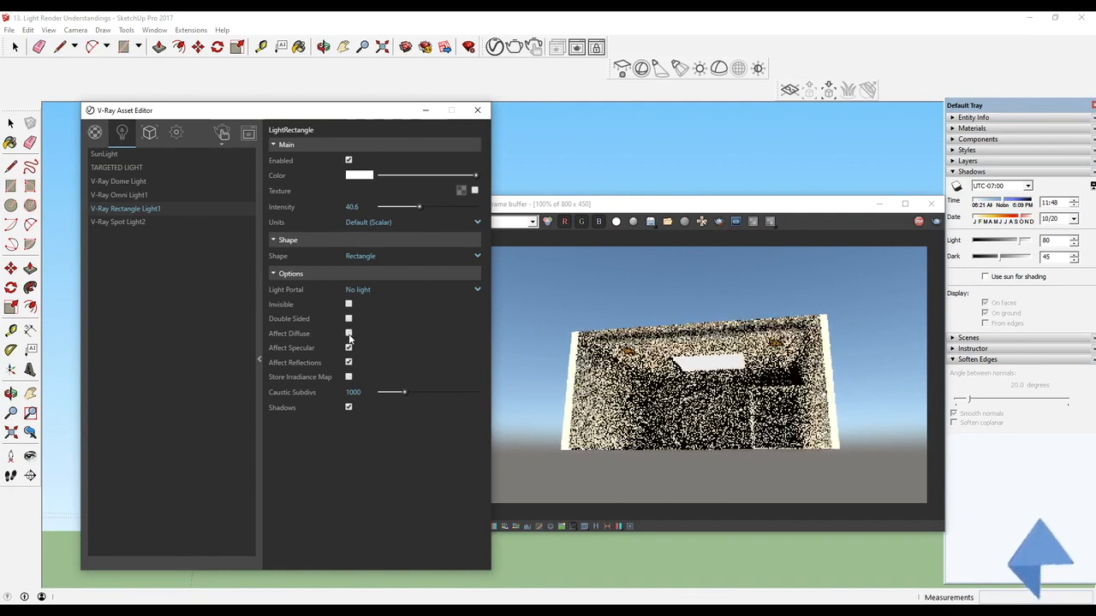
pyautogui.scroll(2, 685, 355)
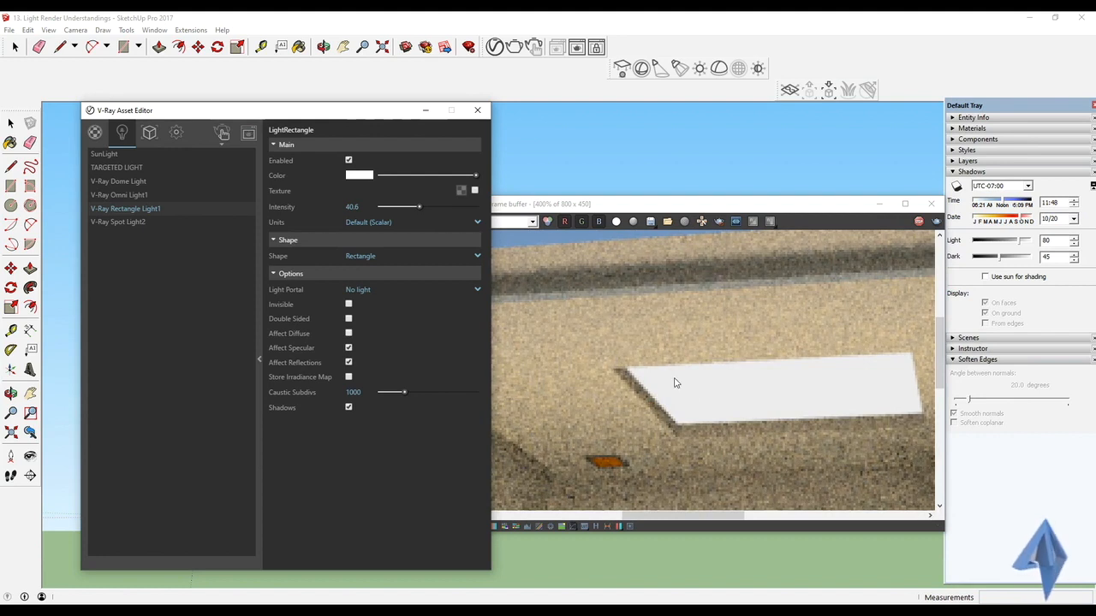
pyautogui.click(349, 333)
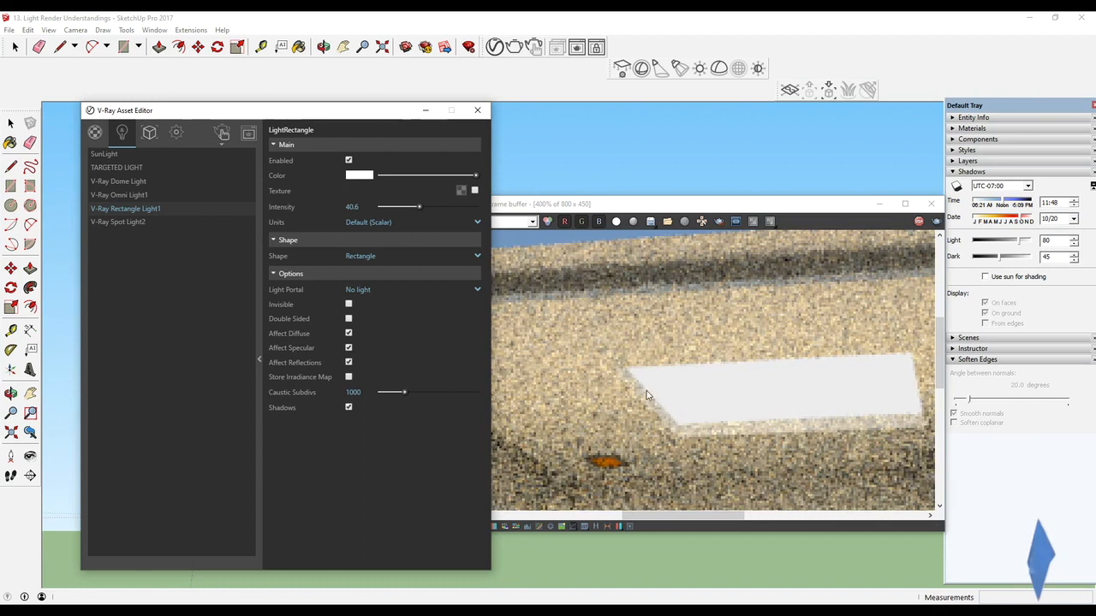
pyautogui.click(348, 334)
pyautogui.scroll(-1, 646, 396)
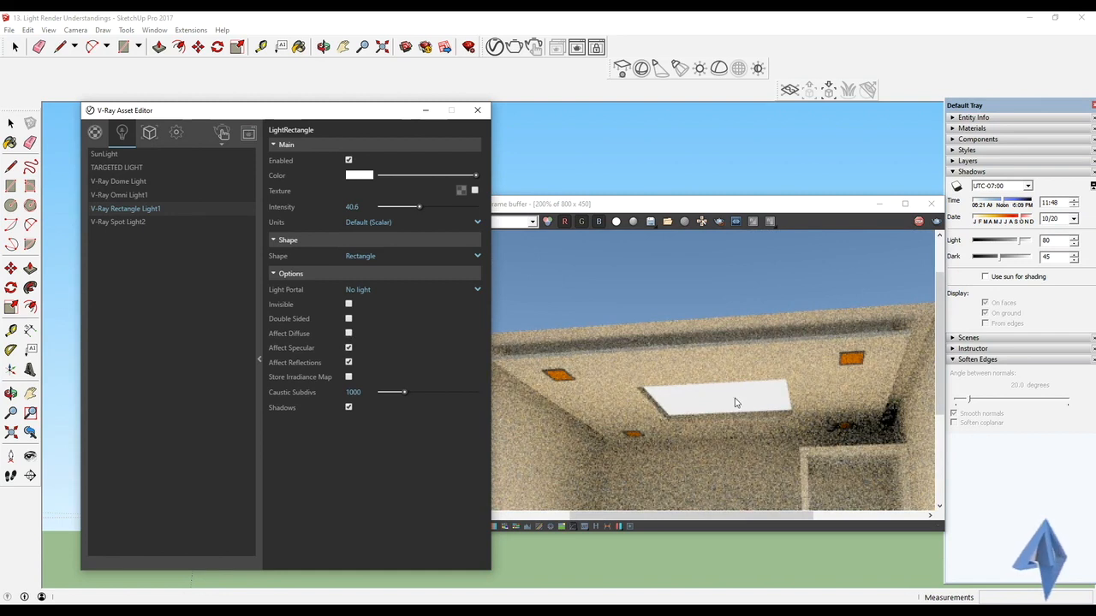
# Raise the rectangle light's intensity to 88.4 and test Affect Diffuse and Affect Reflections, leaving both enabled.
pyautogui.moveTo(423, 206); pyautogui.dragTo(465, 207)
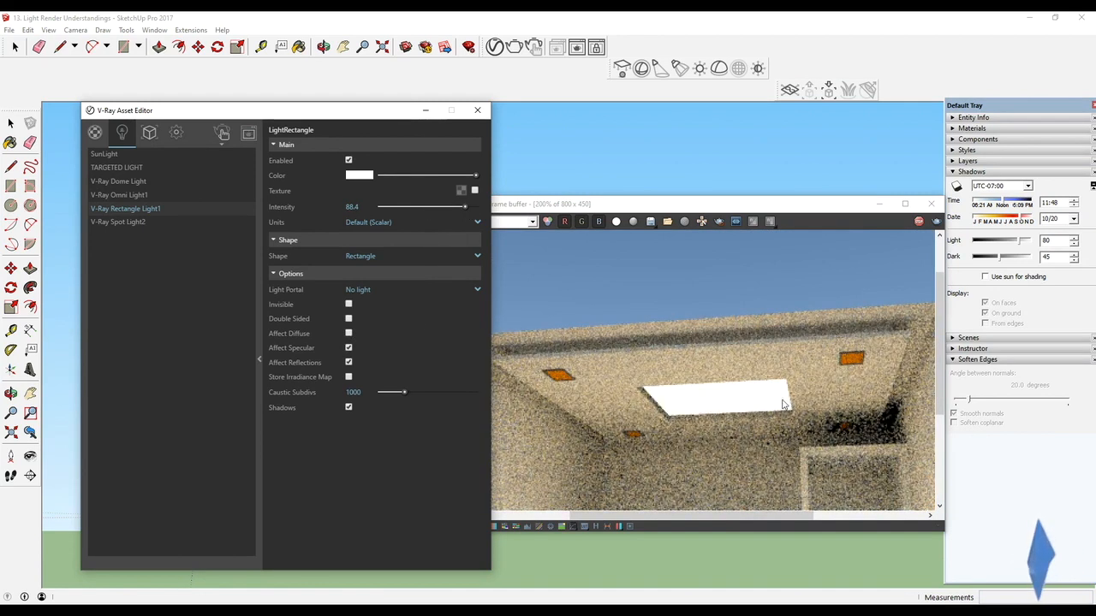
pyautogui.click(349, 334)
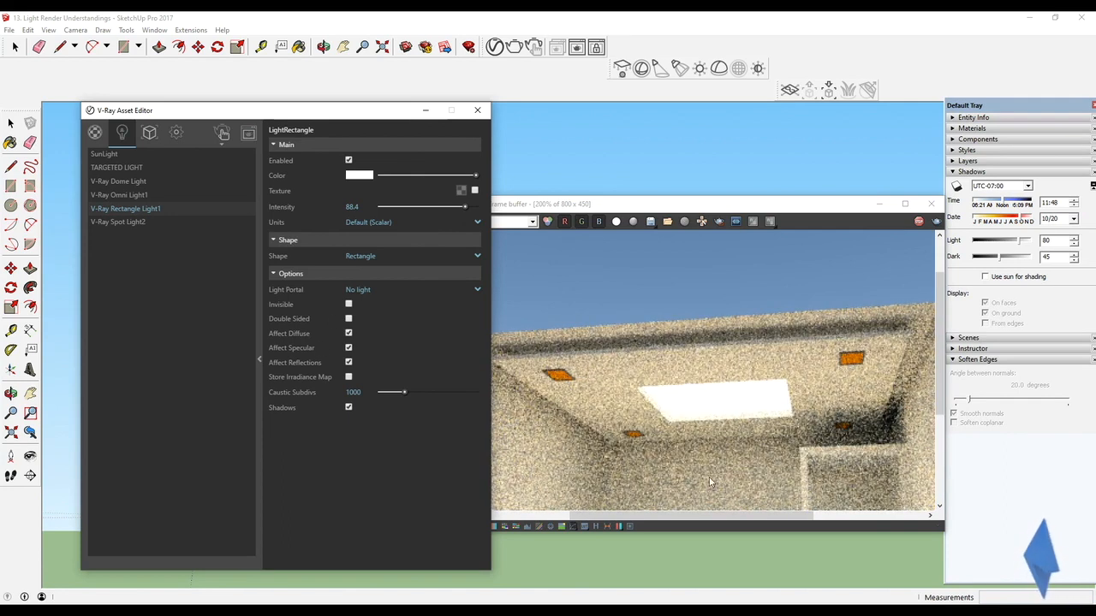
pyautogui.click(350, 336)
pyautogui.click(350, 336)
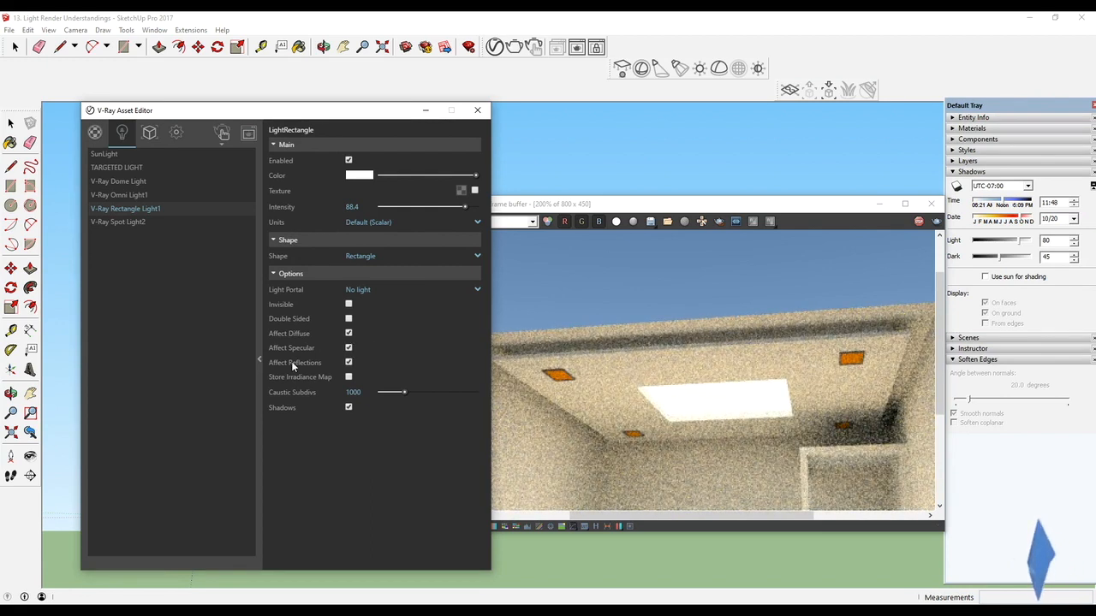
pyautogui.click(349, 365)
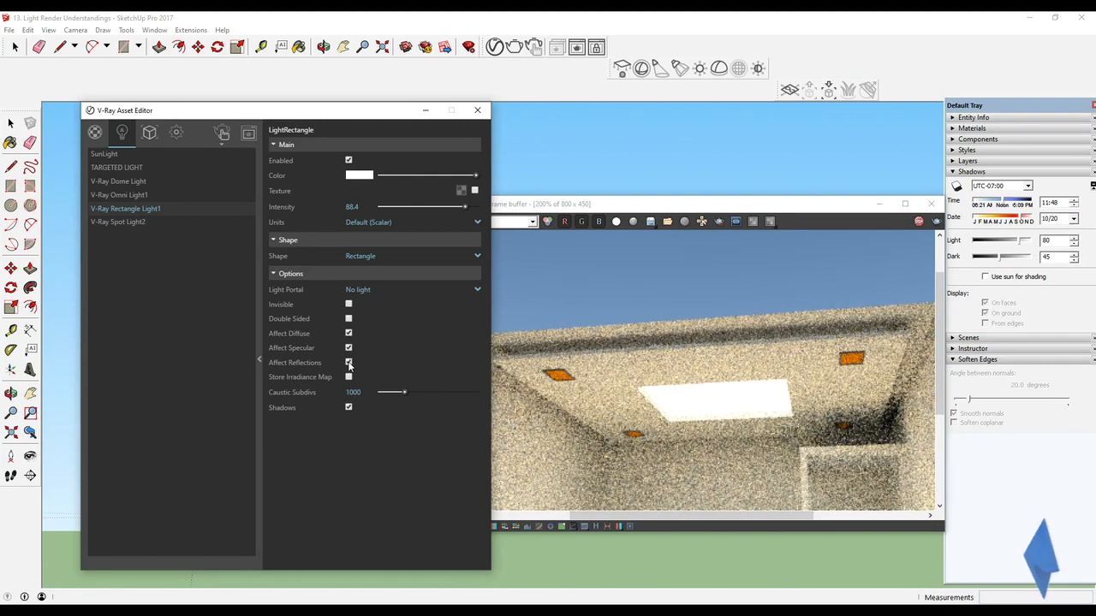
pyautogui.click(348, 363)
# Collapse the rectangle light's Shape and Options settings and disable V-Ray Rectangle Light1.
pyautogui.moveTo(734, 548)
pyautogui.mouseDown(button='middle')
pyautogui.moveTo(747, 597)
pyautogui.moveTo(744, 553)
pyautogui.moveTo(721, 510)
pyautogui.moveTo(702, 502)
pyautogui.moveTo(663, 524)
pyautogui.mouseUp(button='middle')
pyautogui.scroll(-5, 664, 525)
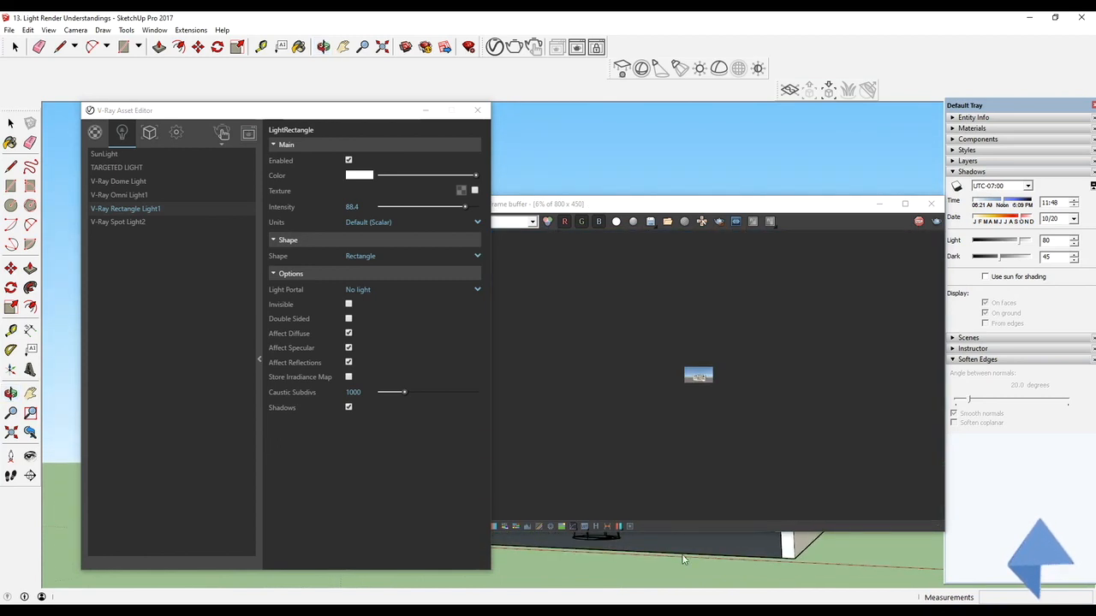
pyautogui.scroll(-2, 687, 553)
pyautogui.scroll(5, 704, 385)
pyautogui.moveTo(717, 557)
pyautogui.mouseDown(button='middle')
pyautogui.moveTo(811, 563)
pyautogui.moveTo(677, 559)
pyautogui.moveTo(691, 553)
pyautogui.moveTo(674, 557)
pyautogui.moveTo(672, 572)
pyautogui.mouseUp(button='middle')
pyautogui.scroll(4, 688, 548)
pyautogui.scroll(1, 687, 551)
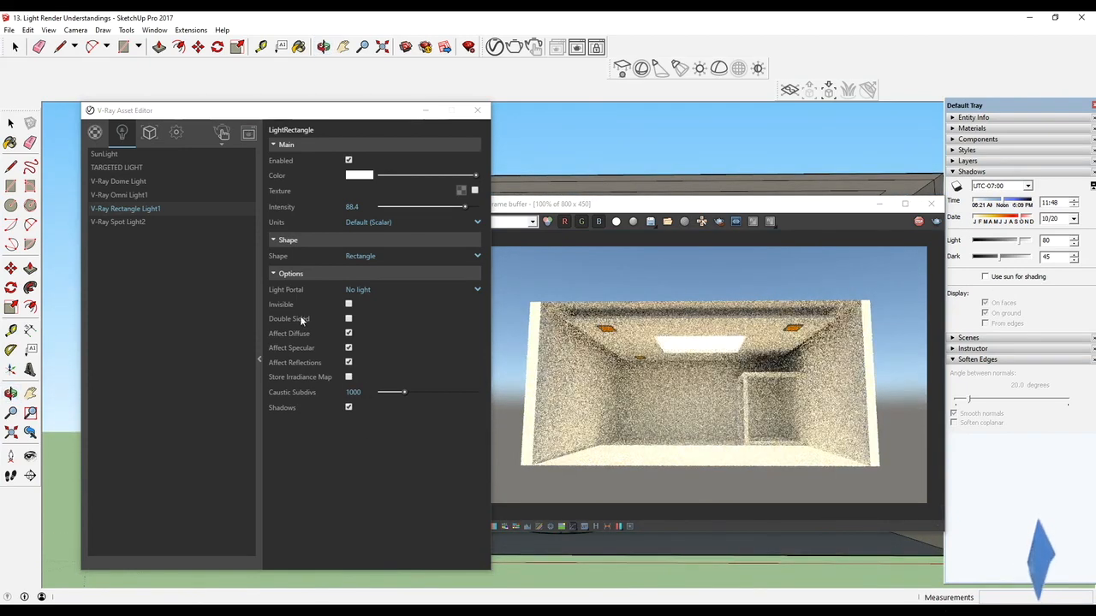
pyautogui.click(275, 274)
pyautogui.click(271, 241)
pyautogui.click(171, 223)
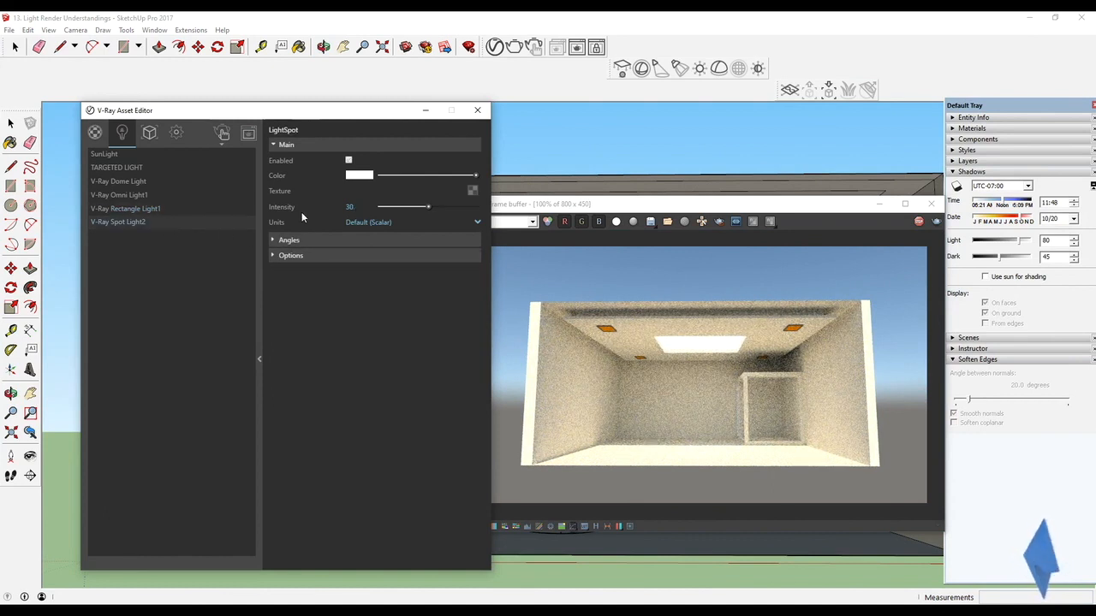
pyautogui.click(157, 210)
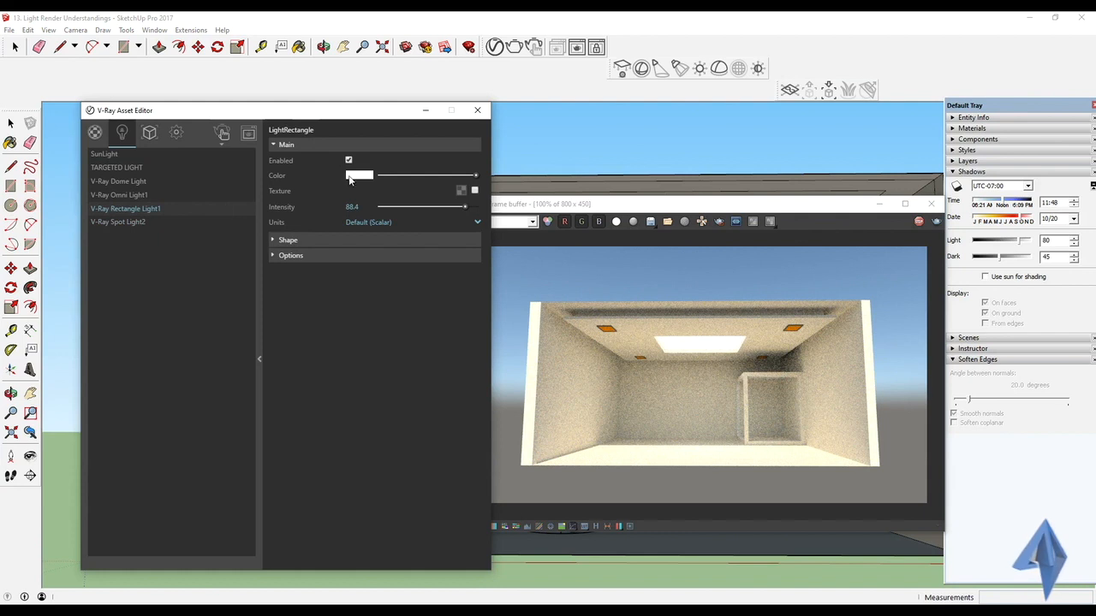
# Enable V-Ray Spot Light2 and examine its light on the room's floor in the render preview.
pyautogui.click(202, 221)
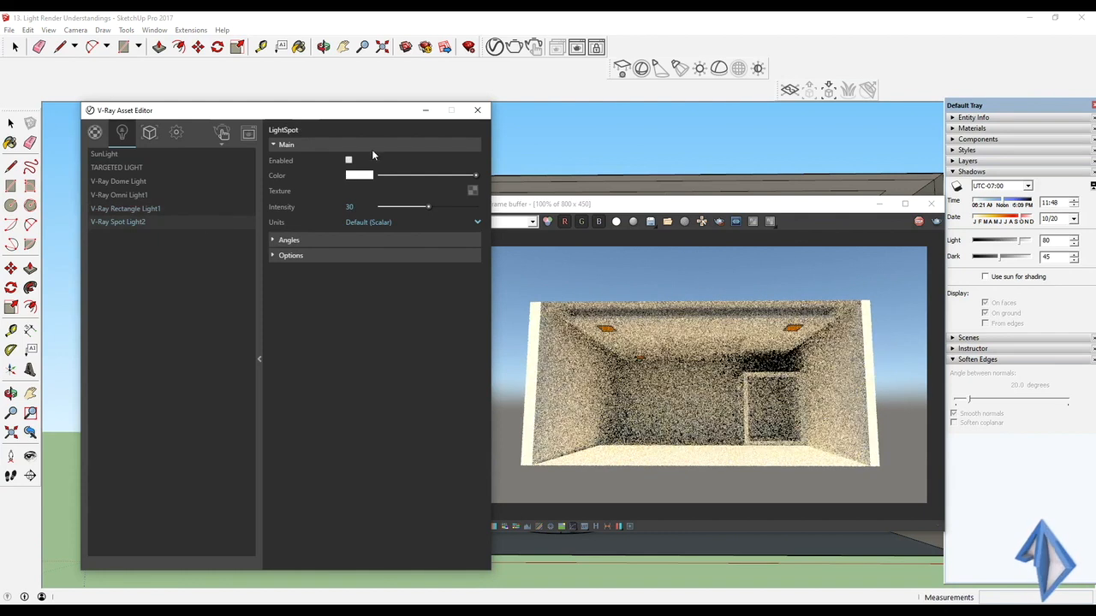
pyautogui.click(348, 160)
pyautogui.moveTo(675, 152); pyautogui.dragTo(676, 227, button='middle')
pyautogui.scroll(-3, 679, 183)
pyautogui.scroll(2, 637, 287)
pyautogui.scroll(-2, 638, 495)
pyautogui.scroll(1, 757, 408)
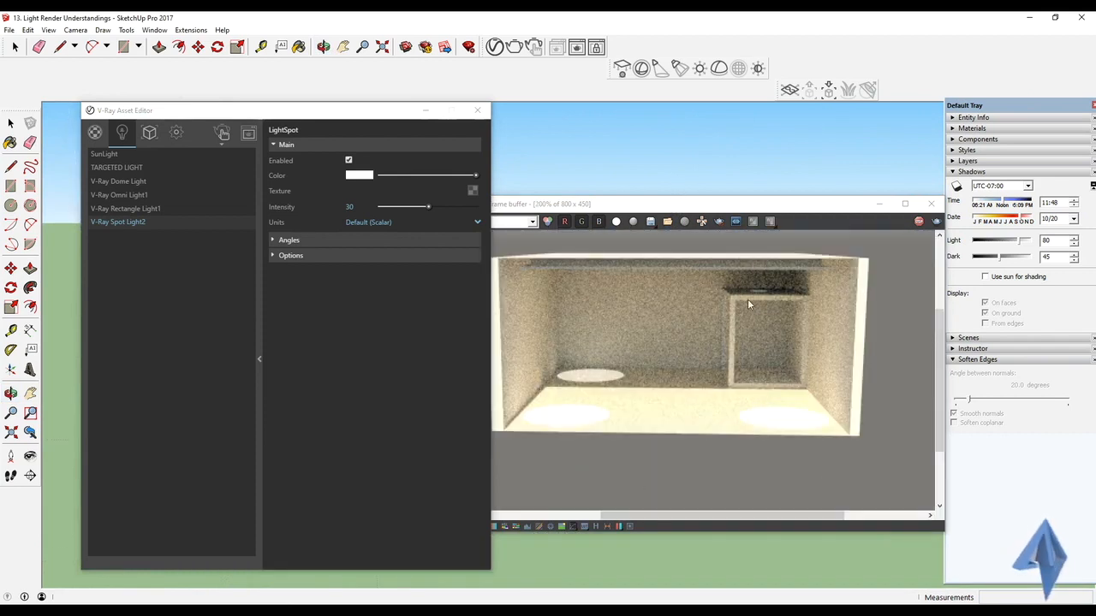
pyautogui.moveTo(715, 520); pyautogui.dragTo(713, 535, button='middle')
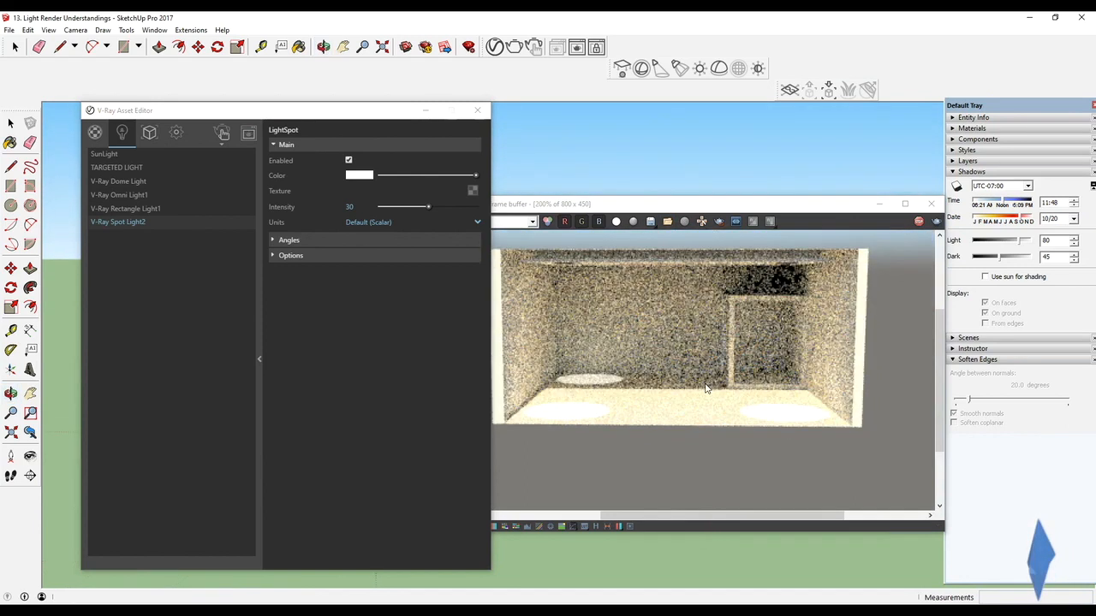
# Colour V-Ray Spot Light2 red and compare Lumious Power, Luminance, Radiant power and Radiance units in the render, returning to Default (Scalar).
pyautogui.click(365, 175)
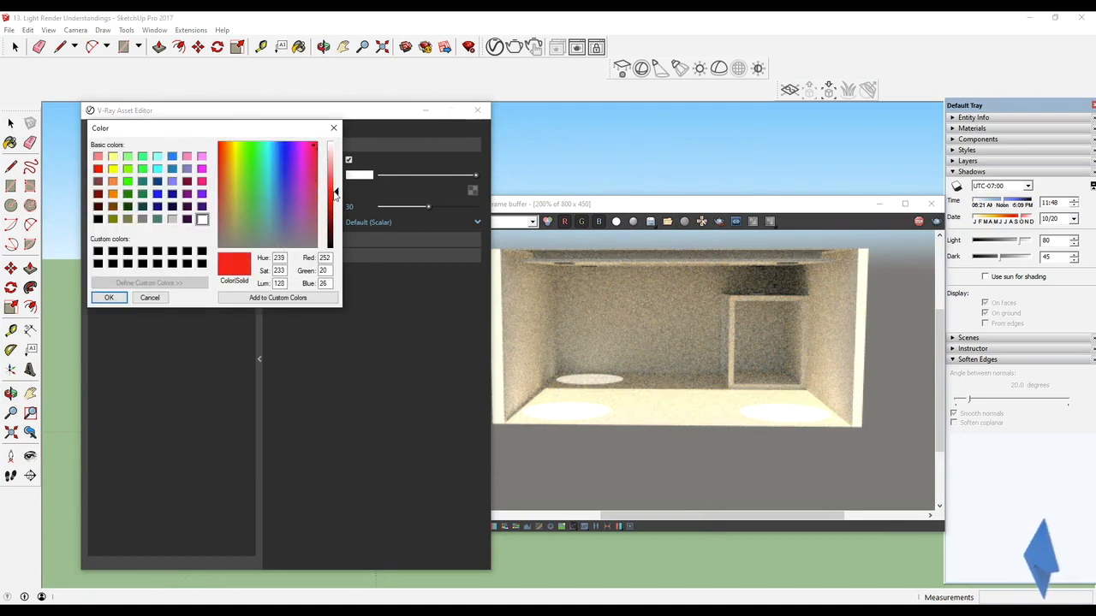
pyautogui.click(109, 297)
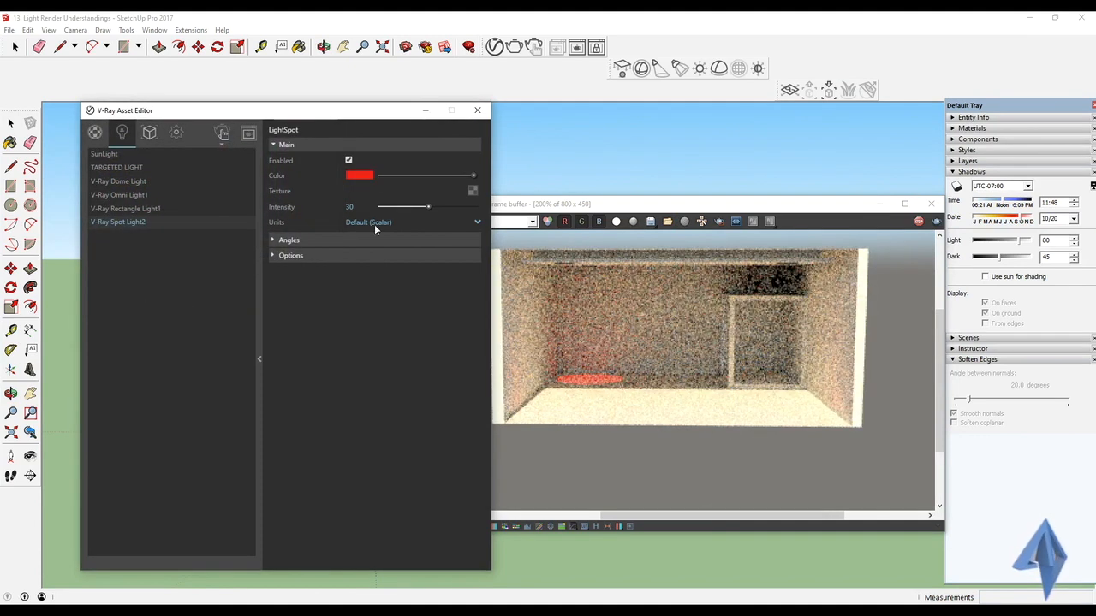
pyautogui.click(445, 222)
pyautogui.click(405, 254)
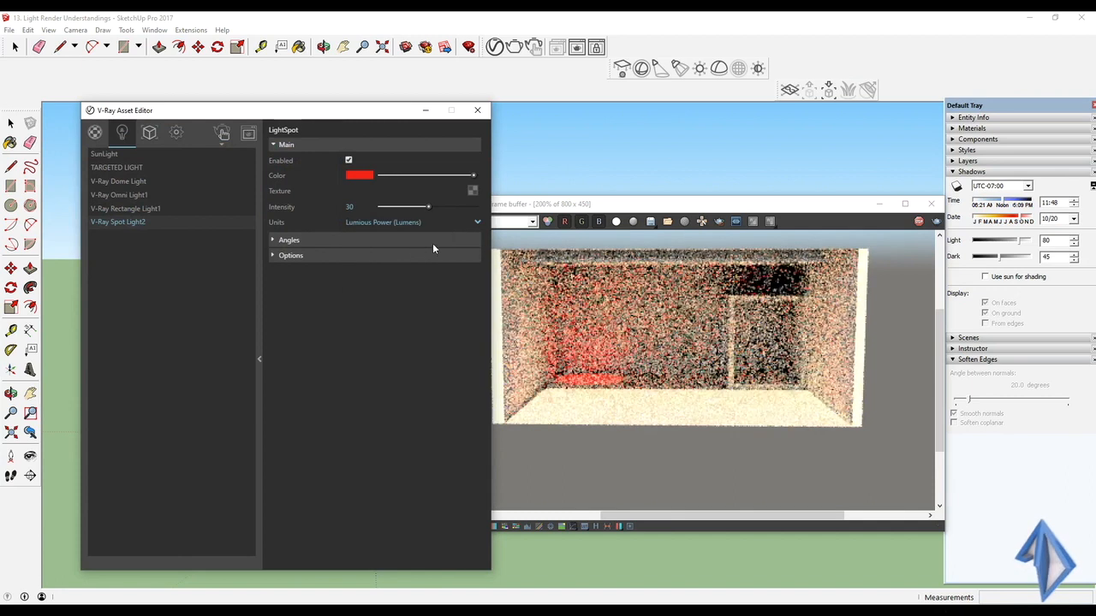
pyautogui.click(440, 222)
pyautogui.click(415, 260)
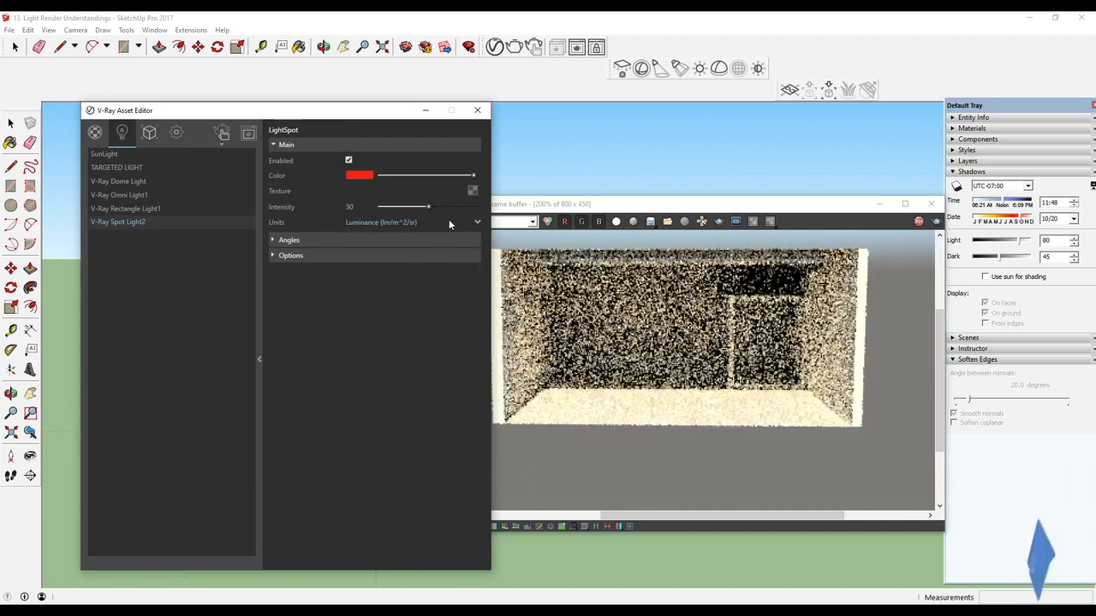
pyautogui.click(449, 222)
pyautogui.click(406, 283)
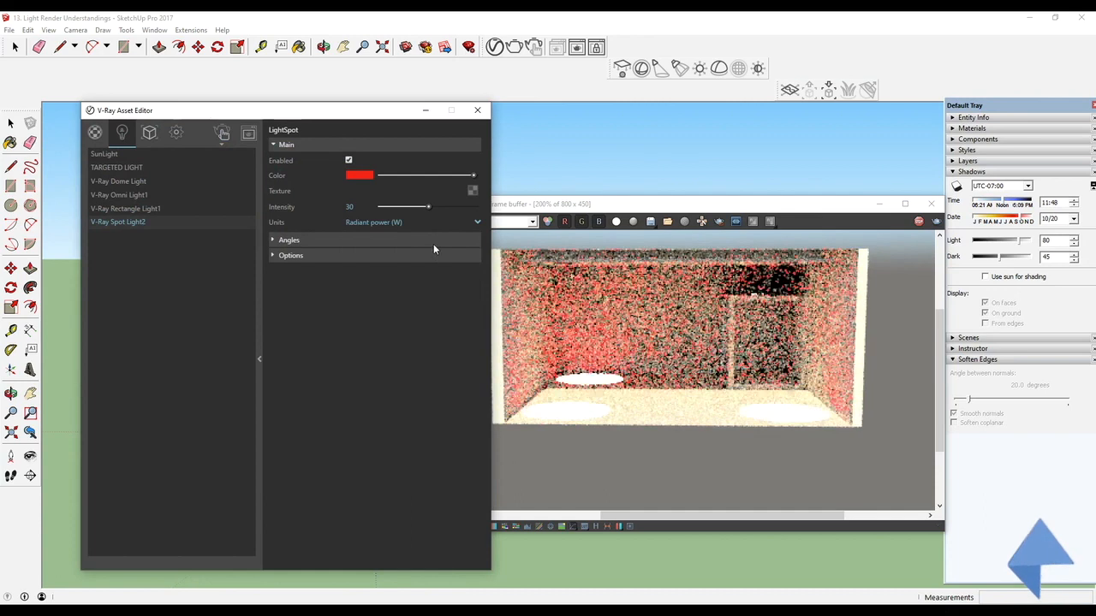
pyautogui.click(440, 222)
pyautogui.click(392, 297)
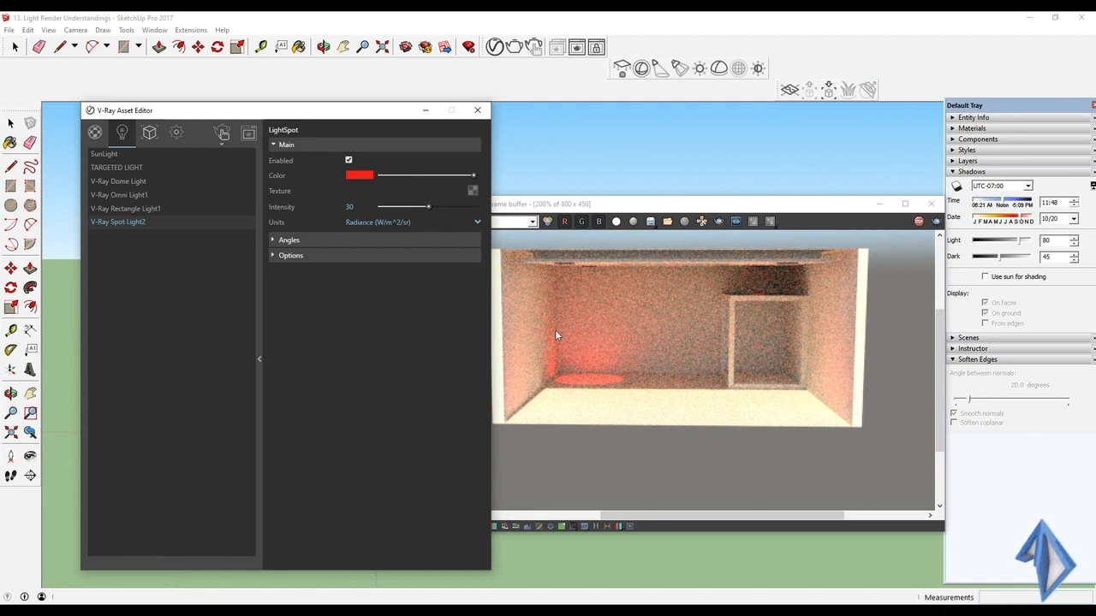
pyautogui.click(463, 220)
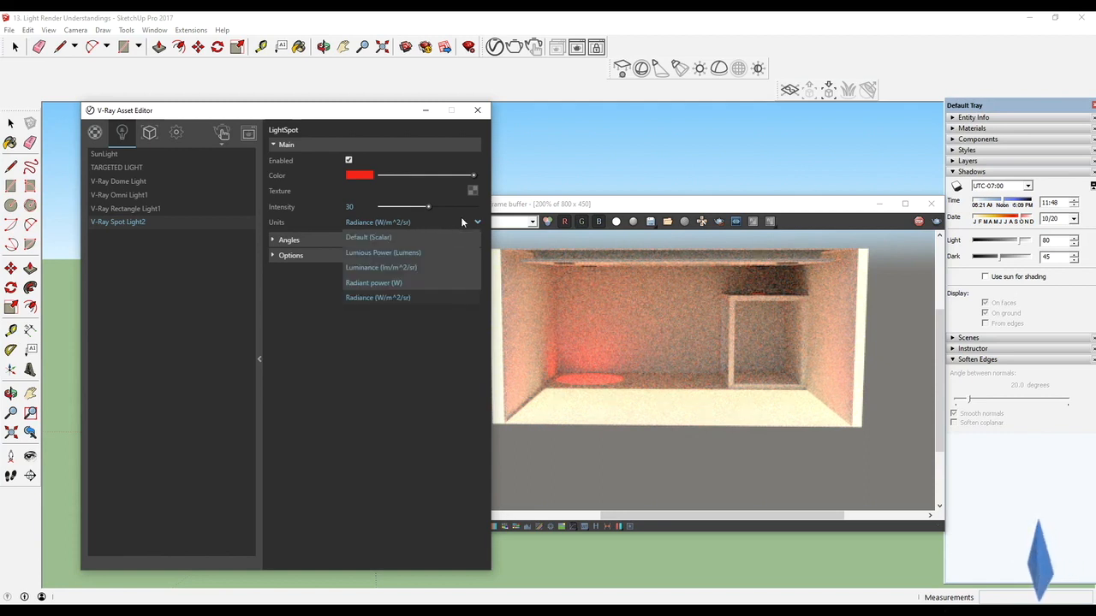
pyautogui.click(422, 238)
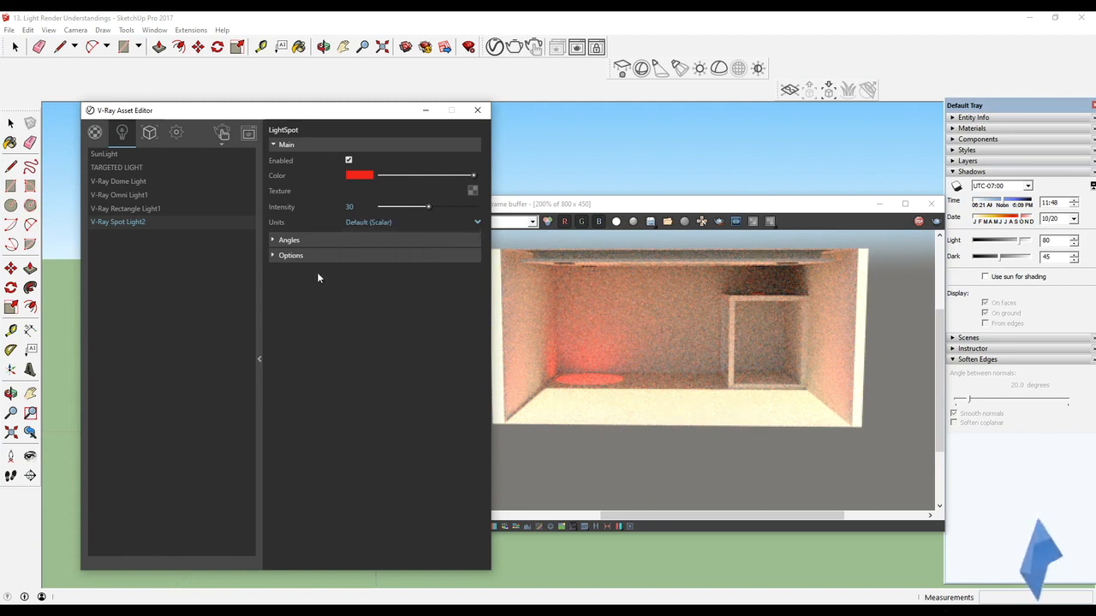
# Raise the spot light's intensity to 49 and test a cone angle of 2.66 and 1.16 with a penumbra angle of 0.45.
pyautogui.click(275, 240)
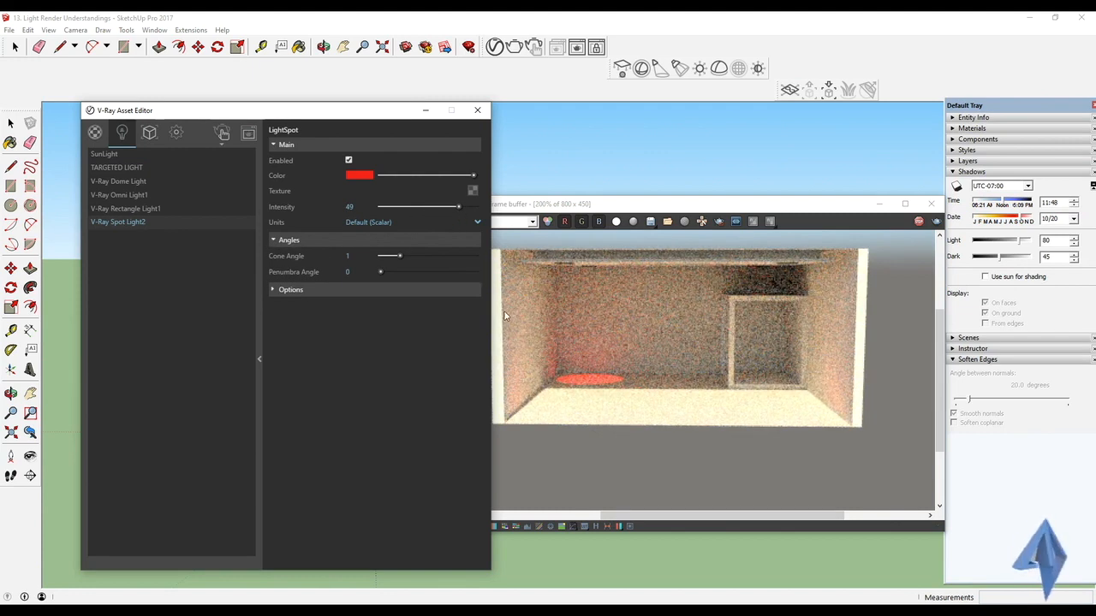
pyautogui.moveTo(411, 259); pyautogui.dragTo(432, 258)
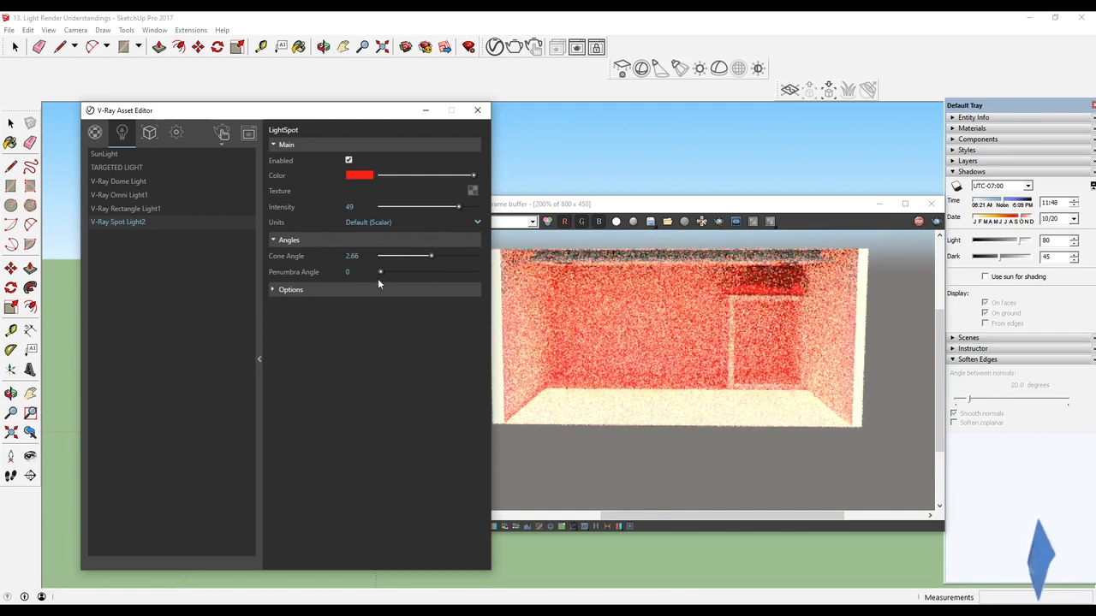
pyautogui.moveTo(382, 271); pyautogui.dragTo(415, 269)
# Expand the spot light's Options and toggle Affect Diffuse off and on to compare the render.
pyautogui.click(274, 290)
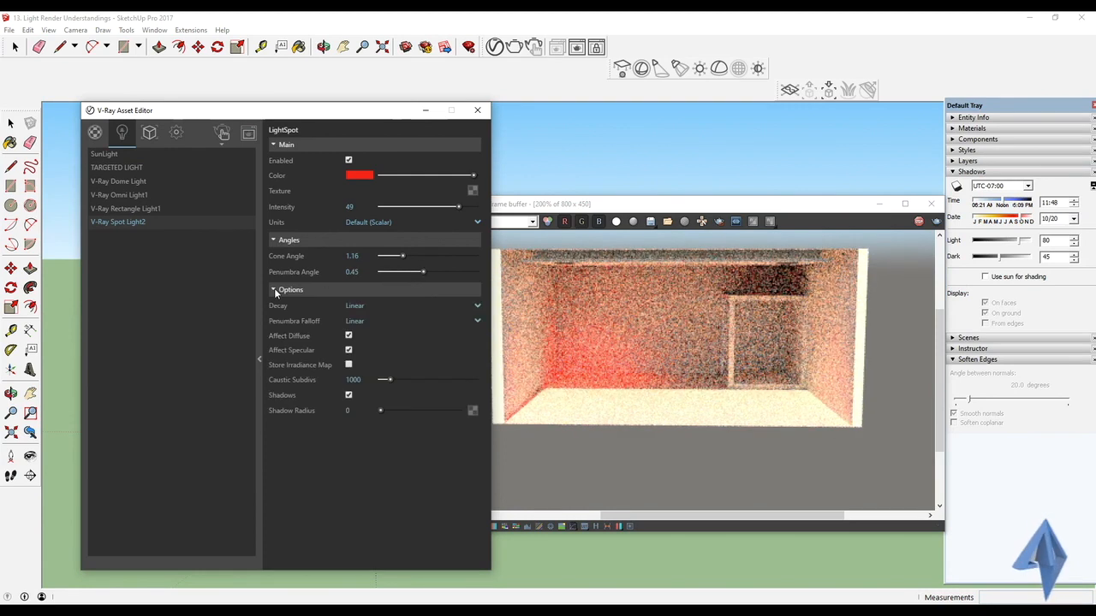
pyautogui.click(349, 336)
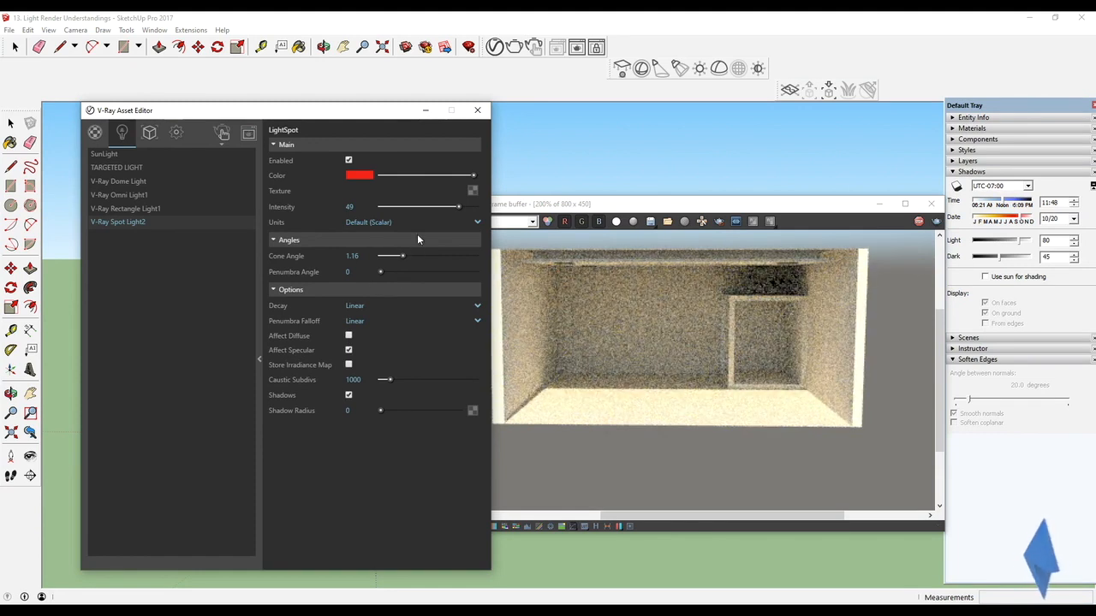
pyautogui.click(349, 336)
# Compare the Inverse and Inverse Square decay of the spot light in the render, returning the decay to Linear.
pyautogui.click(412, 308)
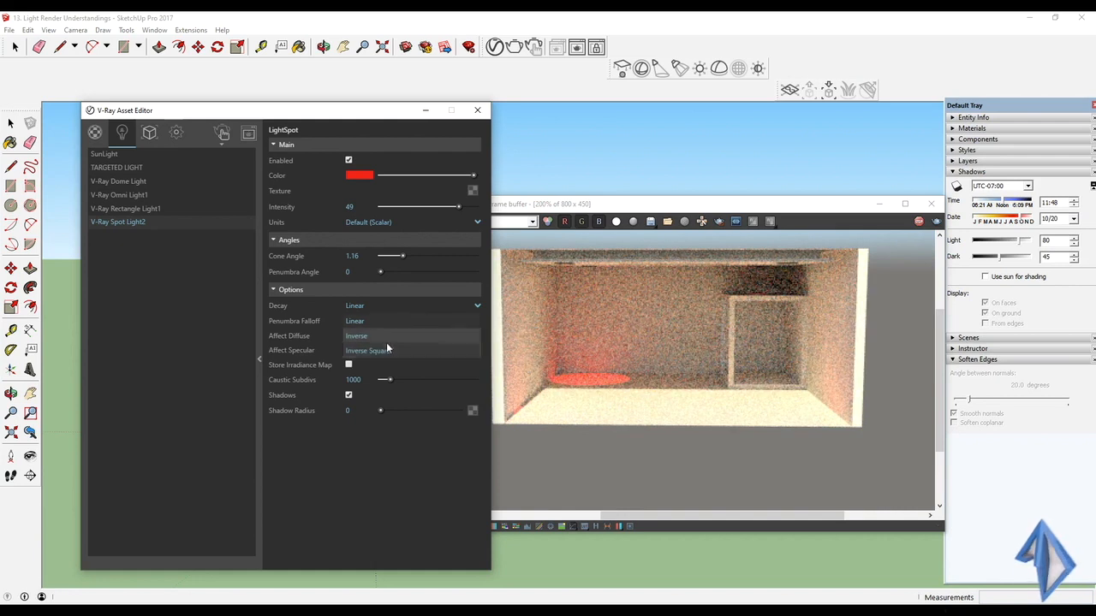
pyautogui.click(386, 335)
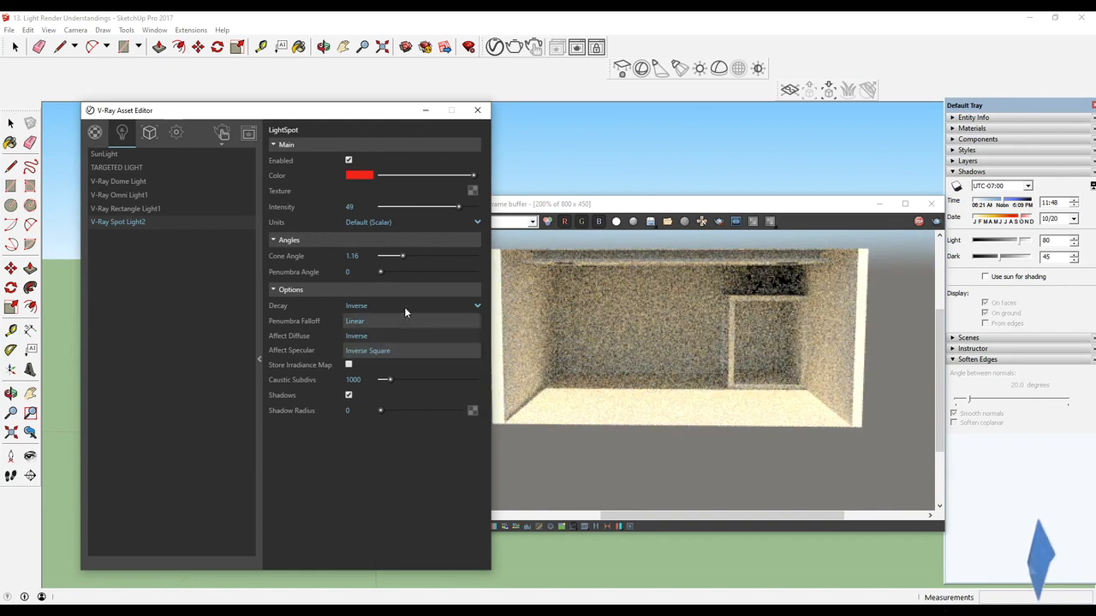
pyautogui.click(381, 349)
pyautogui.click(408, 304)
pyautogui.click(385, 322)
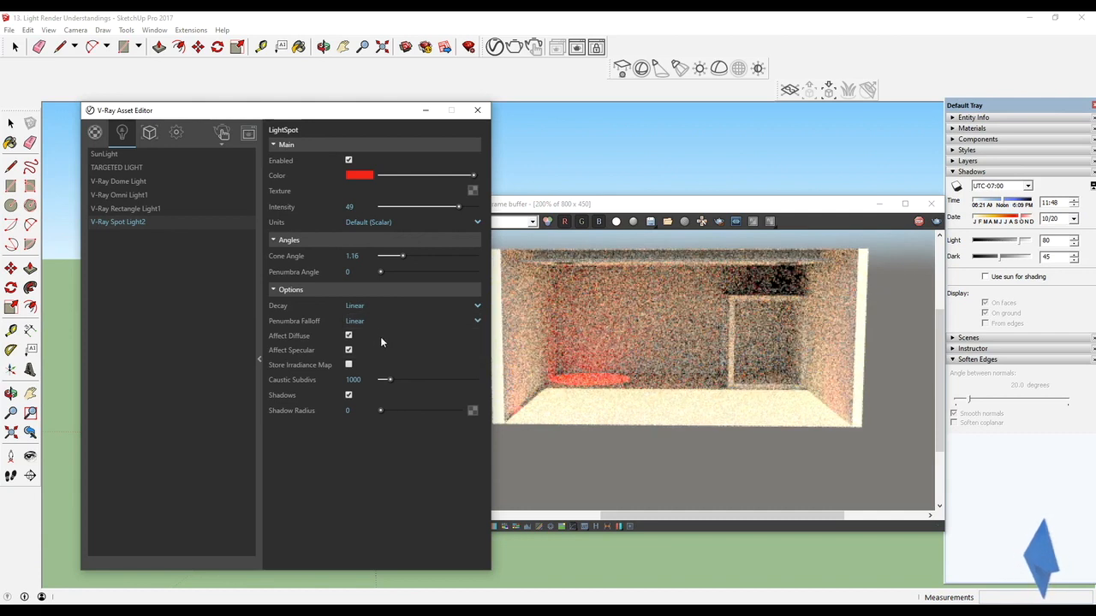
# Toggle the spot light's Shadows off and on to compare the light pools on the room's floor.
pyautogui.click(349, 396)
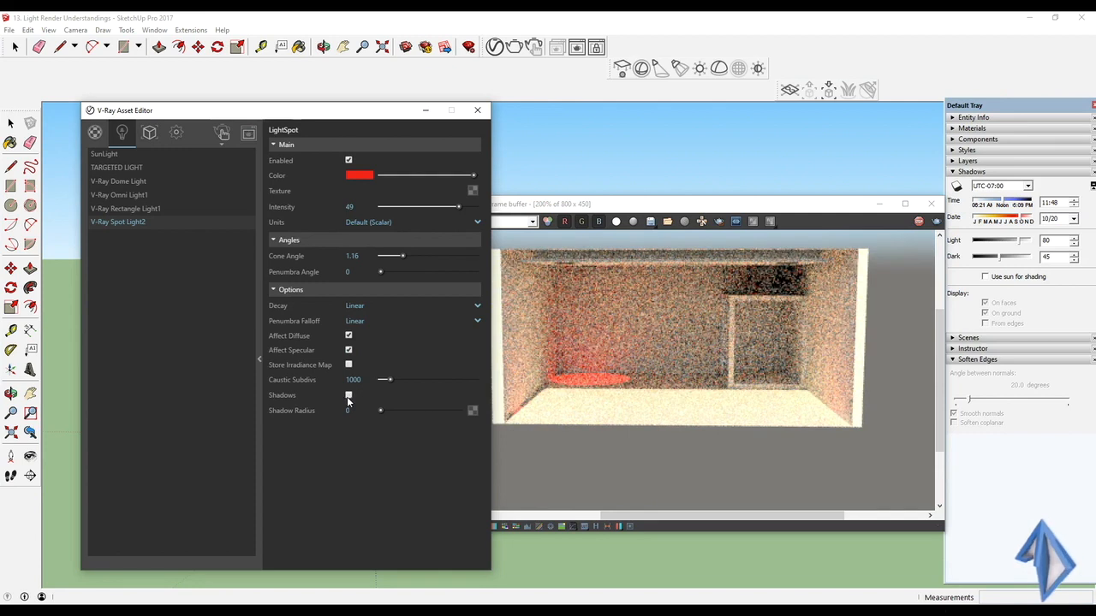
pyautogui.click(349, 396)
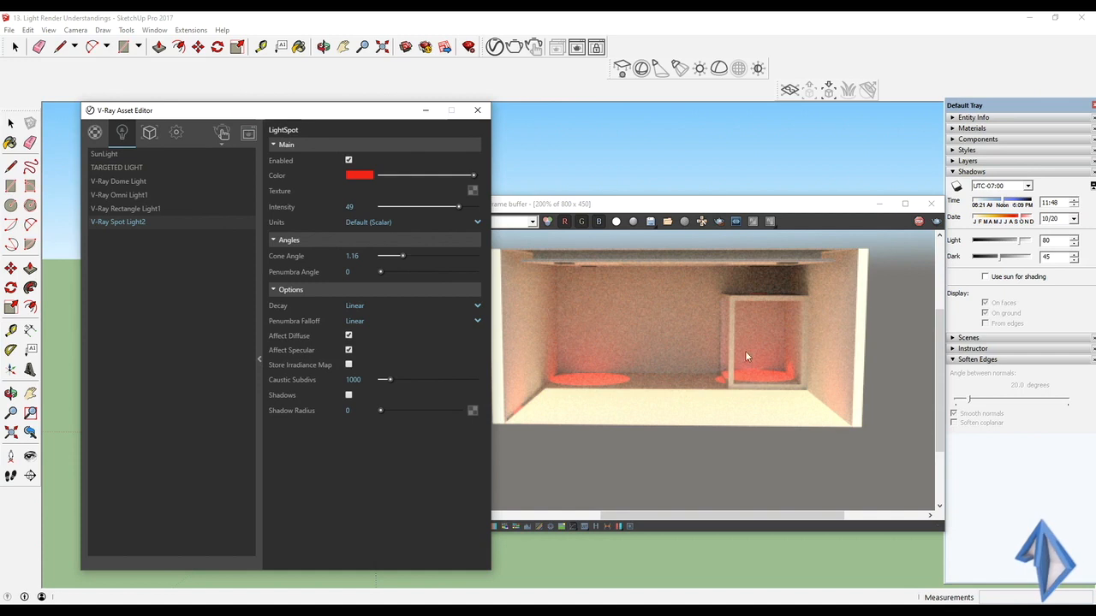
pyautogui.click(349, 396)
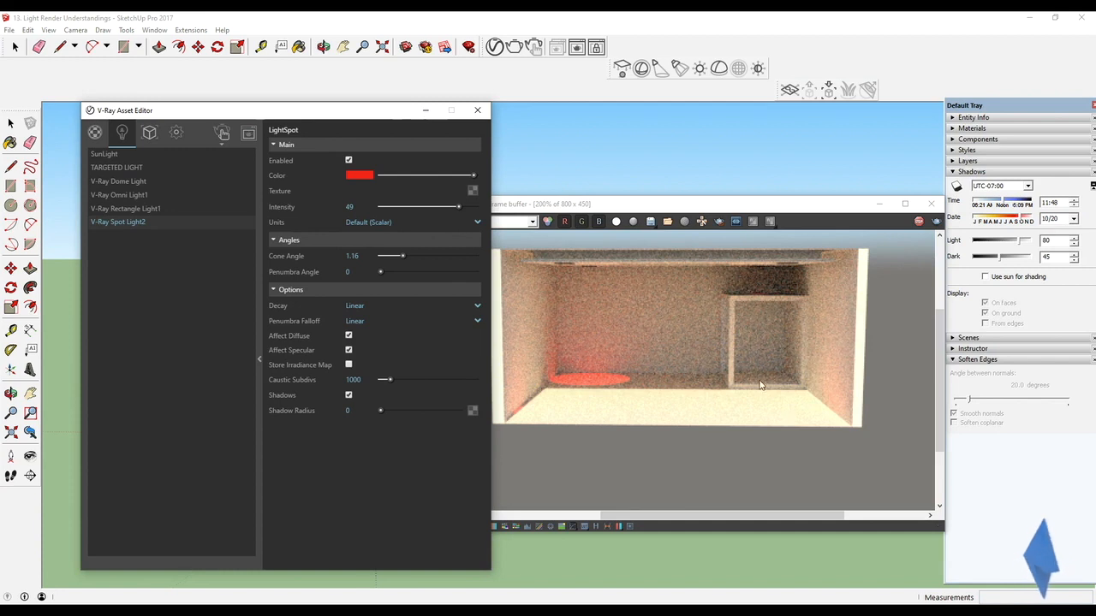
# Set the spot light's shadow radius to 8 and compare the render with Shadows off and on, leaving Shadows enabled.
pyautogui.click(398, 413)
pyautogui.click(348, 396)
pyautogui.moveTo(389, 410); pyautogui.dragTo(443, 410)
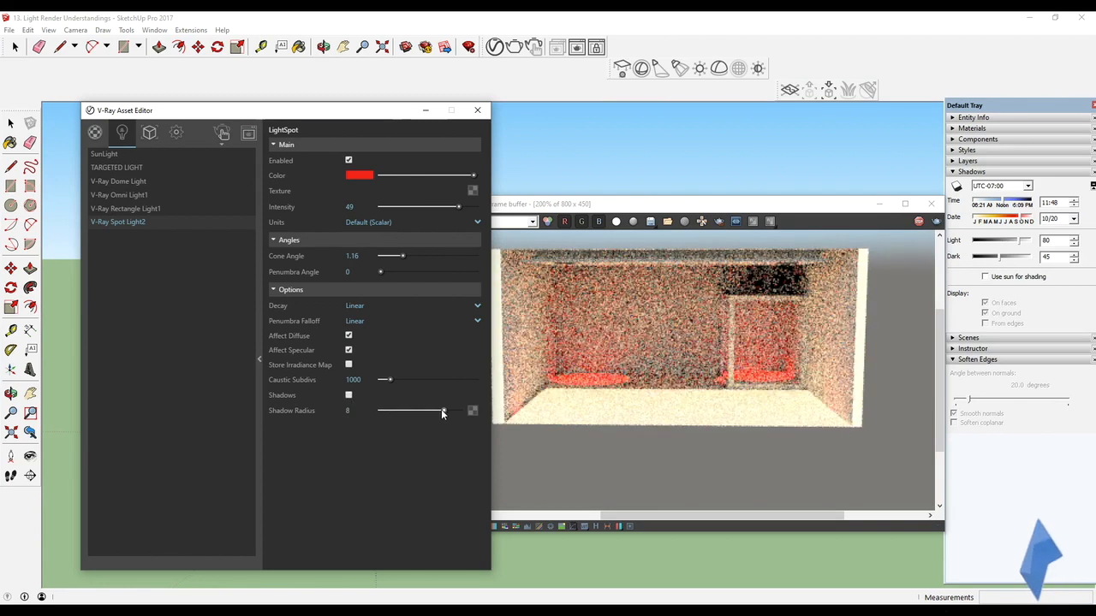
pyautogui.click(348, 395)
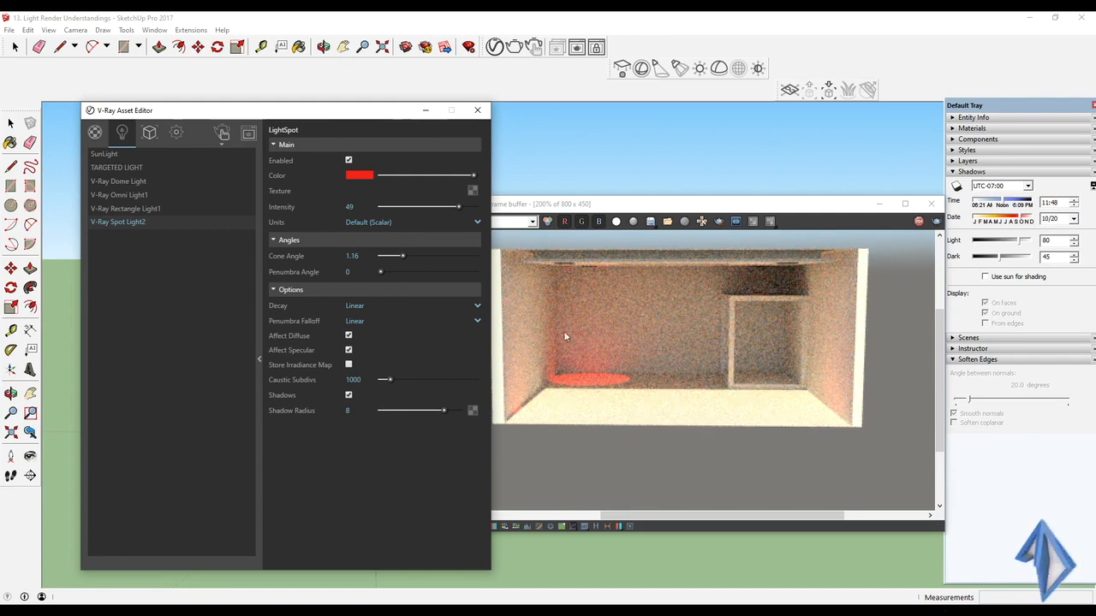
# Set the spot light's intensity to 29, its penumbra angle to 0.17 and its cone angle to 1.31.
pyautogui.moveTo(381, 272)
pyautogui.mouseDown()
pyautogui.moveTo(397, 257)
pyautogui.moveTo(398, 273)
pyautogui.mouseUp()
pyautogui.moveTo(447, 207); pyautogui.dragTo(427, 208)
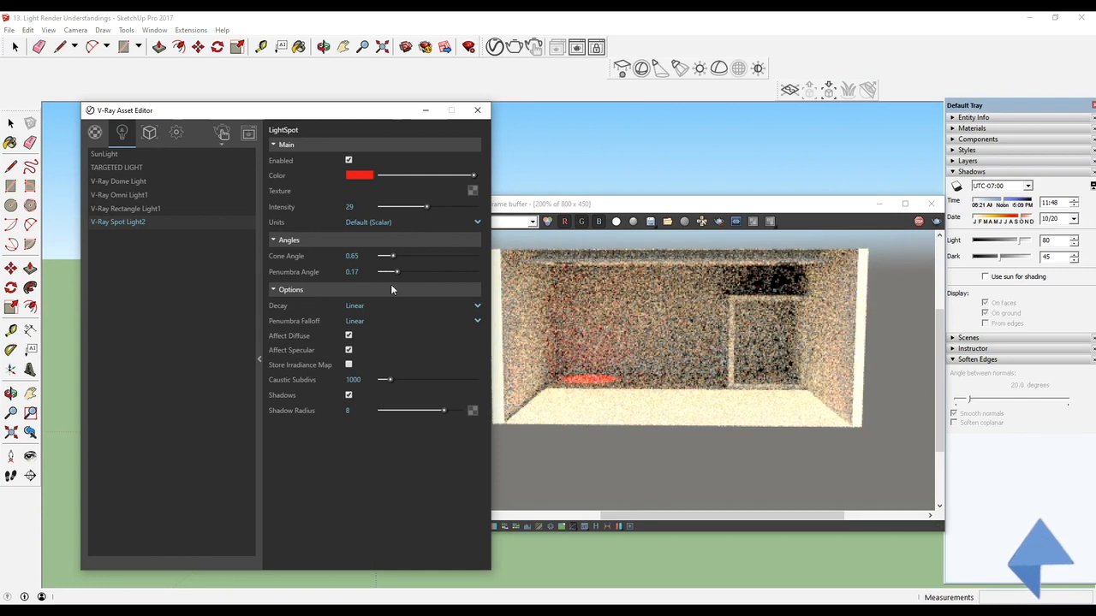
pyautogui.moveTo(402, 255); pyautogui.dragTo(406, 256)
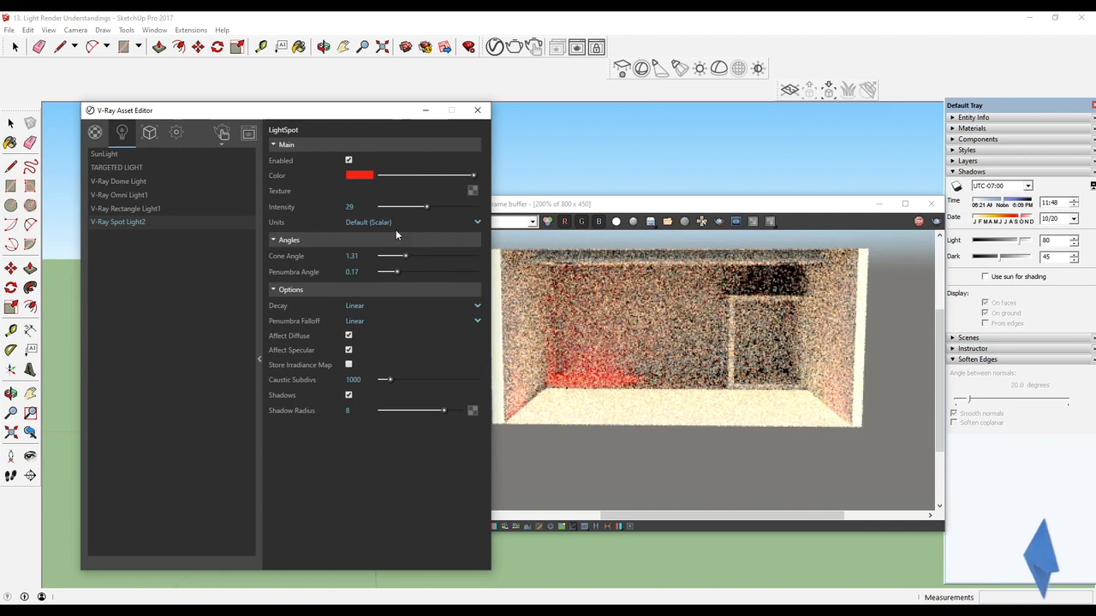
# Set the spot light's colour to white, its cone angle to 0.98 and its penumbra angle to 0.42.
pyautogui.click(354, 176)
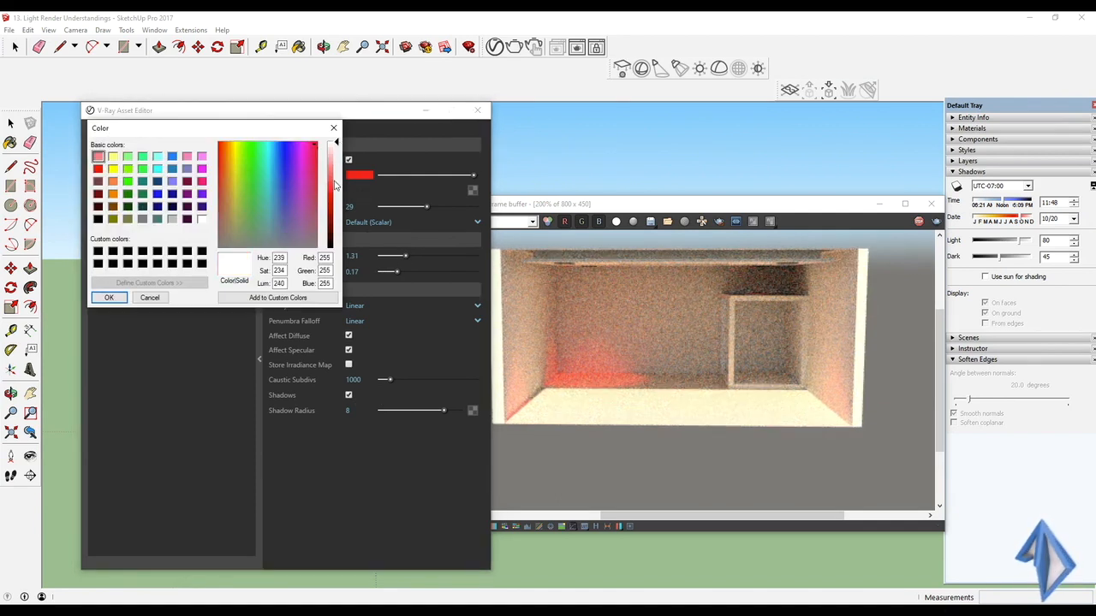
pyautogui.moveTo(296, 151); pyautogui.dragTo(279, 152)
pyautogui.click(109, 297)
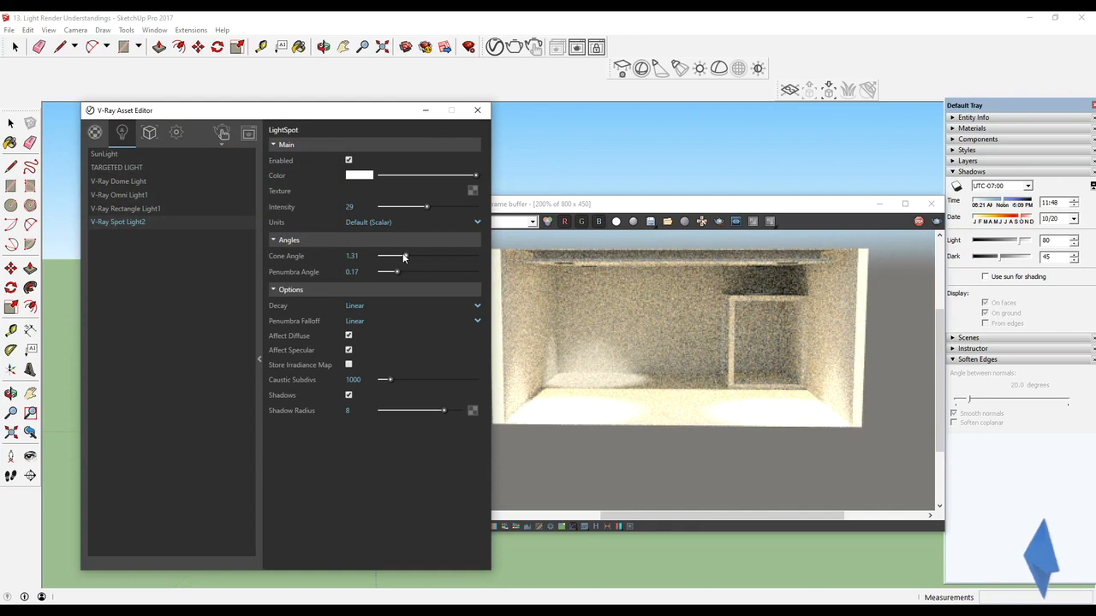
pyautogui.moveTo(390, 256); pyautogui.dragTo(399, 256)
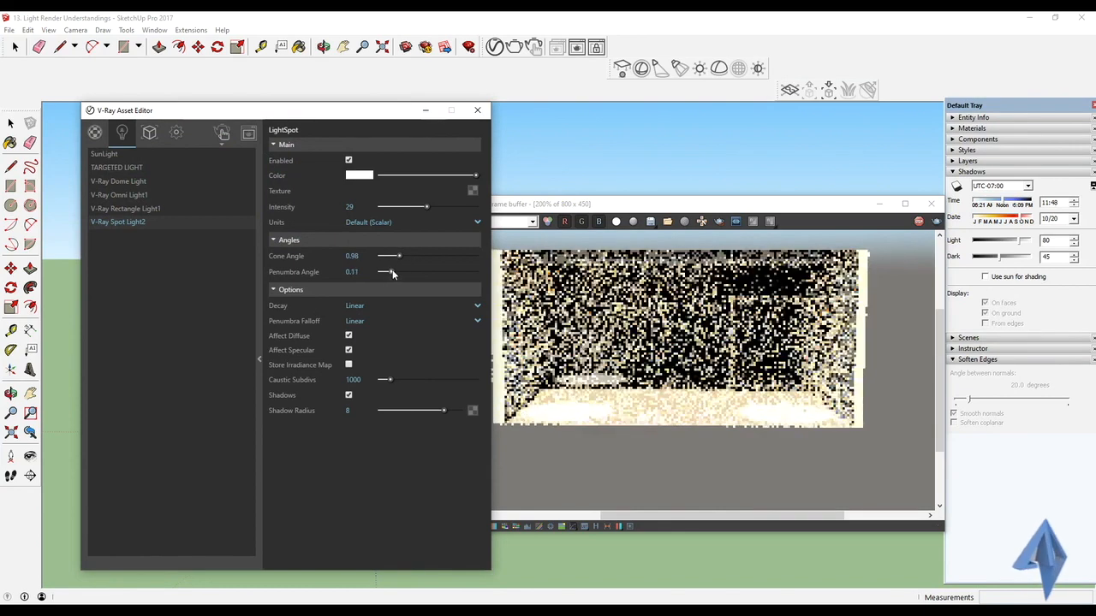
pyautogui.click(419, 272)
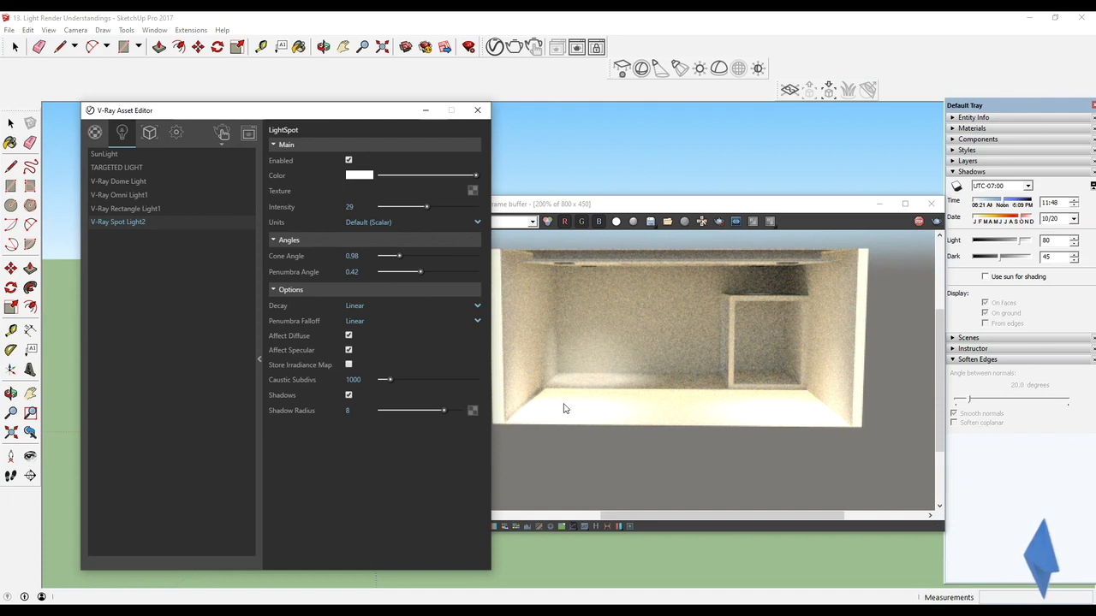
# Collapse the spot light's settings and examine the ceiling light fixtures close up in the render from a lower viewpoint.
pyautogui.click(257, 360)
pyautogui.moveTo(636, 412); pyautogui.dragTo(611, 399, button='middle')
pyautogui.moveTo(582, 555); pyautogui.dragTo(514, 525, button='middle')
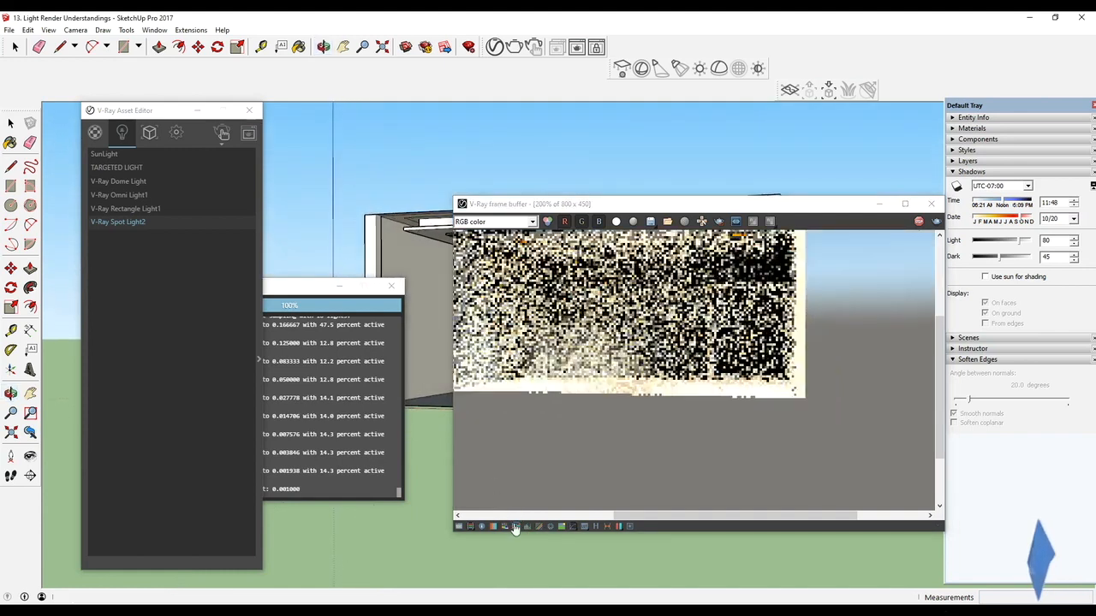
pyautogui.scroll(-2, 429, 299)
pyautogui.scroll(-3, 587, 315)
pyautogui.scroll(4, 692, 369)
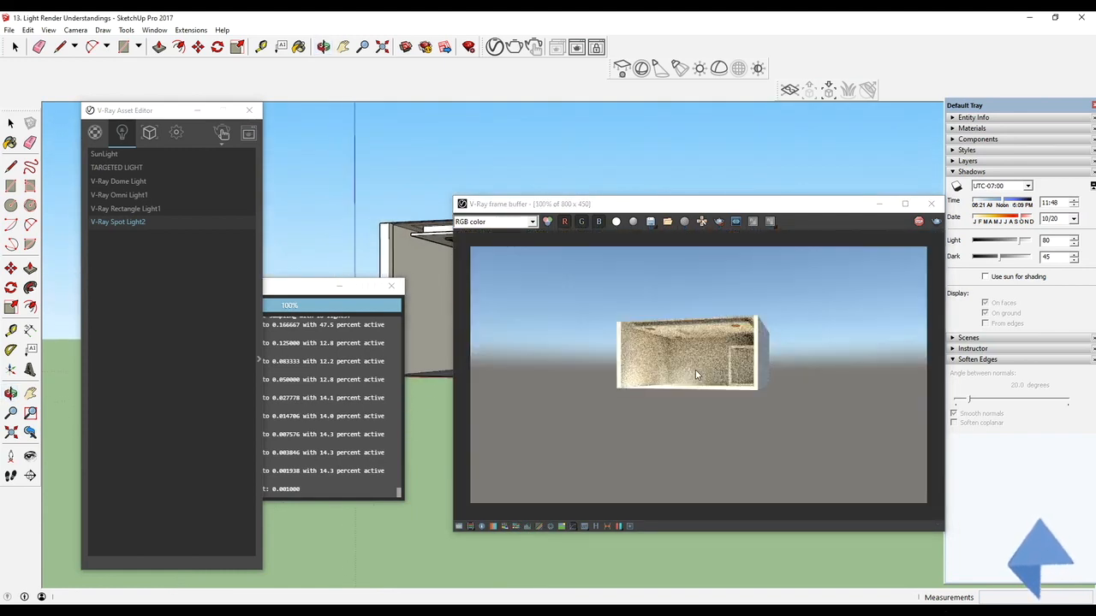
pyautogui.scroll(-3, 674, 346)
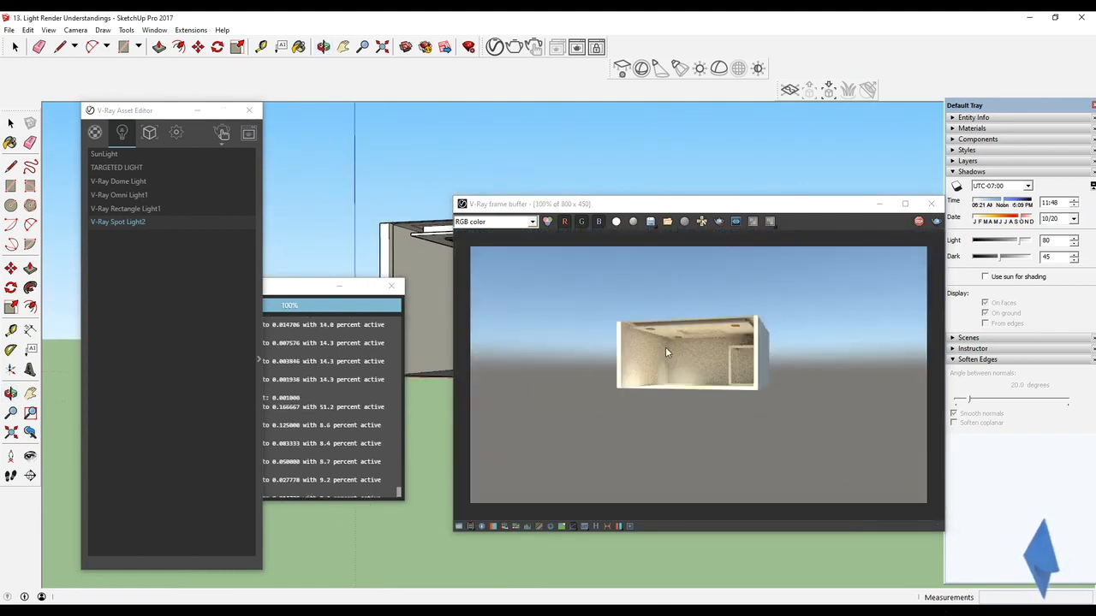
pyautogui.scroll(2, 665, 346)
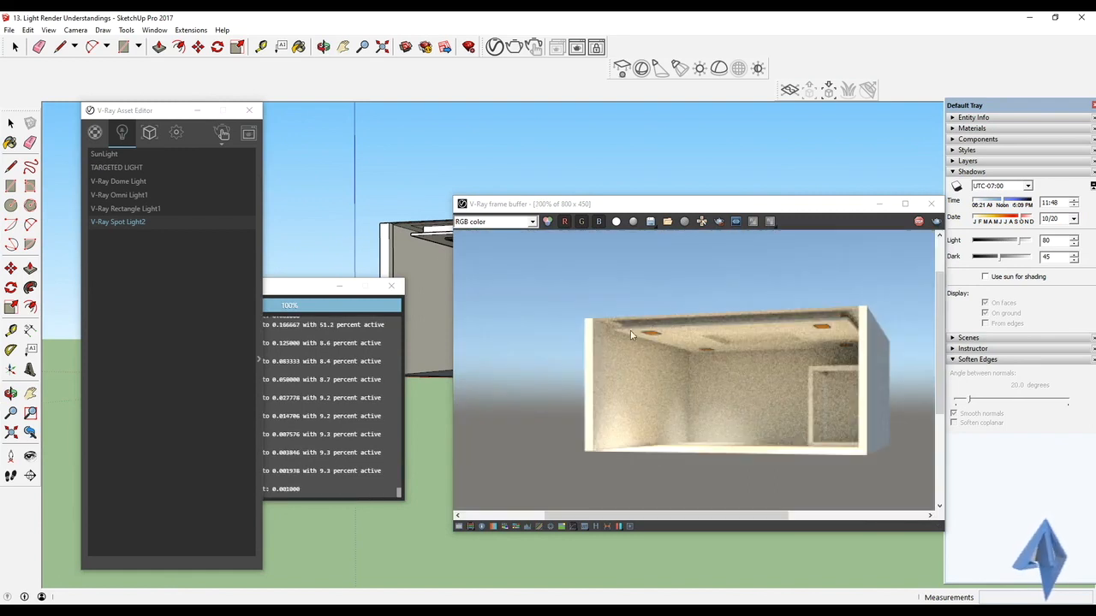
pyautogui.scroll(3, 647, 326)
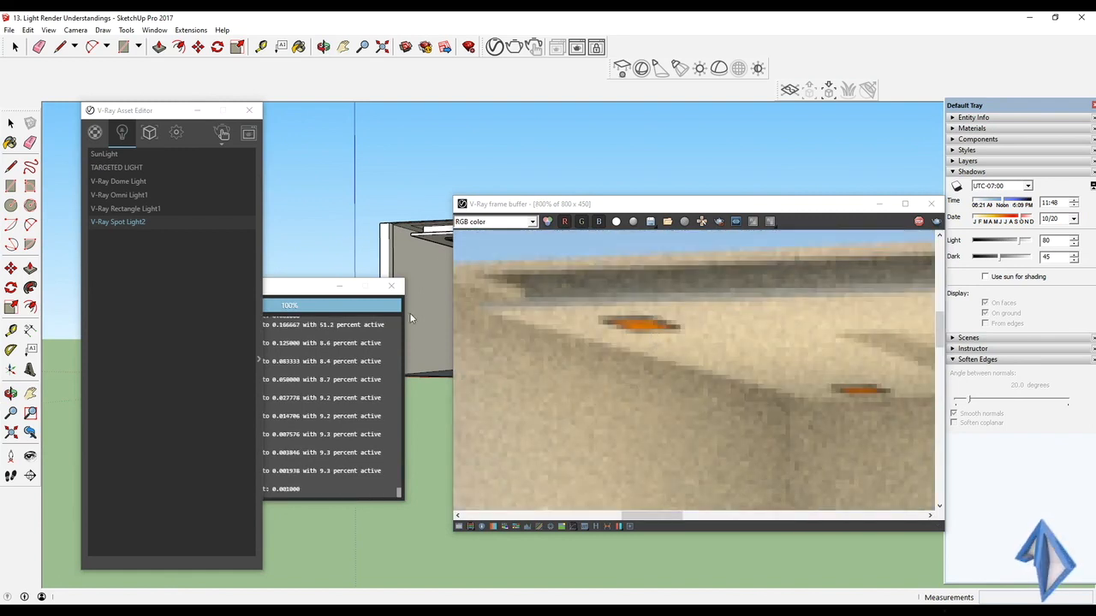
# Show the V-Ray material settings and sample the 0039_DarkOrange material from the ceiling light fixture in the model.
pyautogui.click(94, 132)
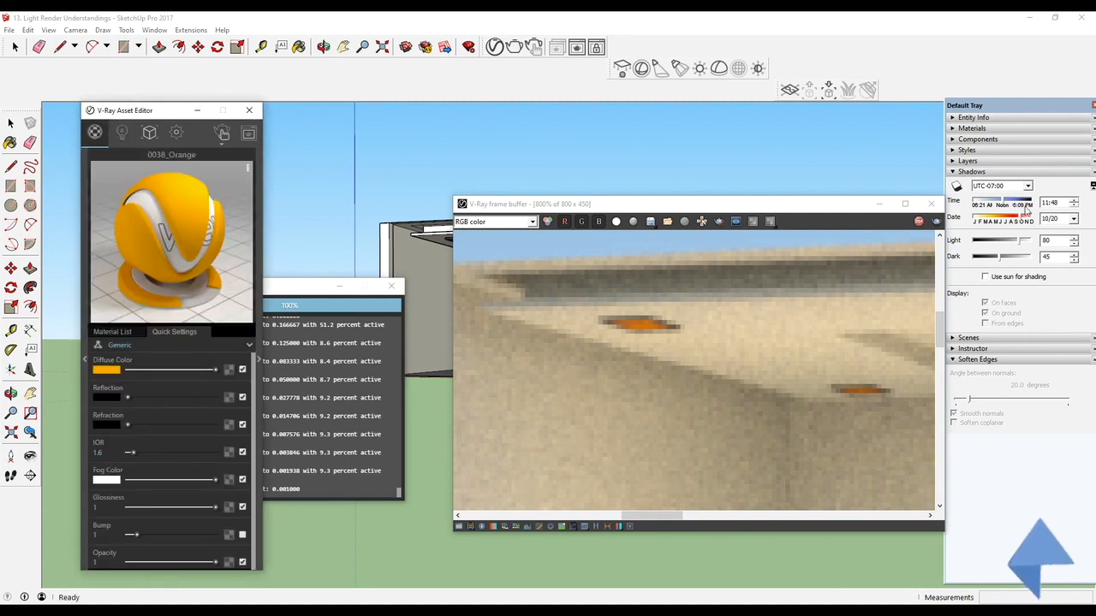
pyautogui.click(985, 128)
pyautogui.click(1083, 184)
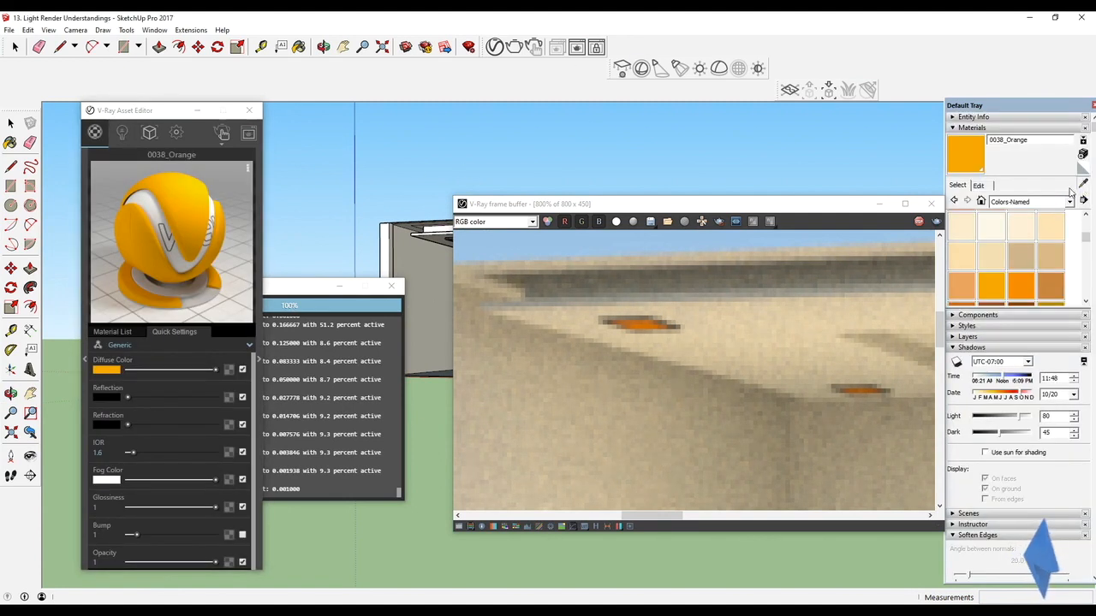
pyautogui.moveTo(413, 254); pyautogui.dragTo(396, 239, button='middle')
pyautogui.scroll(3, 396, 239)
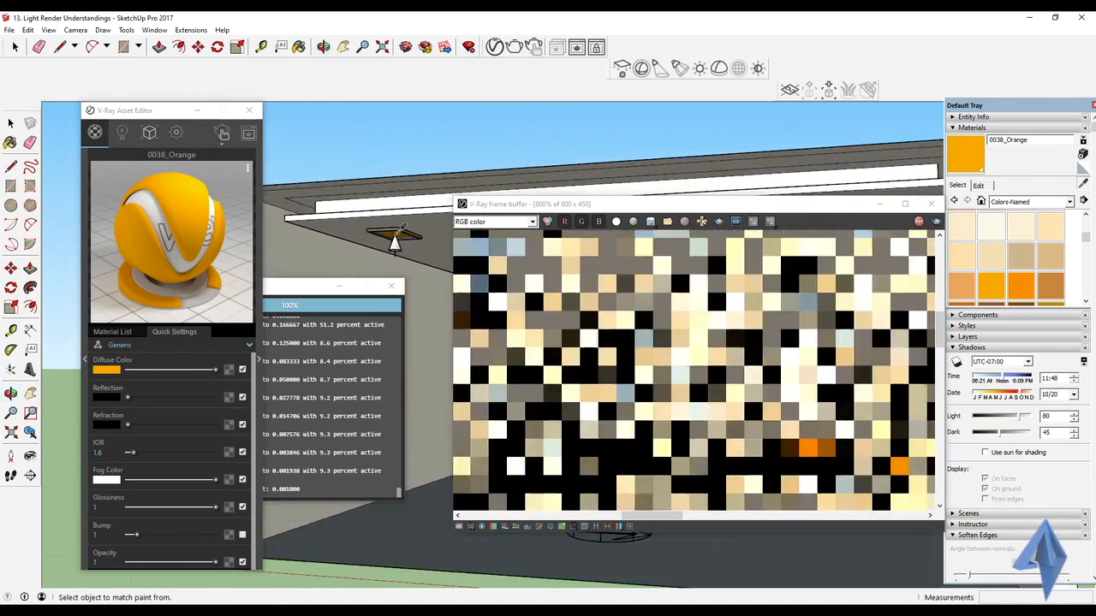
pyautogui.click(390, 237)
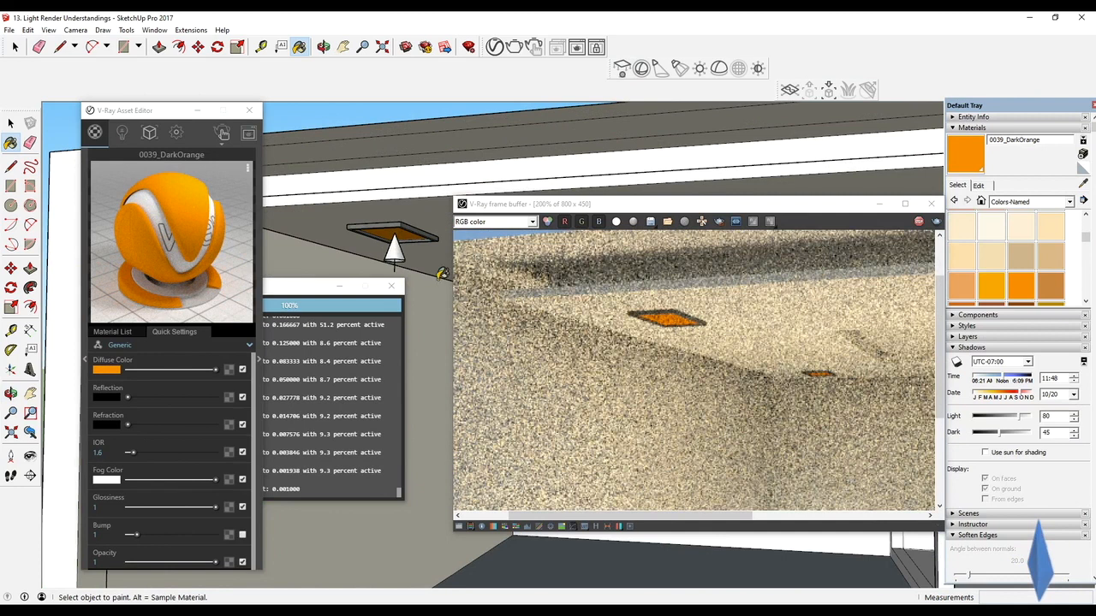
# Add an Emissive layer to the 0039_DarkOrange material and show the layer's settings.
pyautogui.click(155, 347)
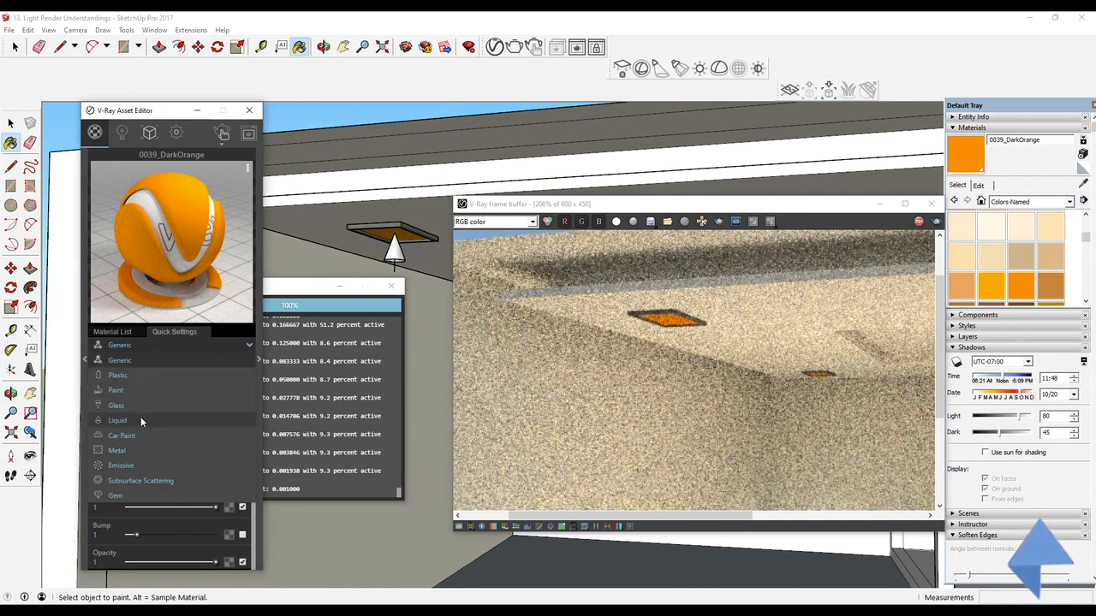
pyautogui.click(258, 360)
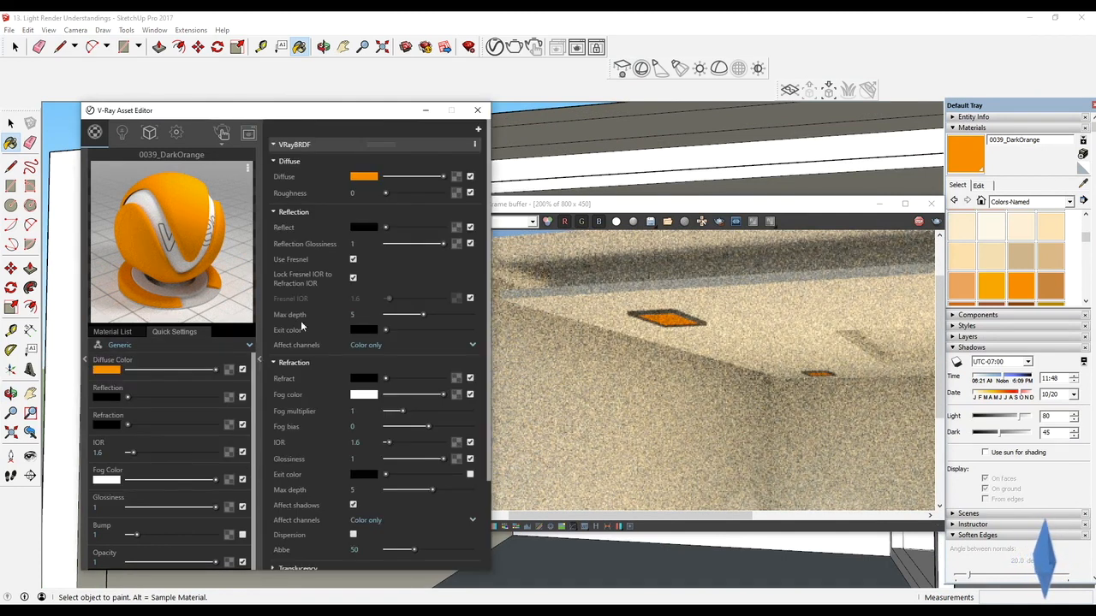
pyautogui.click(478, 130)
pyautogui.click(441, 177)
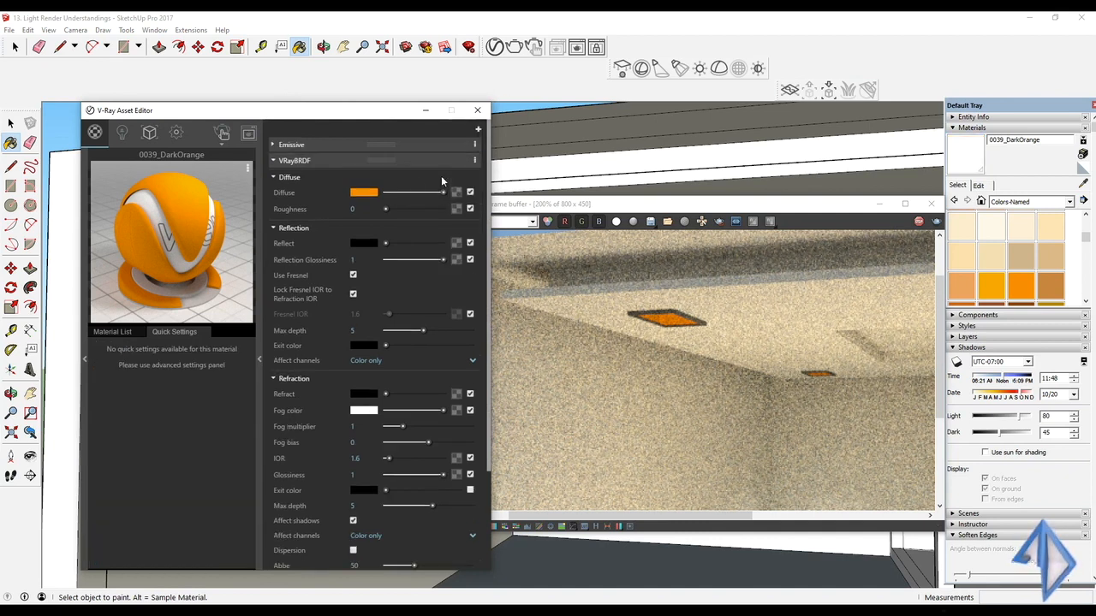
pyautogui.click(271, 144)
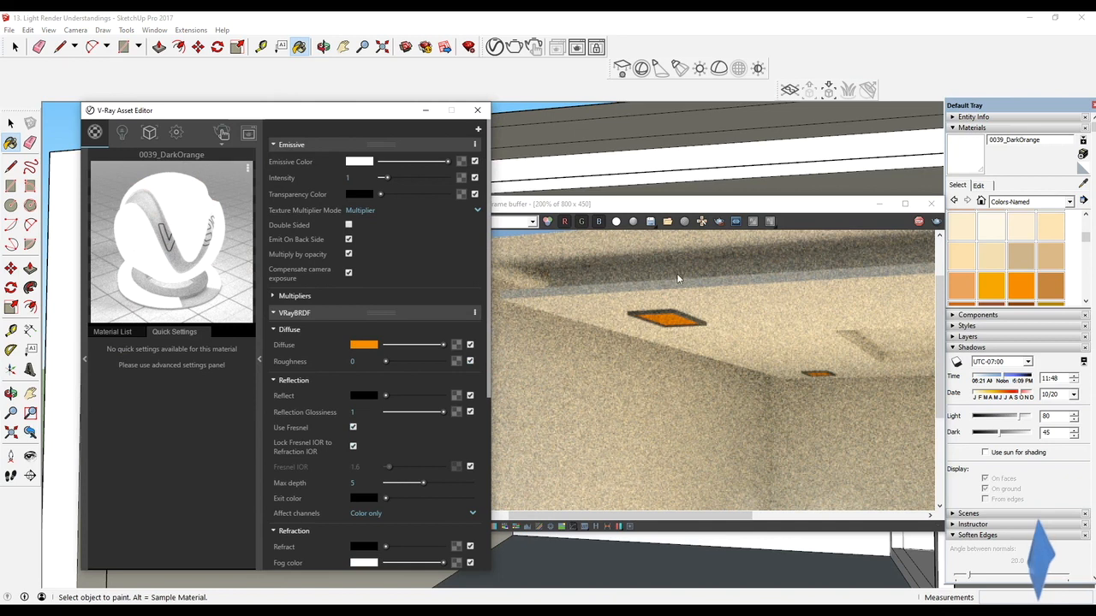
pyautogui.click(368, 162)
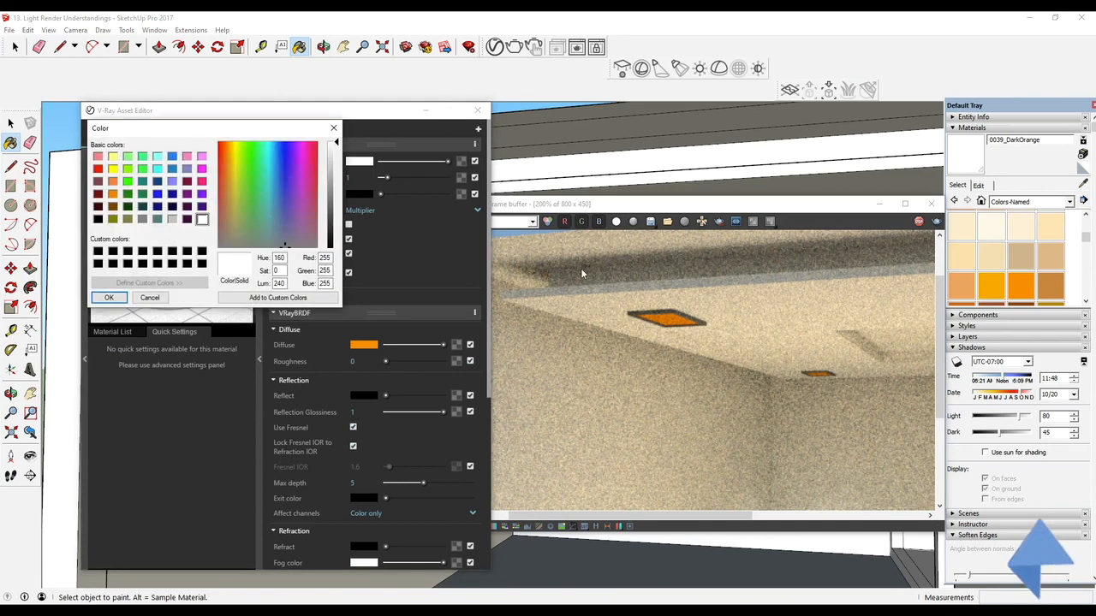
pyautogui.click(392, 181)
pyautogui.click(335, 128)
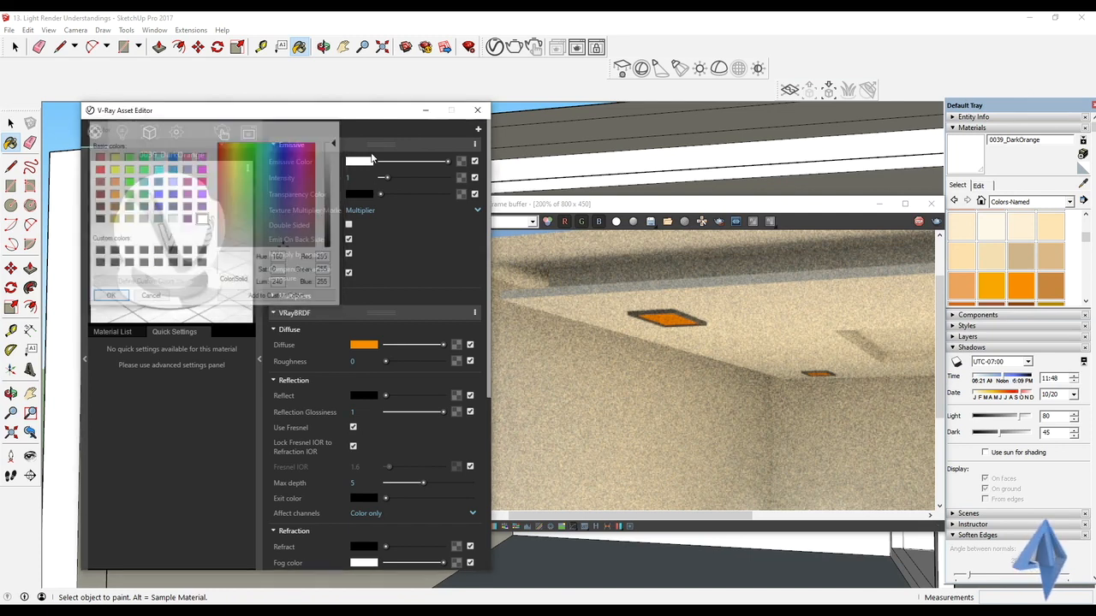
# Set the 0039_DarkOrange emissive intensity to 2.4 and make the emission double sided.
pyautogui.moveTo(387, 178); pyautogui.dragTo(398, 178)
pyautogui.moveTo(621, 566)
pyautogui.mouseDown(button='middle')
pyautogui.moveTo(638, 549)
pyautogui.moveTo(614, 568)
pyautogui.mouseUp(button='middle')
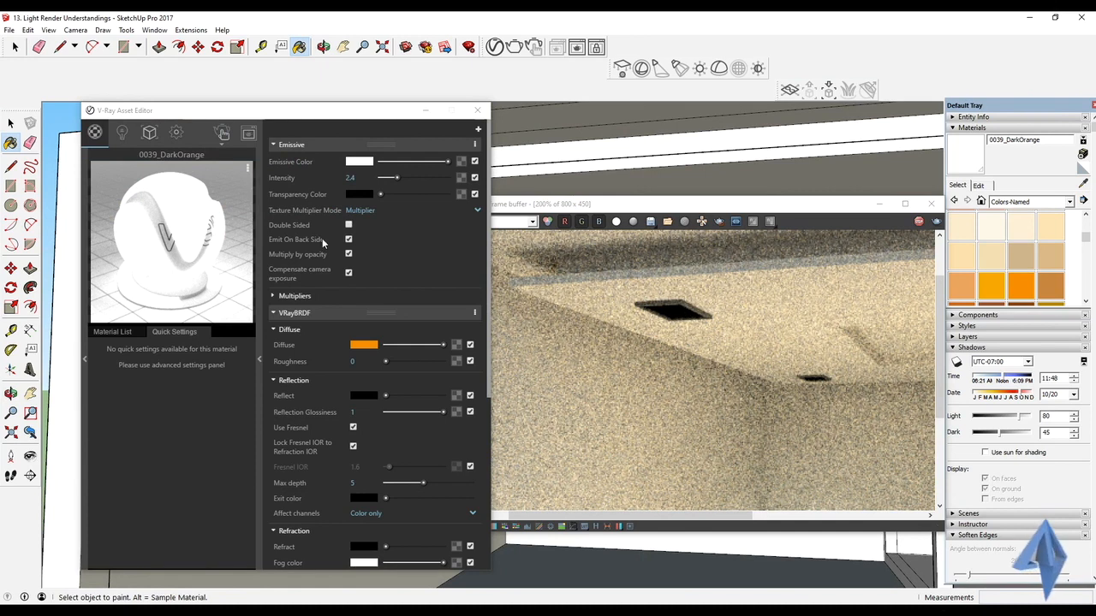
pyautogui.click(349, 225)
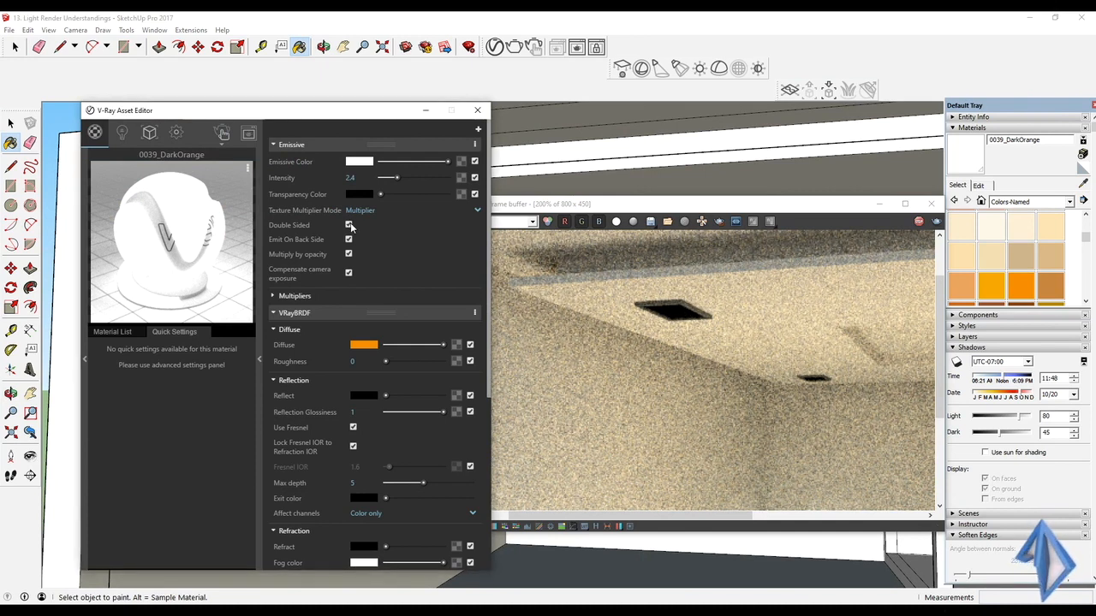
pyautogui.moveTo(618, 561)
pyautogui.mouseDown(button='middle')
pyautogui.moveTo(625, 522)
pyautogui.moveTo(629, 552)
pyautogui.moveTo(604, 549)
pyautogui.mouseUp(button='middle')
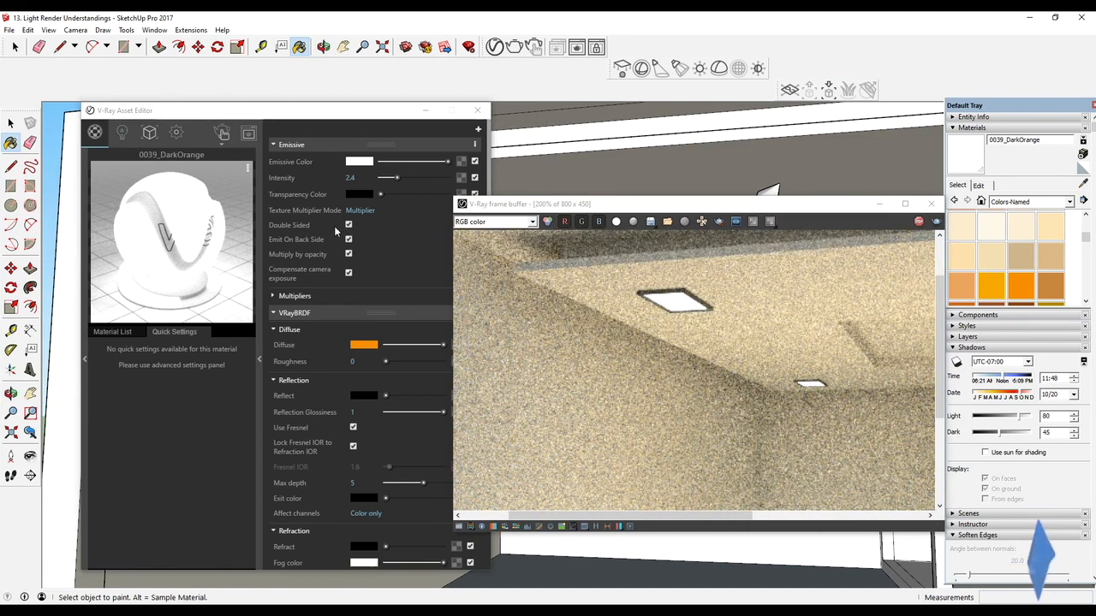
pyautogui.click(348, 225)
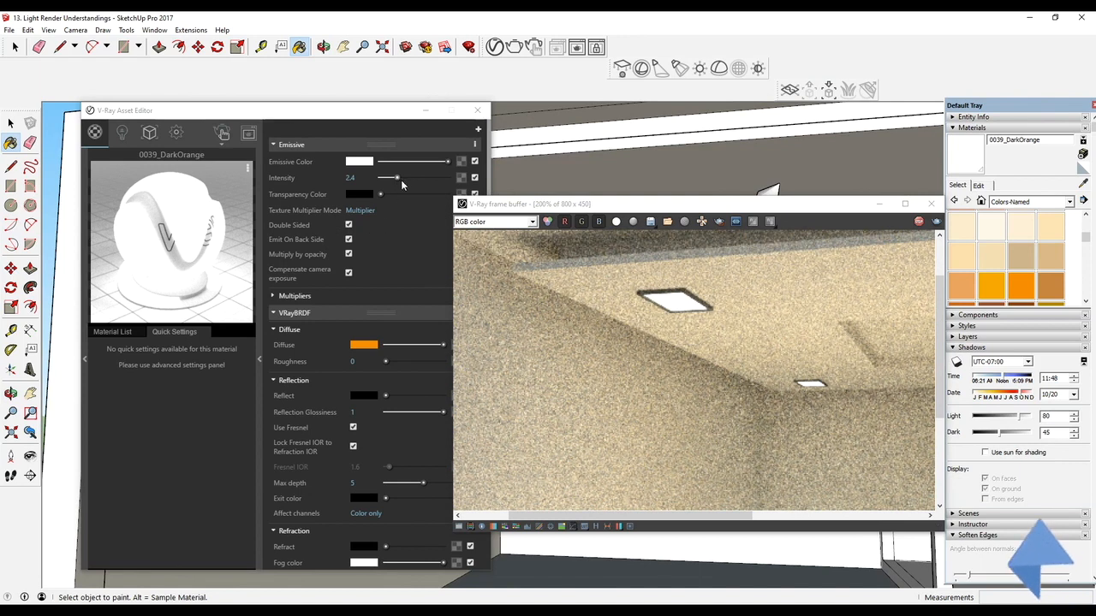
# Set the ceiling fixtures' emissive colour to light yellow (RGB 240, 234, 104) and the intensity to 4.6.
pyautogui.click(360, 162)
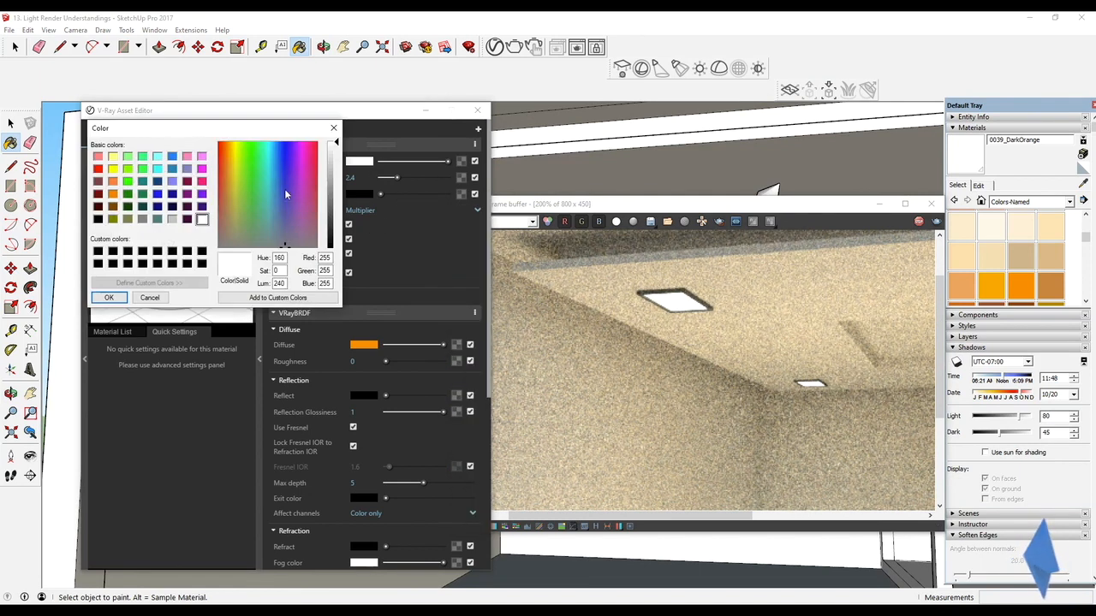
pyautogui.click(339, 176)
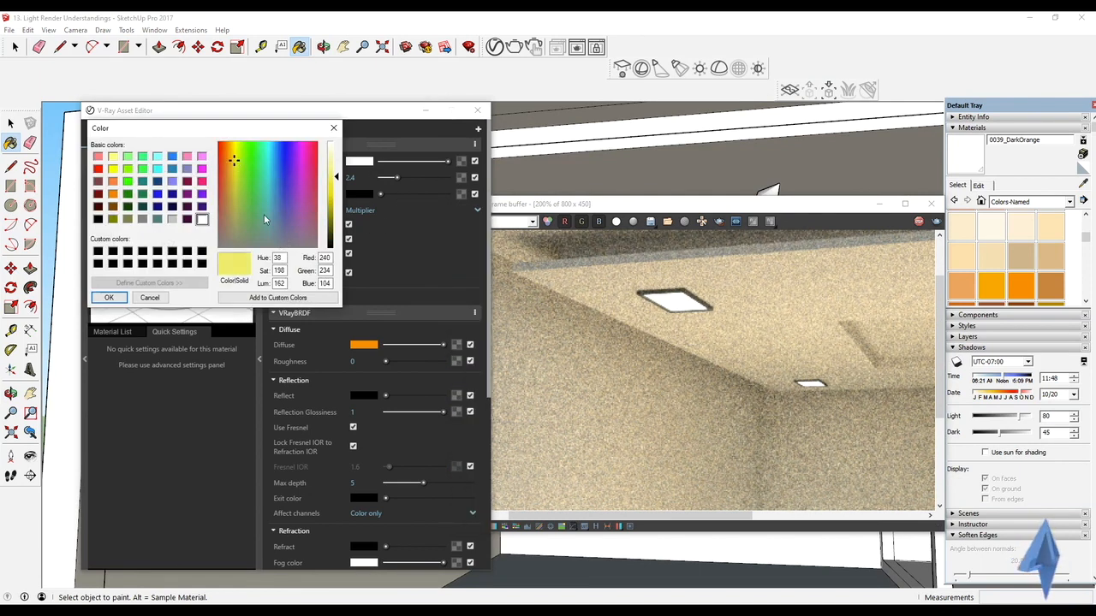
pyautogui.click(109, 297)
pyautogui.moveTo(655, 532)
pyautogui.mouseDown(button='middle')
pyautogui.moveTo(651, 519)
pyautogui.moveTo(644, 527)
pyautogui.mouseUp(button='middle')
pyautogui.press('b')
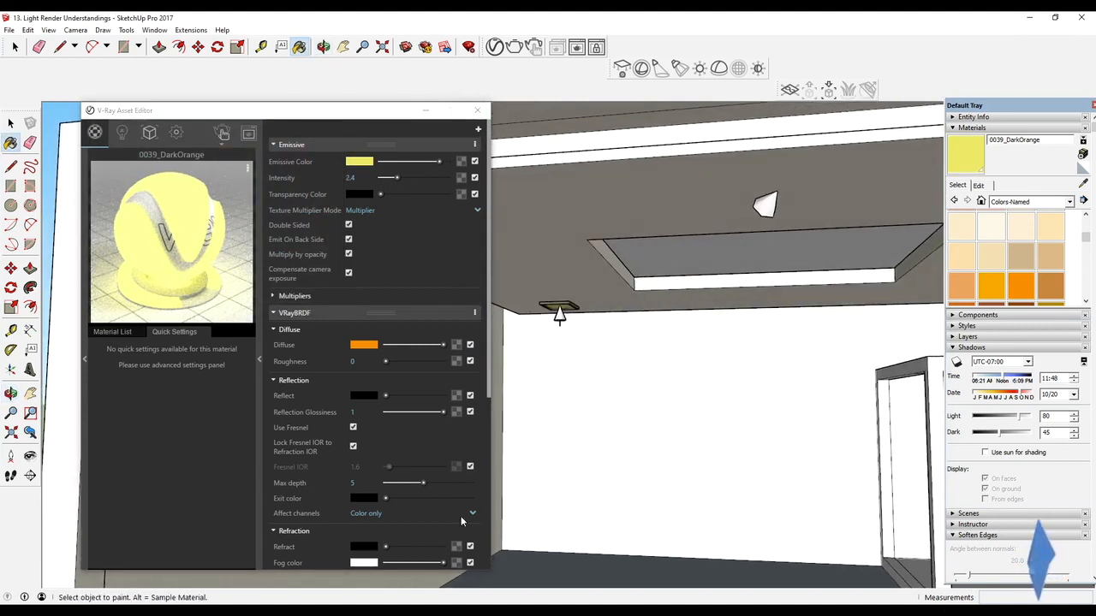
pyautogui.click(511, 570)
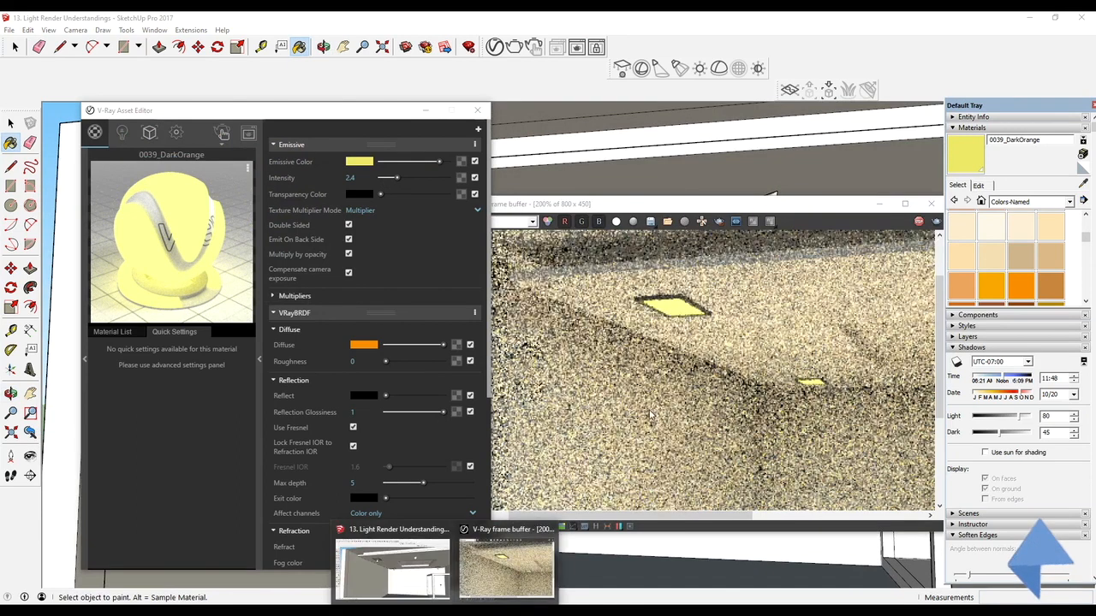
pyautogui.moveTo(396, 178); pyautogui.dragTo(412, 179)
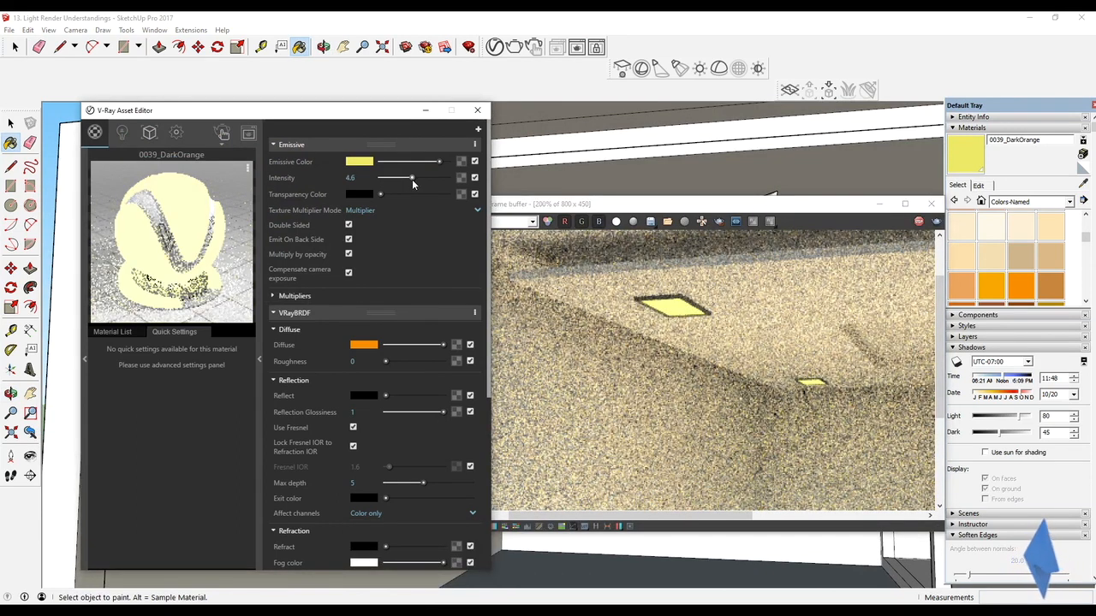
pyautogui.moveTo(563, 556); pyautogui.dragTo(569, 562, button='middle')
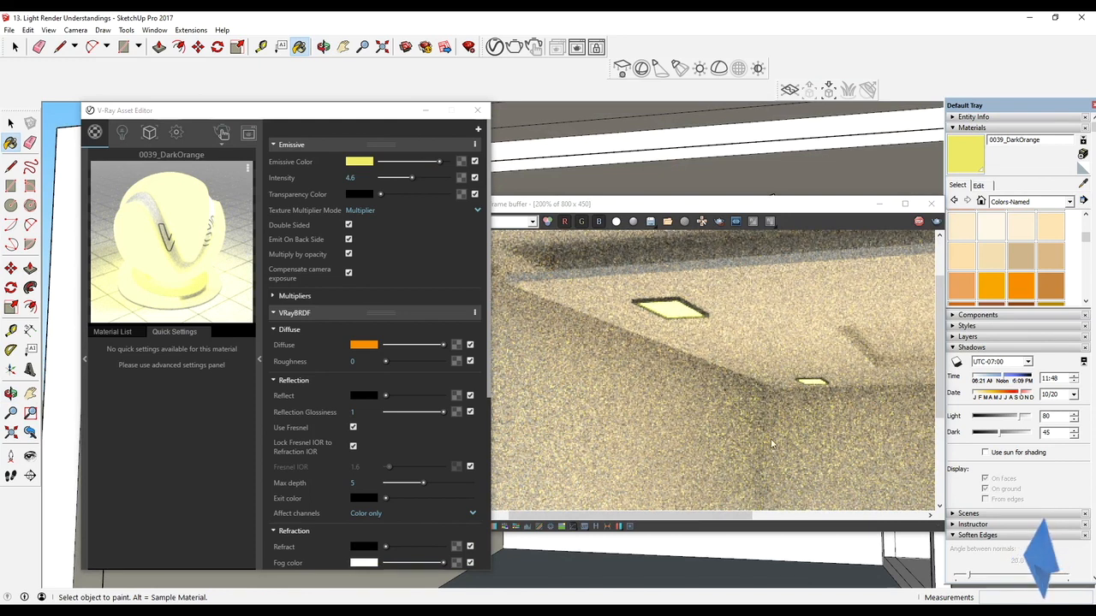
# Uncover the ceiling recess in the model and sample the 0038_Orange material from its inner side face.
pyautogui.moveTo(542, 120)
pyautogui.mouseDown(button='middle')
pyautogui.moveTo(619, 184)
pyautogui.moveTo(783, 171)
pyautogui.moveTo(770, 158)
pyautogui.mouseUp(button='middle')
pyautogui.moveTo(704, 197); pyautogui.dragTo(712, 243)
pyautogui.moveTo(706, 253); pyautogui.dragTo(719, 312)
pyautogui.moveTo(632, 209); pyautogui.dragTo(673, 217, button='middle')
pyautogui.keyDown('alt'); pyautogui.click(726, 152); pyautogui.keyUp('alt')
pyautogui.moveTo(724, 154); pyautogui.dragTo(642, 159, button='middle')
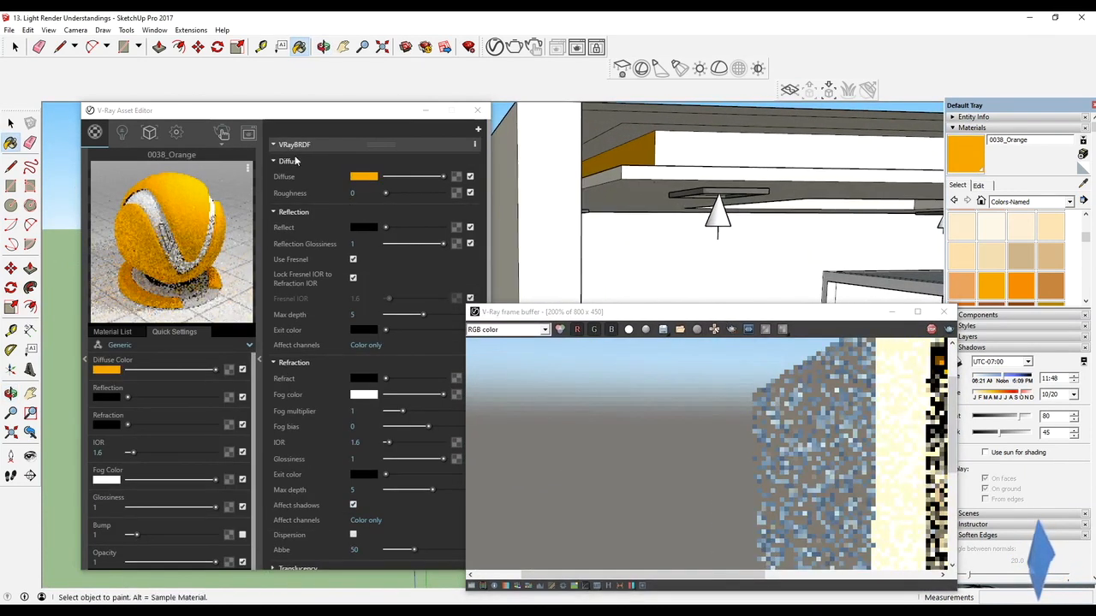
# Add an Emissive layer to the 0038_Orange material.
pyautogui.click(478, 131)
pyautogui.click(478, 130)
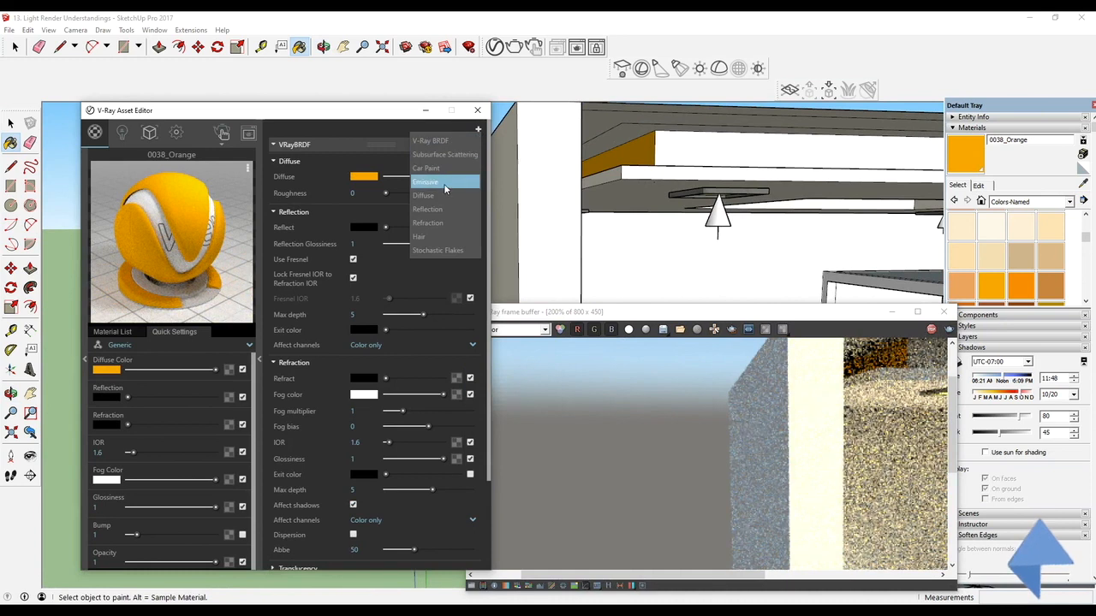
pyautogui.click(447, 181)
# Set the 0038_Orange emissive colour to a light orange with hue 24 and saturation 190, and the intensity to 5.5.
pyautogui.click(359, 161)
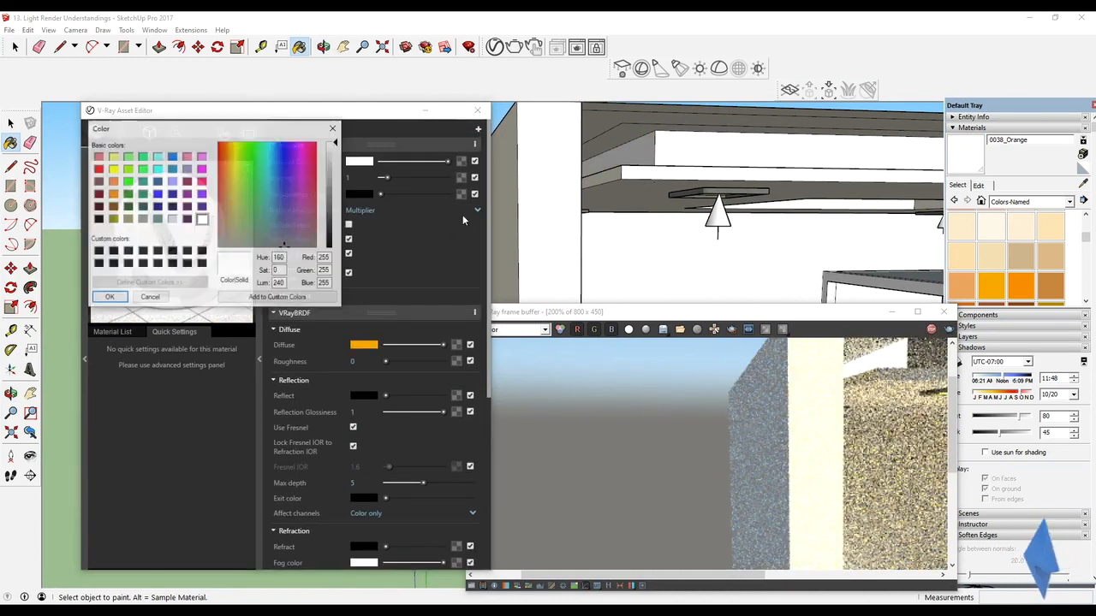
pyautogui.click(230, 168)
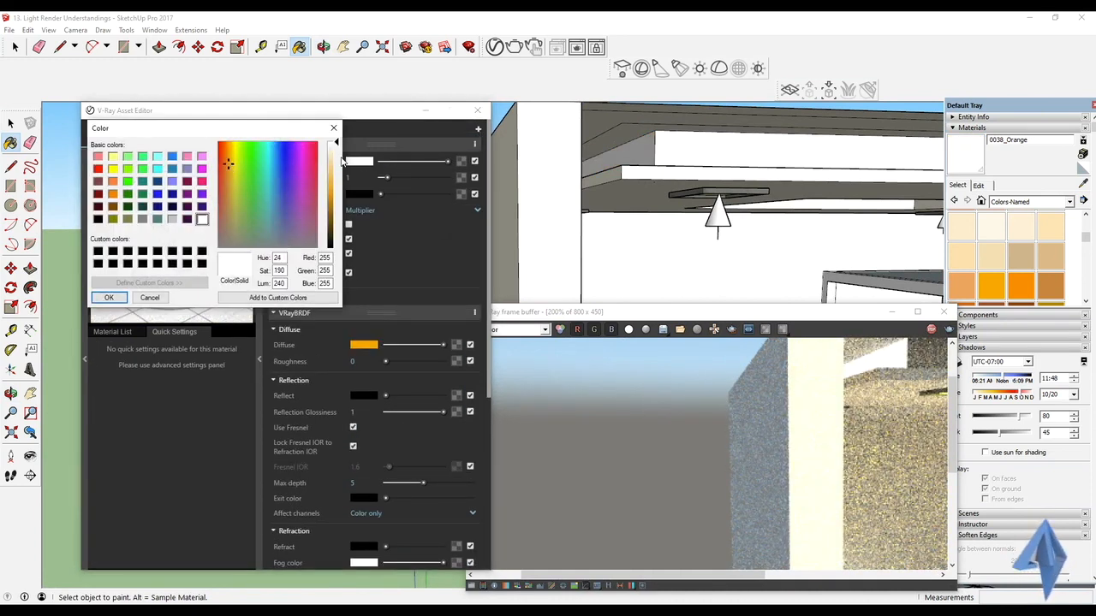
pyautogui.moveTo(341, 160); pyautogui.dragTo(336, 186)
pyautogui.click(120, 300)
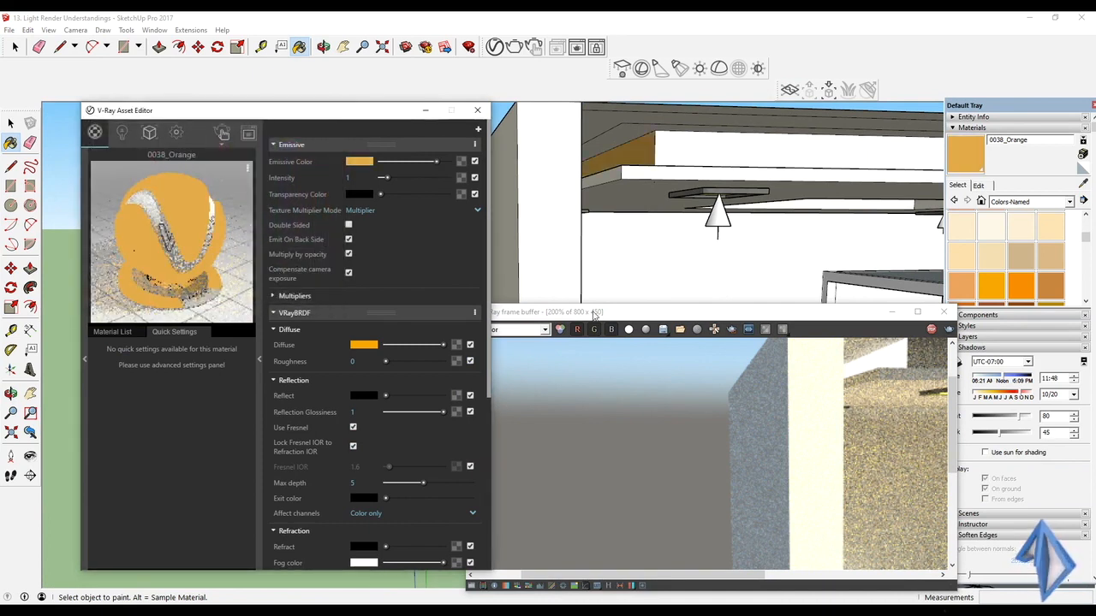
pyautogui.moveTo(385, 177); pyautogui.dragTo(417, 177)
# Examine the glowing ceiling recess and fixtures with the whole room framed in the render at 100% zoom.
pyautogui.moveTo(724, 516)
pyautogui.mouseDown(button='middle')
pyautogui.moveTo(658, 519)
pyautogui.moveTo(717, 533)
pyautogui.moveTo(672, 519)
pyautogui.moveTo(679, 497)
pyautogui.moveTo(655, 483)
pyautogui.mouseUp(button='middle')
pyautogui.scroll(-4, 654, 526)
pyautogui.scroll(-4, 679, 499)
pyautogui.click(670, 481)
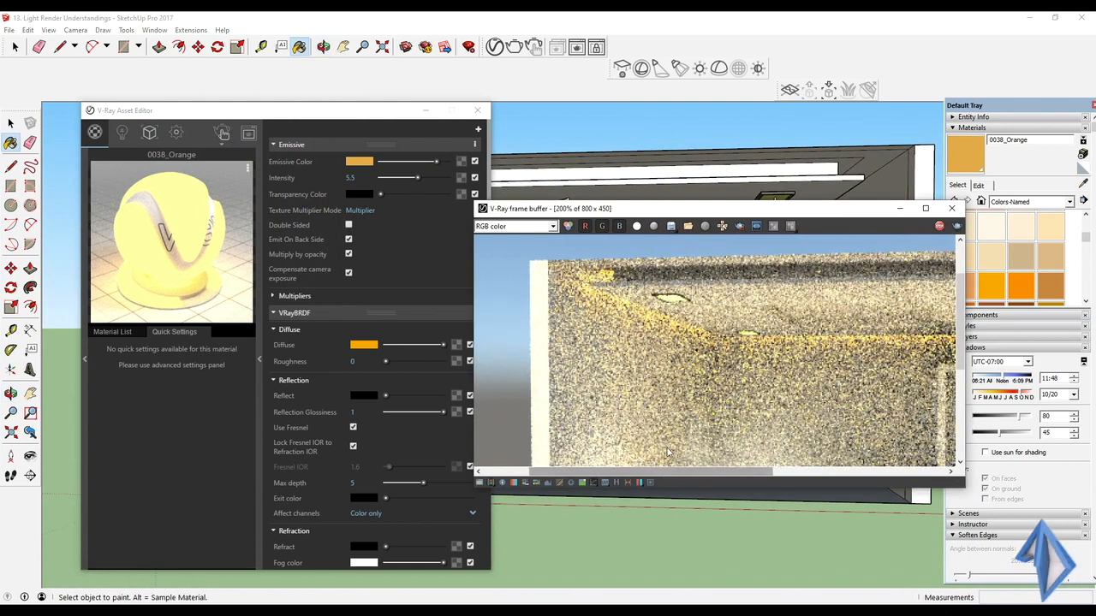
pyautogui.scroll(-2, 642, 509)
pyautogui.moveTo(645, 508)
pyautogui.mouseDown(button='middle')
pyautogui.moveTo(708, 499)
pyautogui.moveTo(656, 488)
pyautogui.moveTo(672, 512)
pyautogui.moveTo(623, 513)
pyautogui.mouseUp(button='middle')
pyautogui.scroll(2, 726, 402)
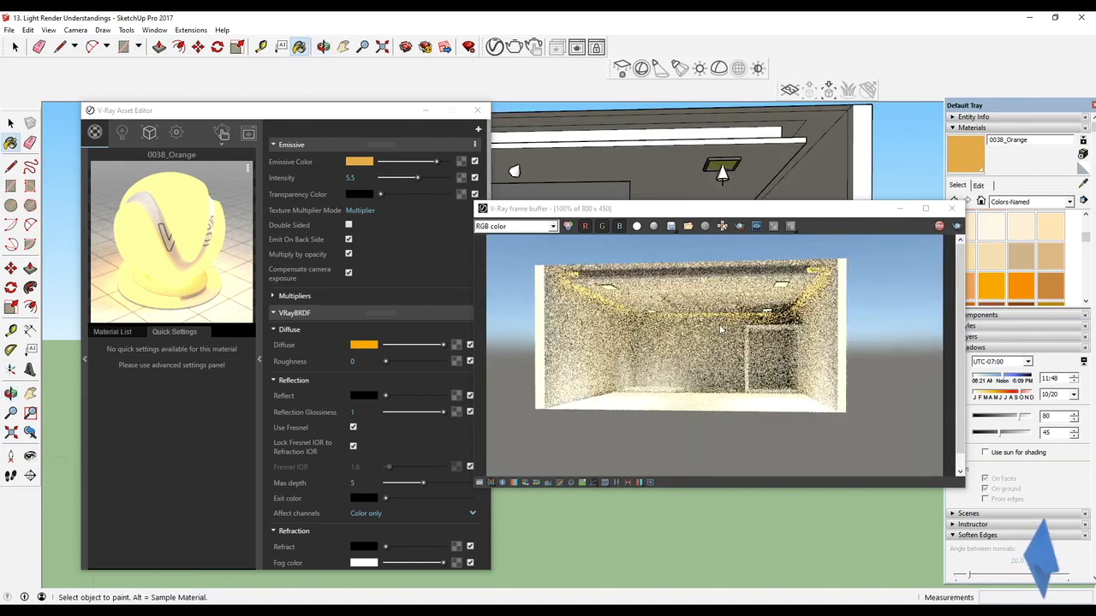